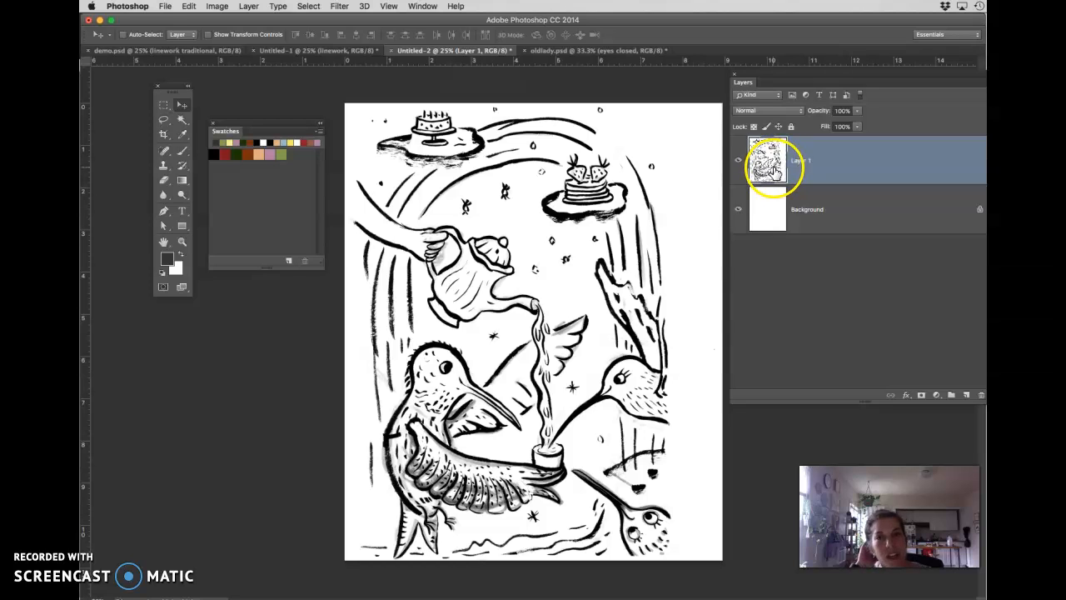
Step: Open the oldlady.psd drawing and examine the pencil shading on the cardigan and skirt up close
left_click(609, 51)
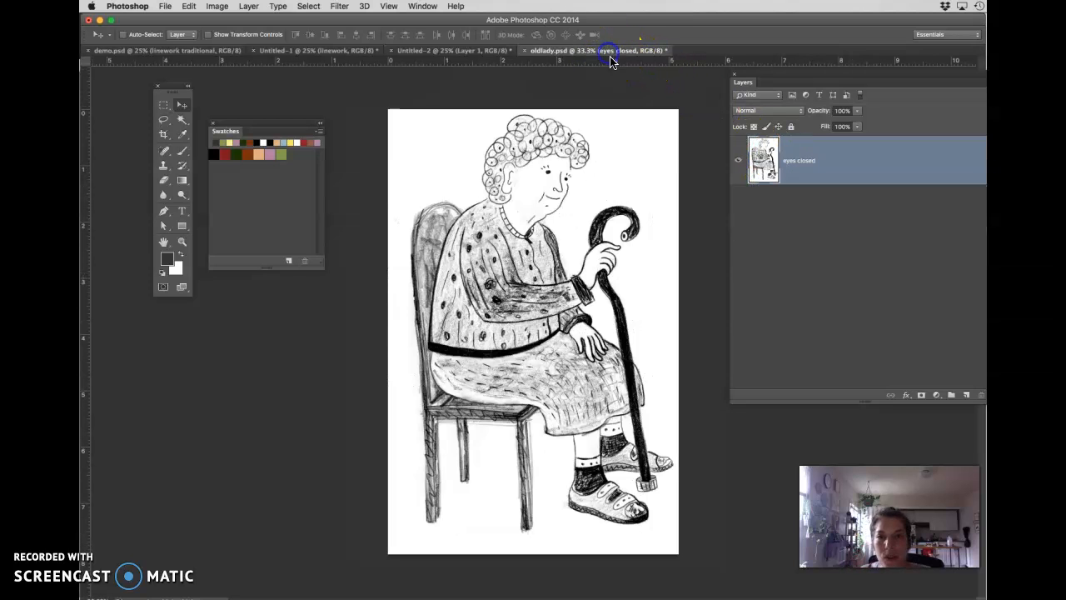
key("ctrl+plus")
left_click(581, 359, "ctrl")
left_click(500, 417)
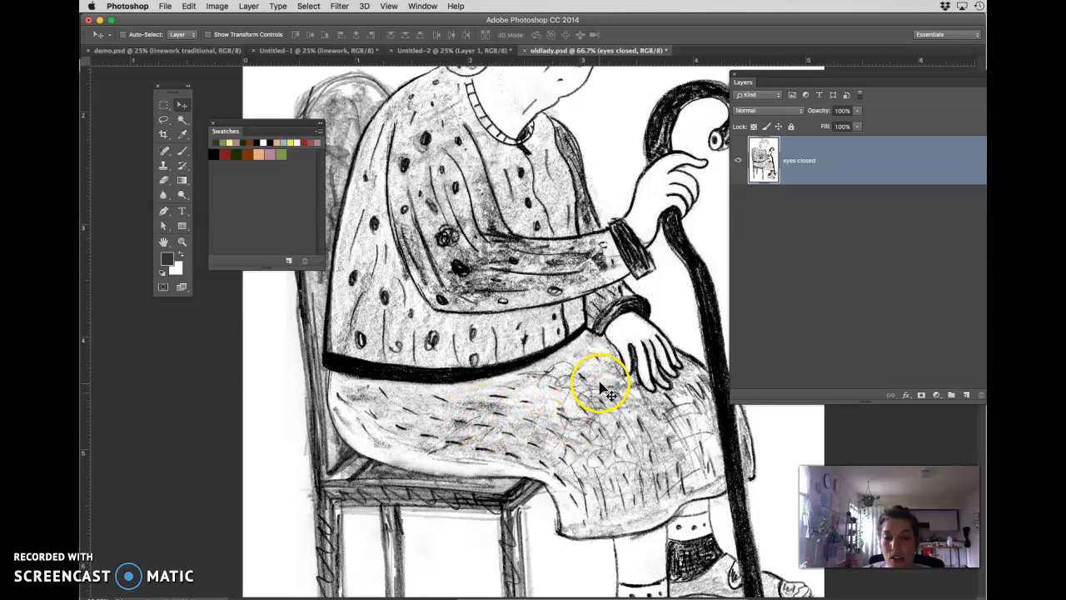
key("super+minus")
key("super+minus")
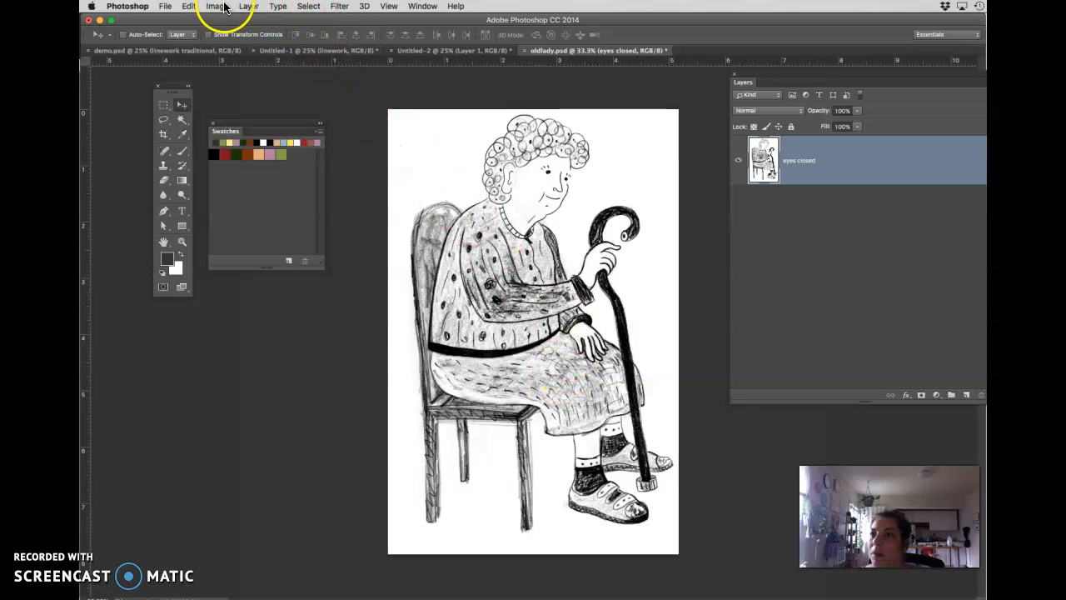
Step: Examine the colour modes available for the old lady drawing
left_click(251, 8)
mouse_move(254, 20)
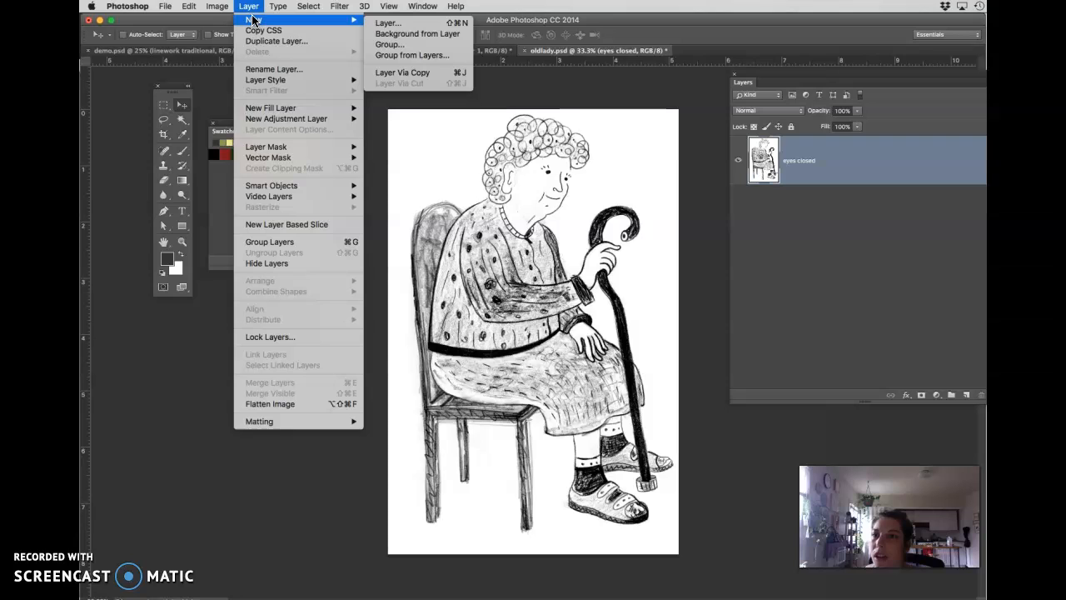
left_click(220, 6)
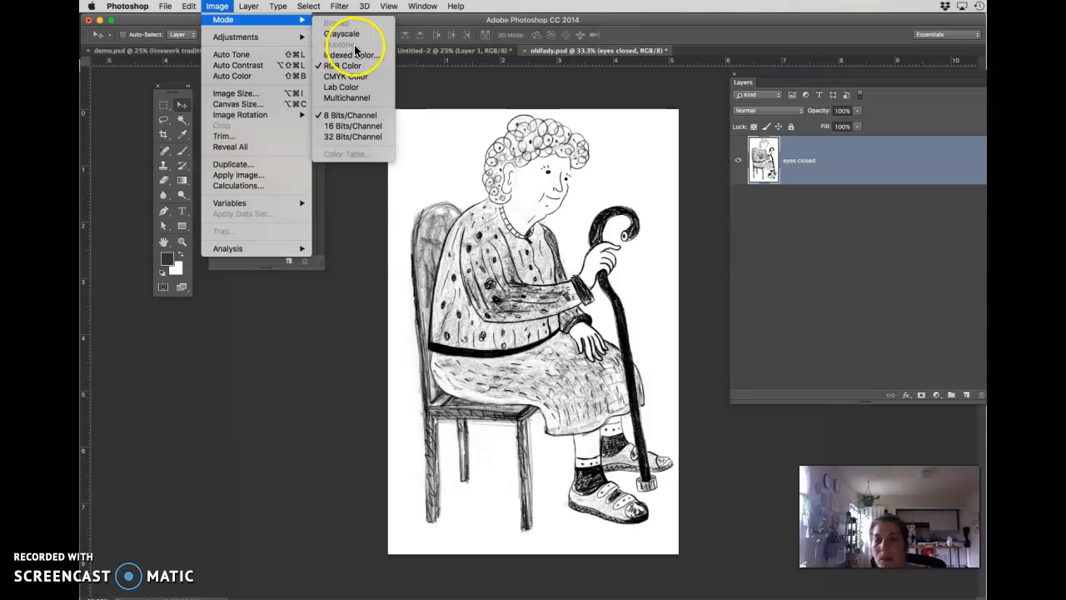
left_click(350, 46)
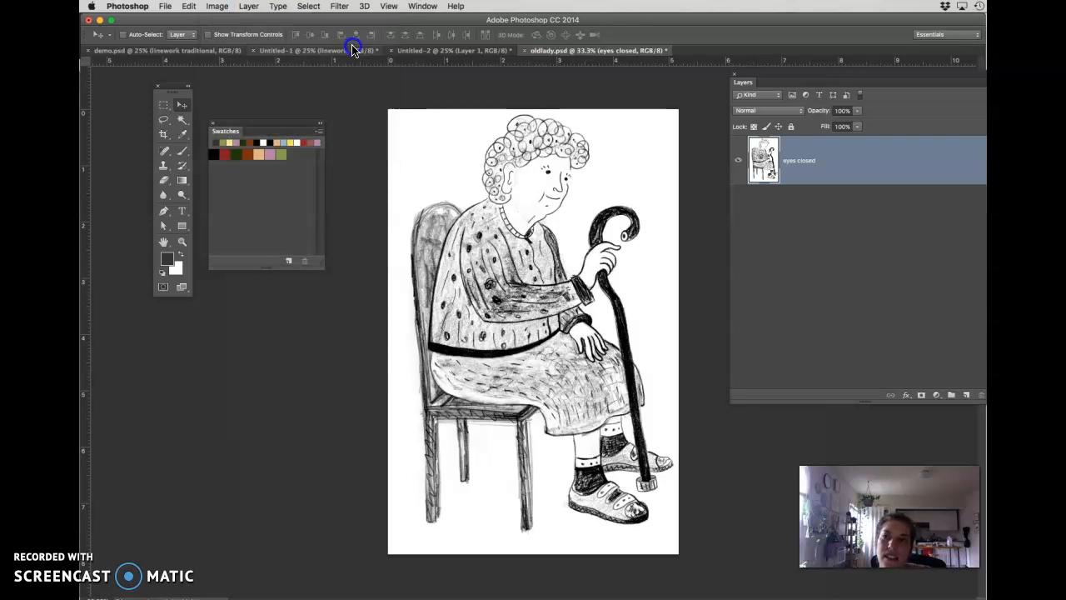
left_click(217, 6)
mouse_move(225, 25)
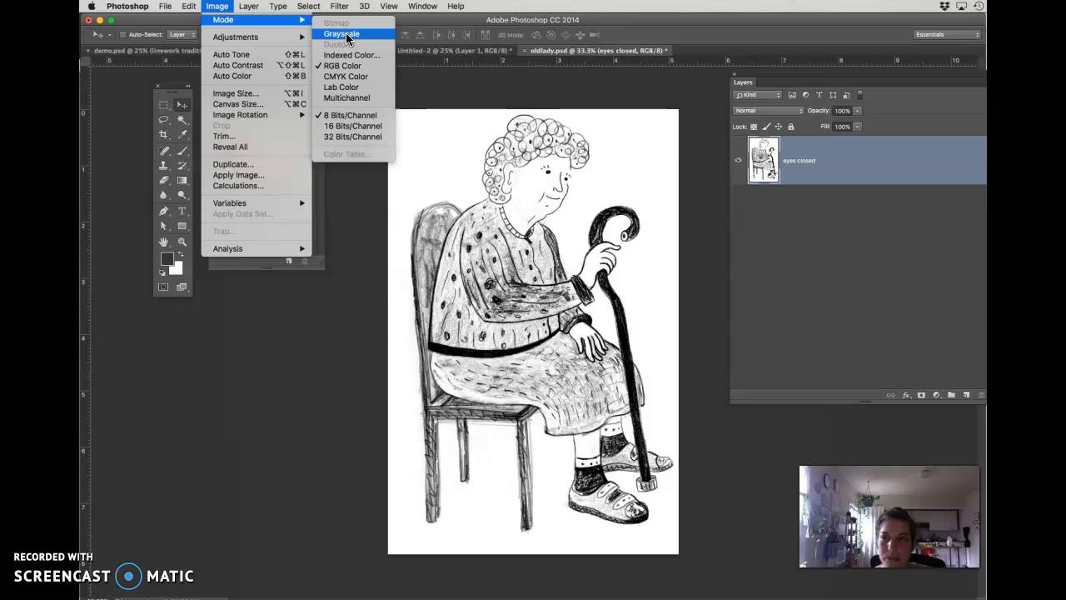
left_click(219, 9)
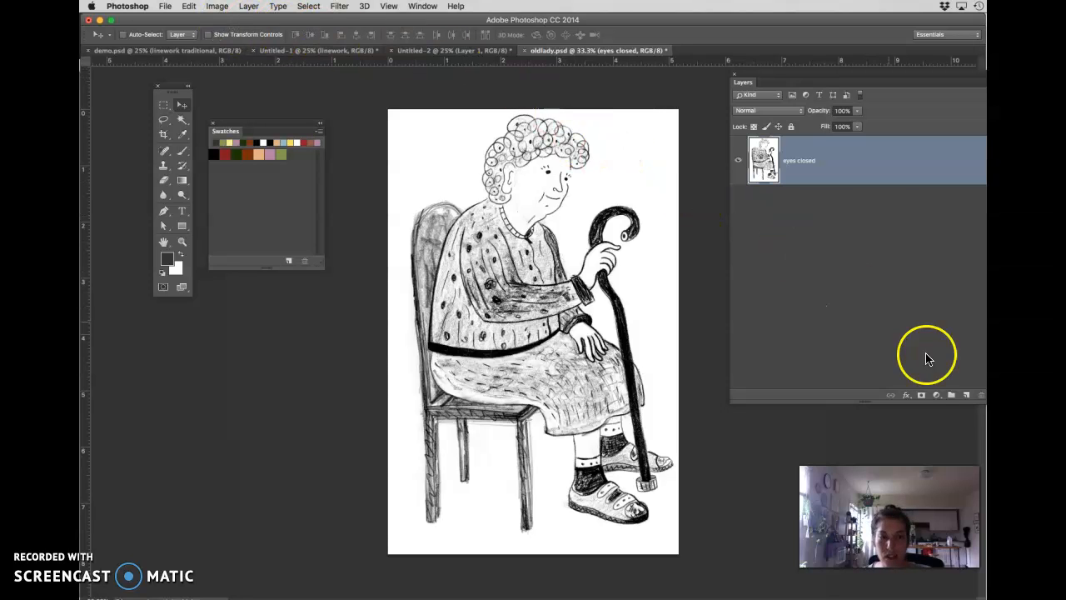
Step: In the Untitled-2 bird drawing, select the teapot body with the Magic Wand and fill it with light orange on a new layer
left_click(474, 50)
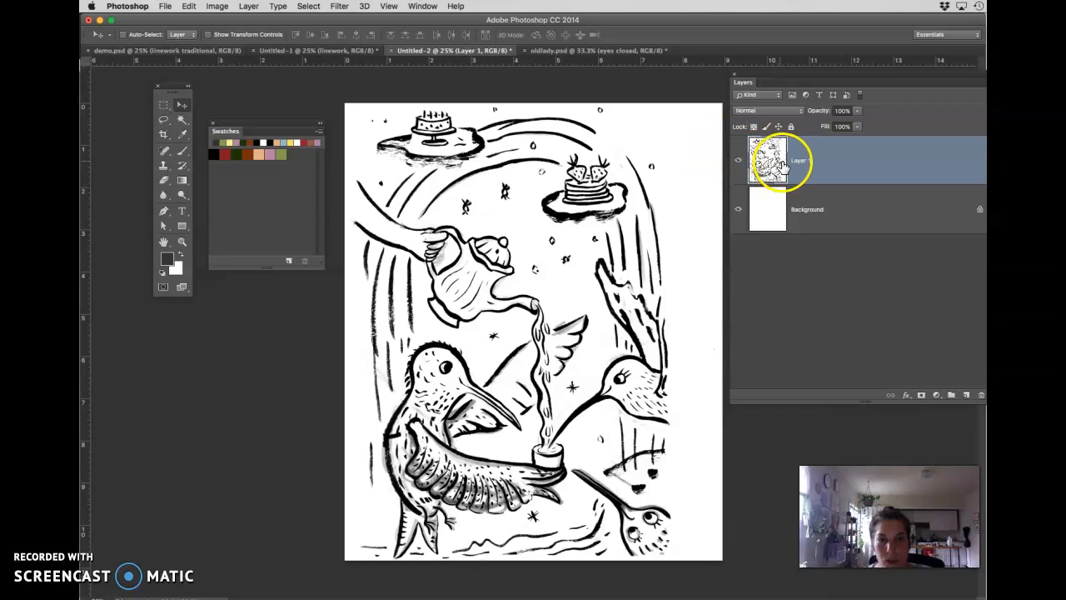
key("w")
left_click(473, 268)
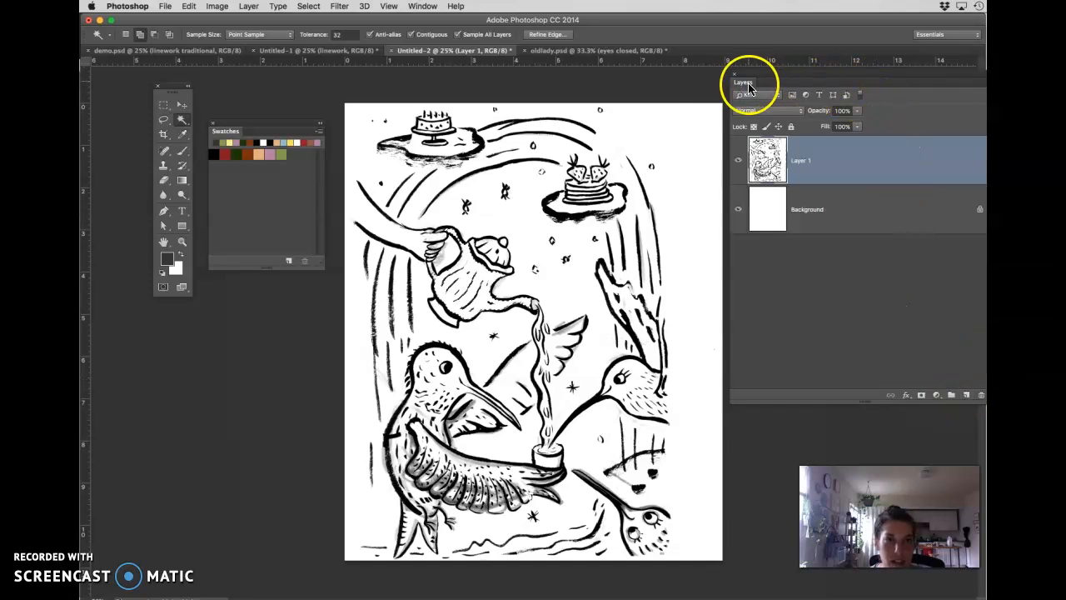
left_click_drag(743, 81, 696, 76)
left_click(919, 388)
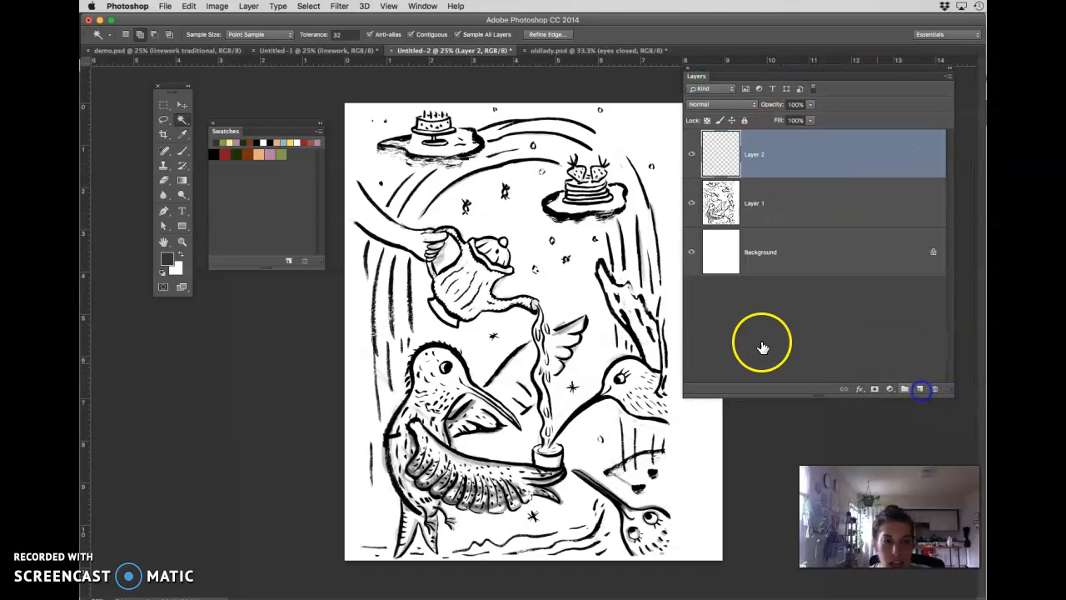
left_click(258, 155)
key("alt+BackSpace")
key("super+d")
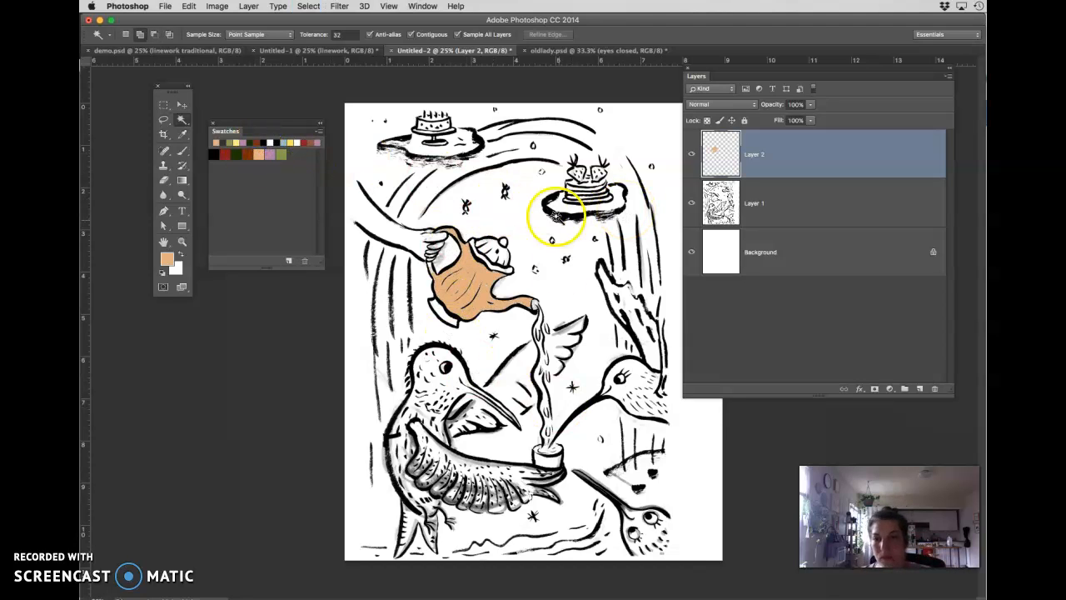
Step: Brush light orange patches above the pouring arm and down the drawing's left edge
key("b")
left_click_drag(400, 173, 365, 193)
mouse_move(355, 288)
left_mouse_down()
mouse_move(367, 422)
mouse_move(354, 490)
left_mouse_up()
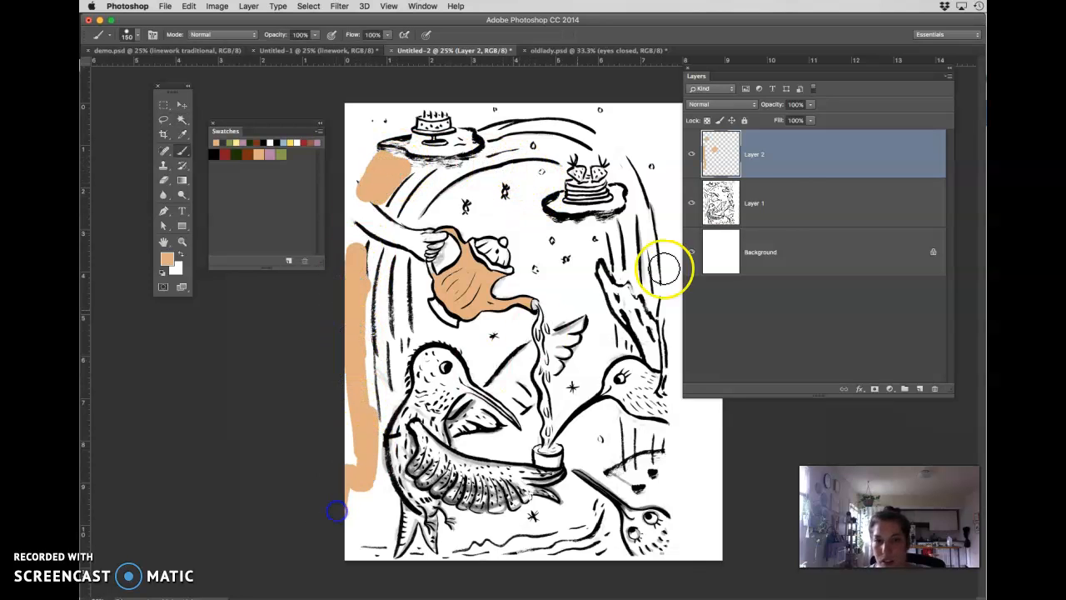
Step: Convert the bird drawing to Grayscale without flattening the layers and discard the colour information
left_click(218, 7)
mouse_move(250, 19)
left_click(348, 36)
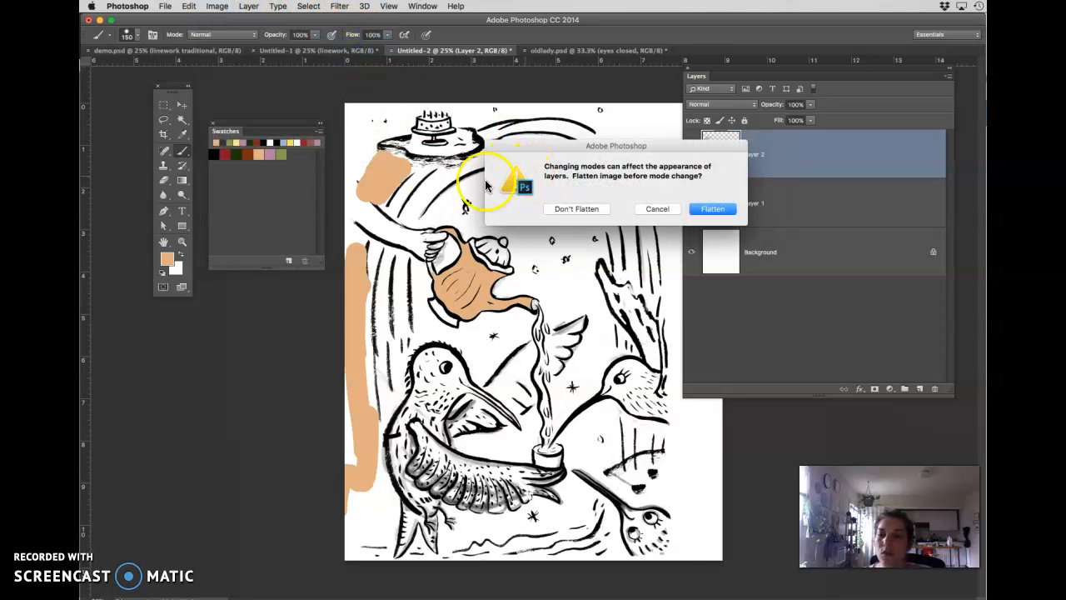
left_click(581, 213)
left_click(702, 227)
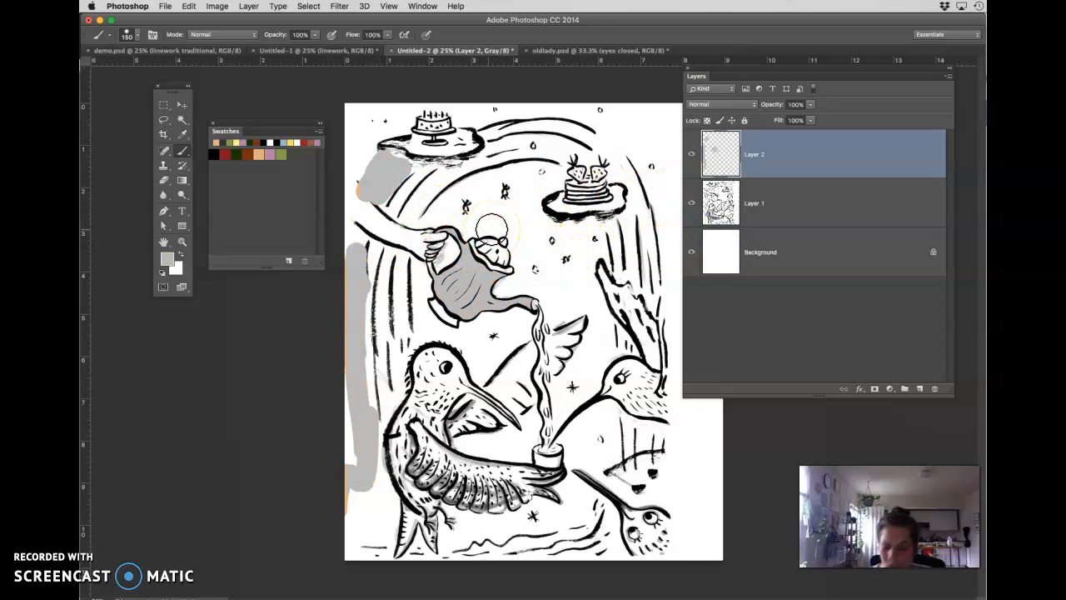
Step: Undo the grayscale conversion and delete the layer holding the orange test paint
key("super+z")
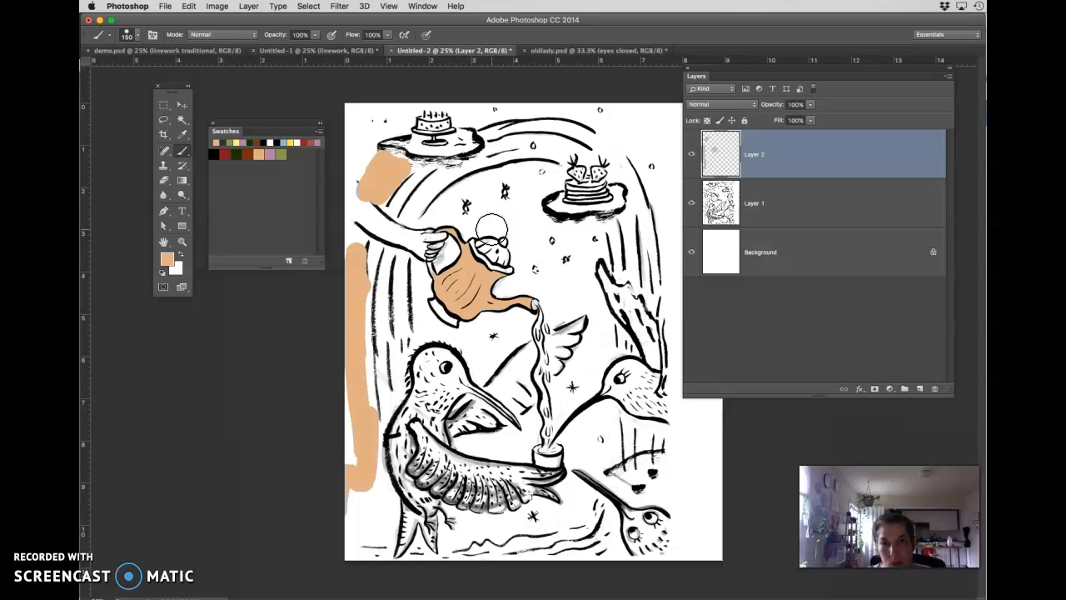
key("v")
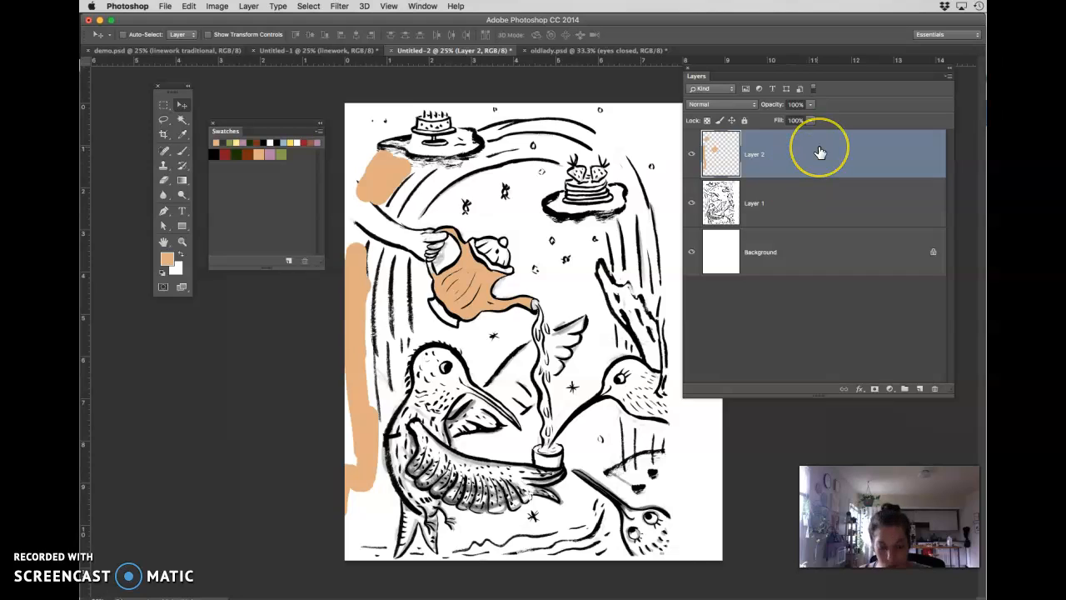
key("Delete")
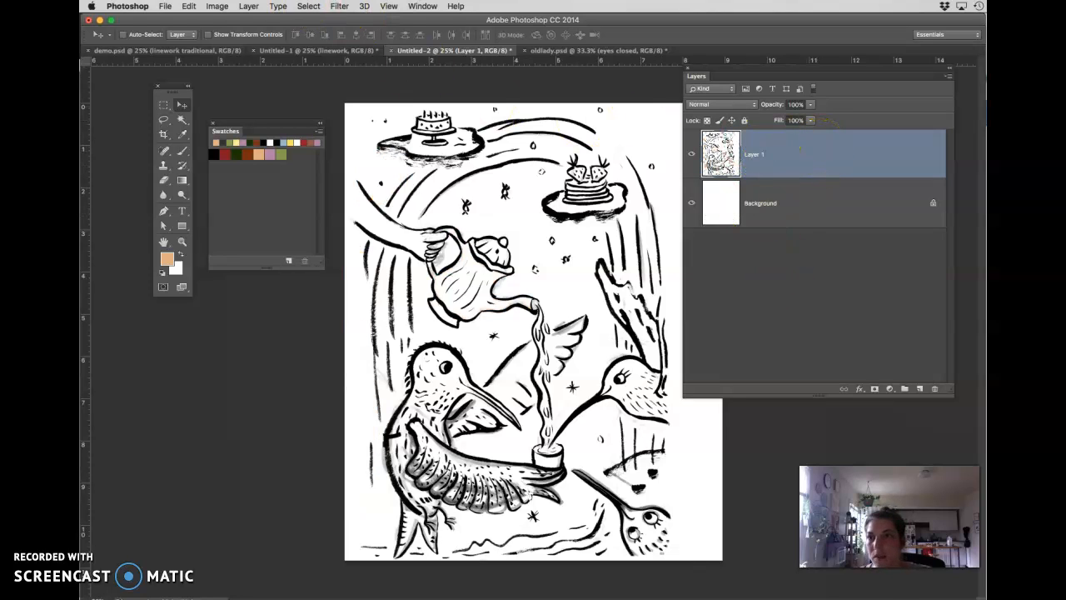
Step: Check which colour mode the Untitled-2 bird drawing uses
left_click(216, 6)
mouse_move(229, 21)
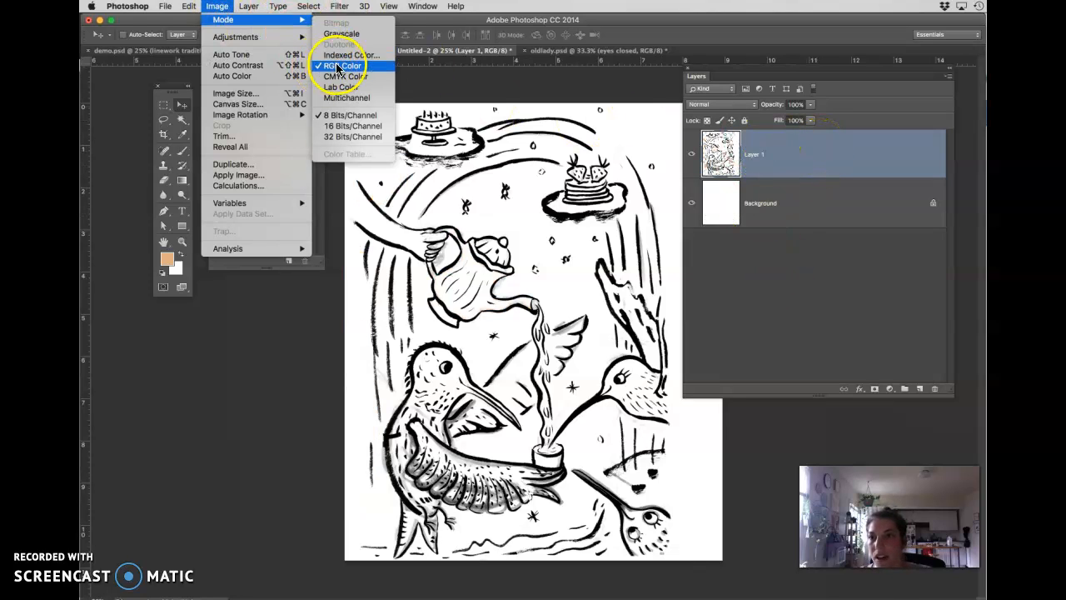
left_click(218, 7)
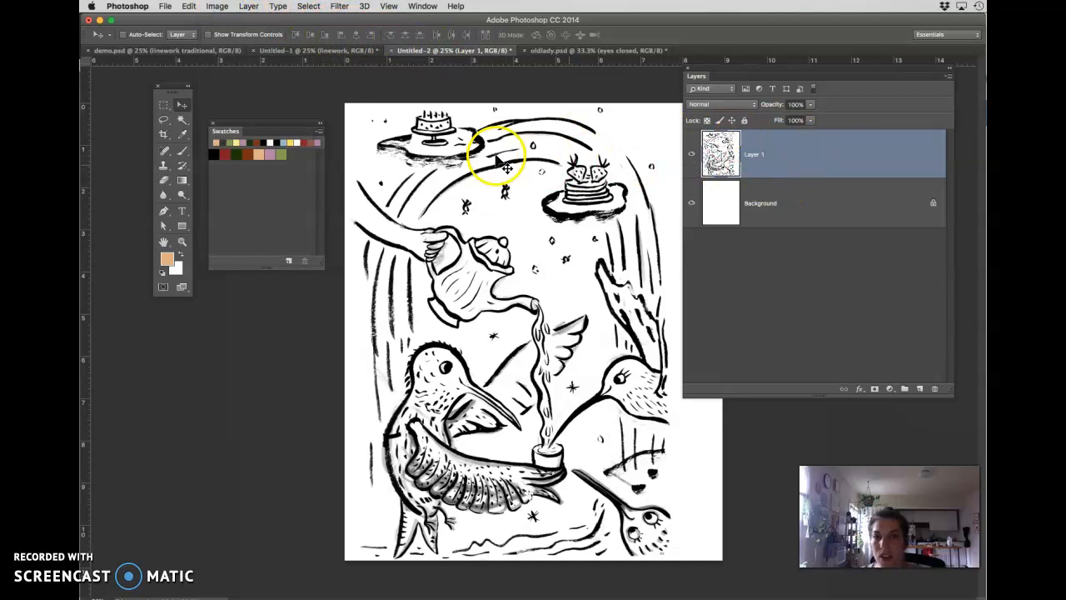
Step: Select the whole canvas and copy the bird line art on Layer 1
left_click(309, 7)
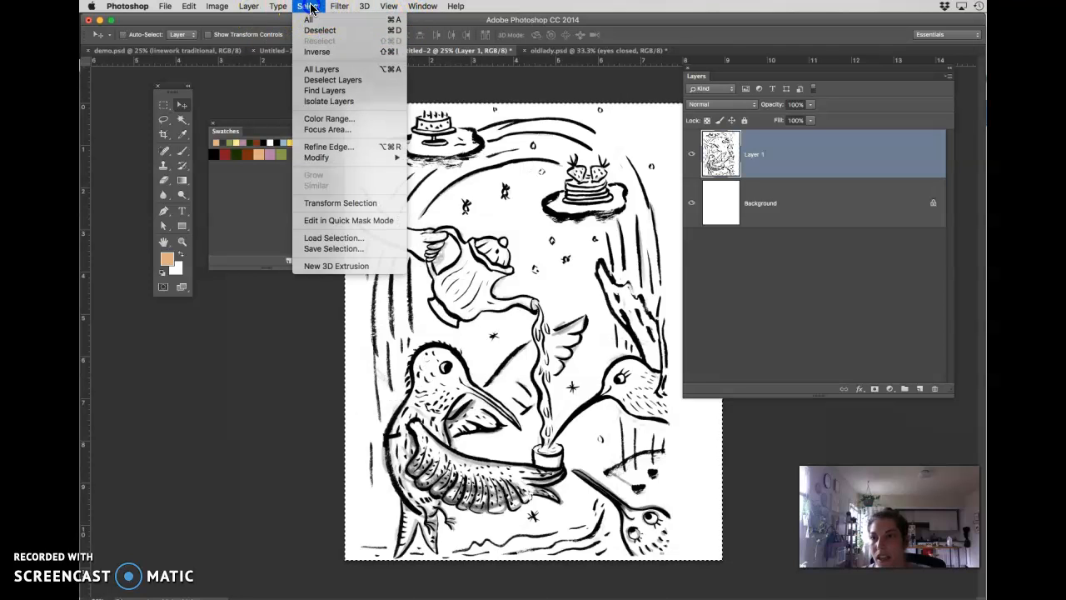
left_click(310, 7)
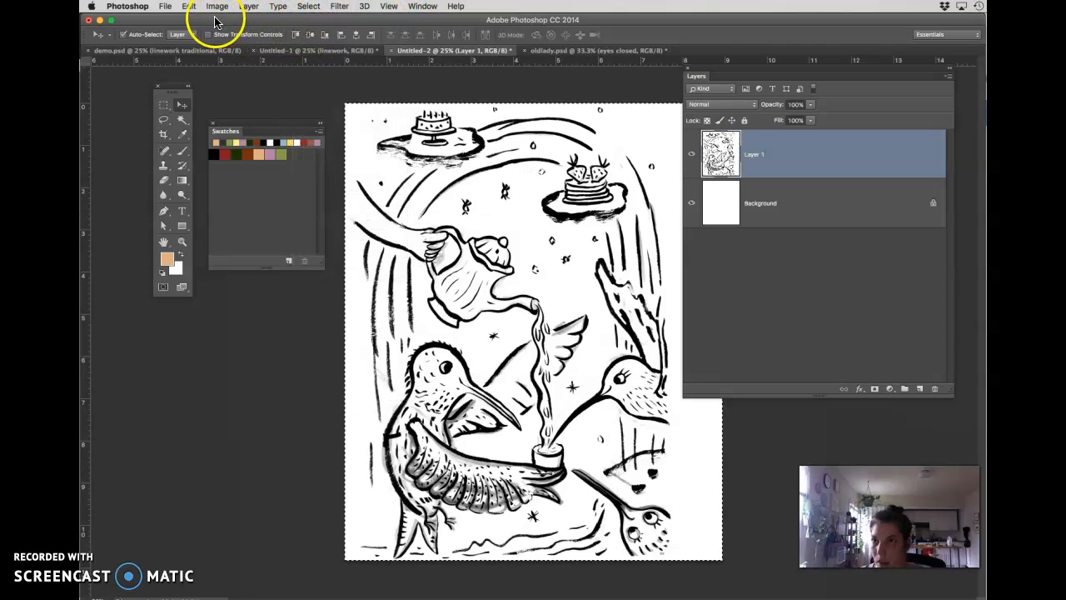
left_click(188, 6)
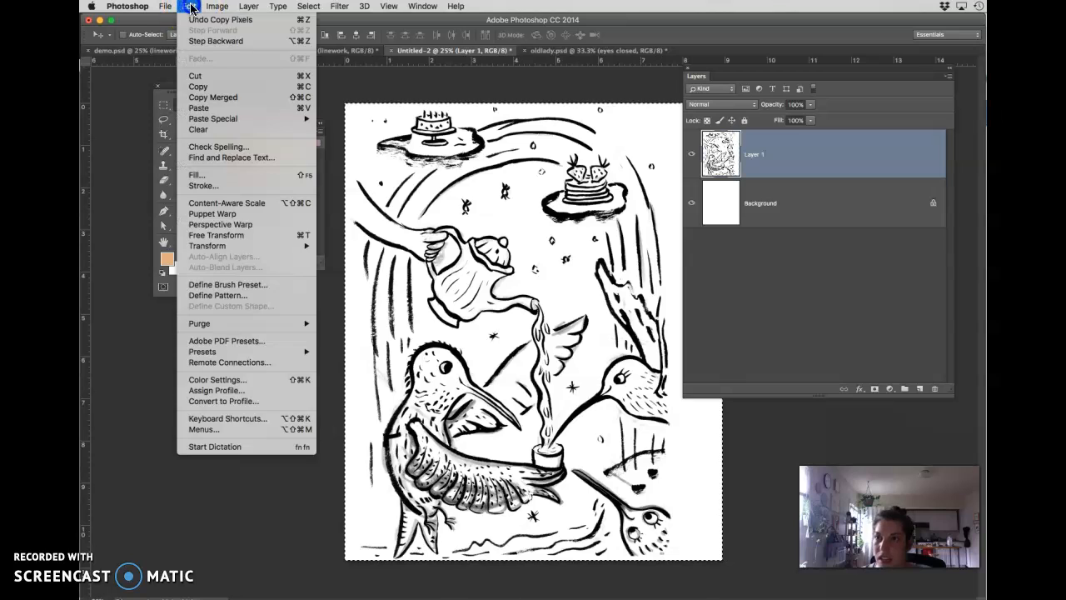
left_click(200, 87)
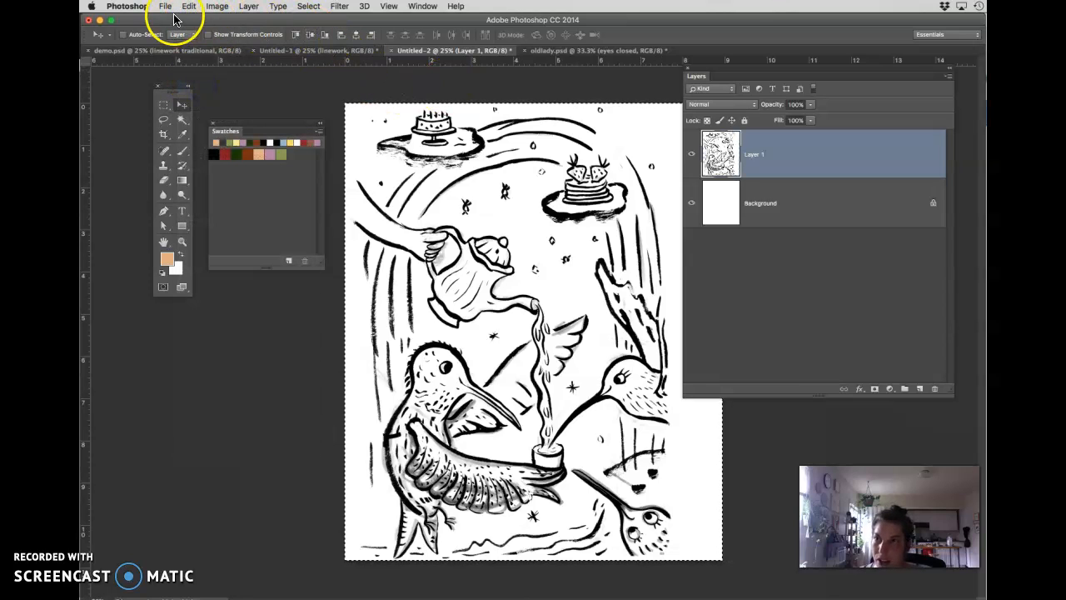
Step: Create a new 2685 × 3250 pixel, 300 pixels/inch RGB document from the Clipboard preset and paste the copied line art into it
left_click(166, 8)
left_click(166, 17)
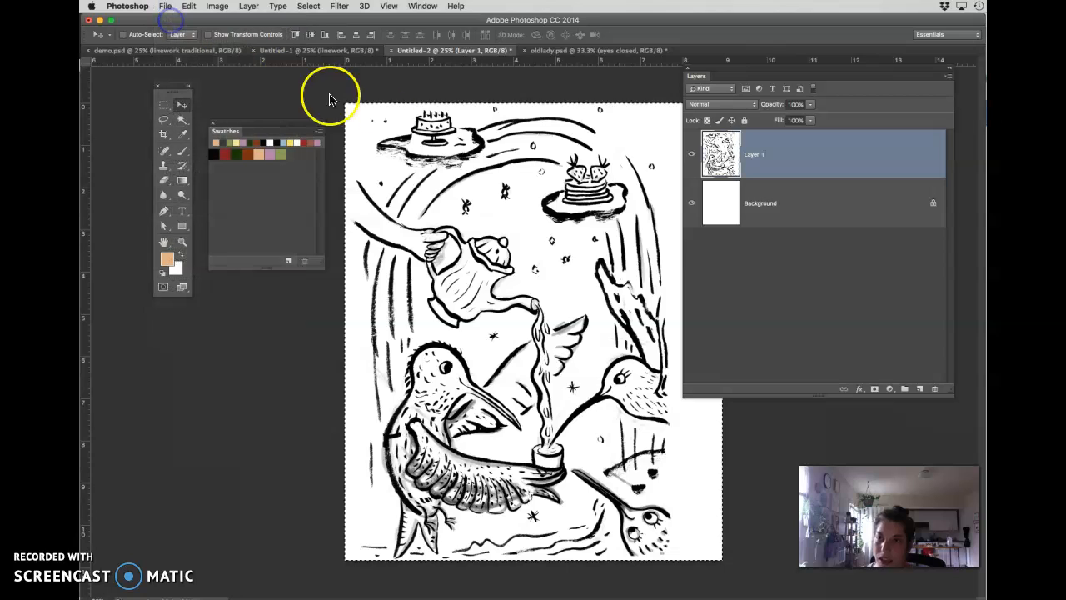
left_click(622, 127)
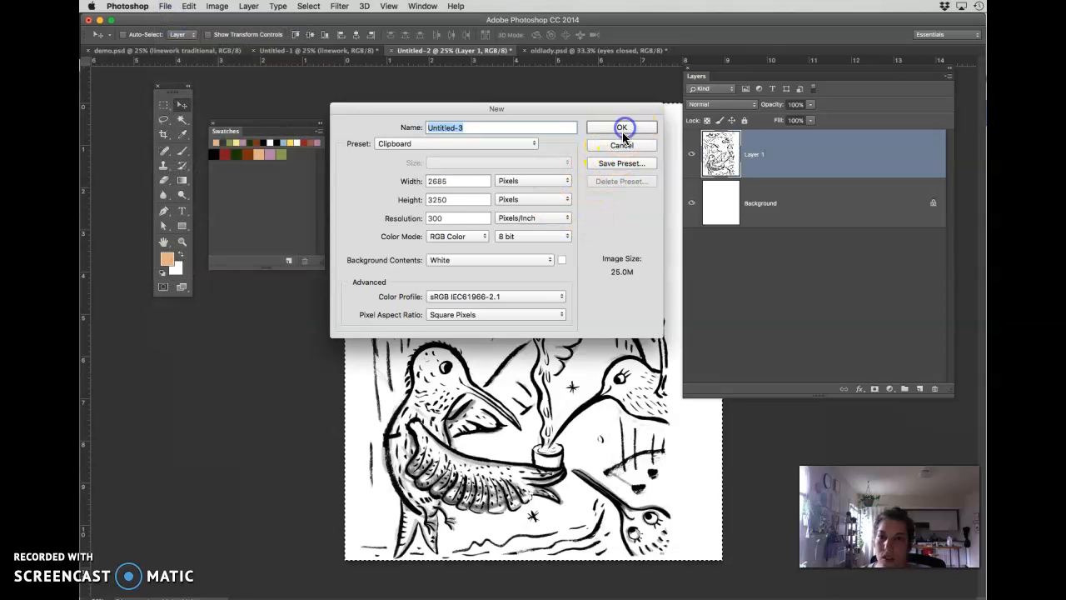
key("super+v")
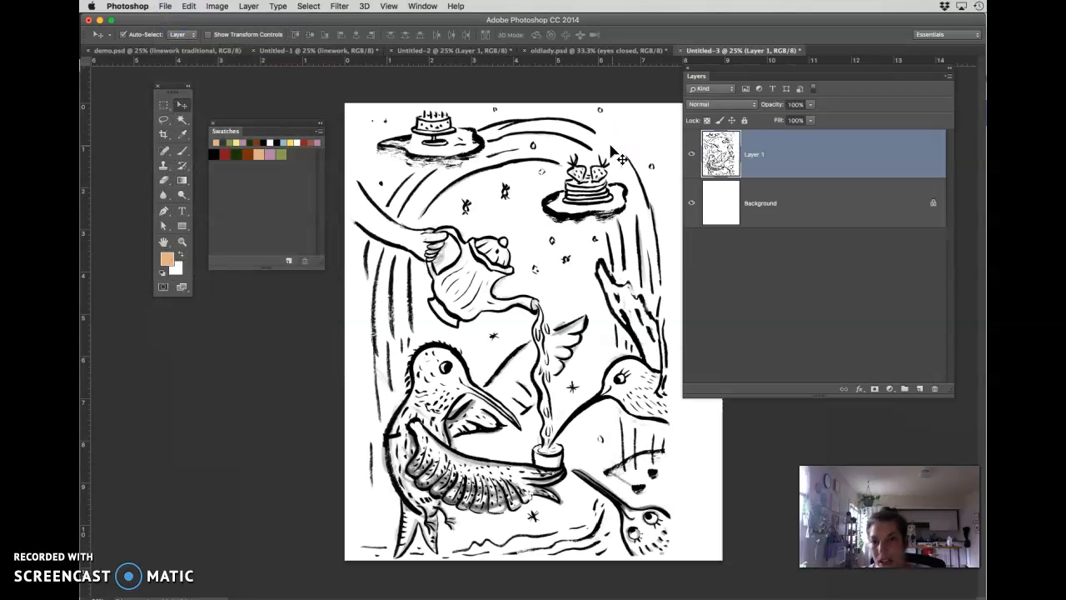
mouse_move(703, 49)
left_mouse_down()
mouse_move(573, 35)
mouse_move(436, 69)
mouse_move(357, 75)
mouse_move(256, 57)
mouse_move(352, 48)
mouse_move(369, 64)
mouse_move(673, 67)
mouse_move(710, 47)
left_mouse_up()
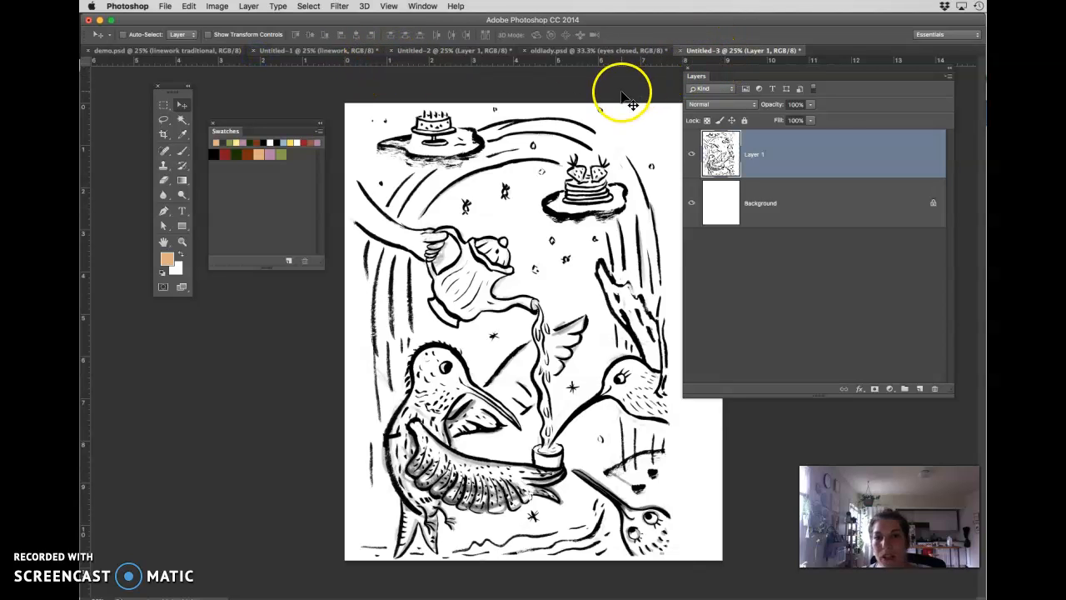
Step: Convert the new document to Grayscale without flattening the layers, discarding the colour information
left_click(218, 7)
mouse_move(223, 23)
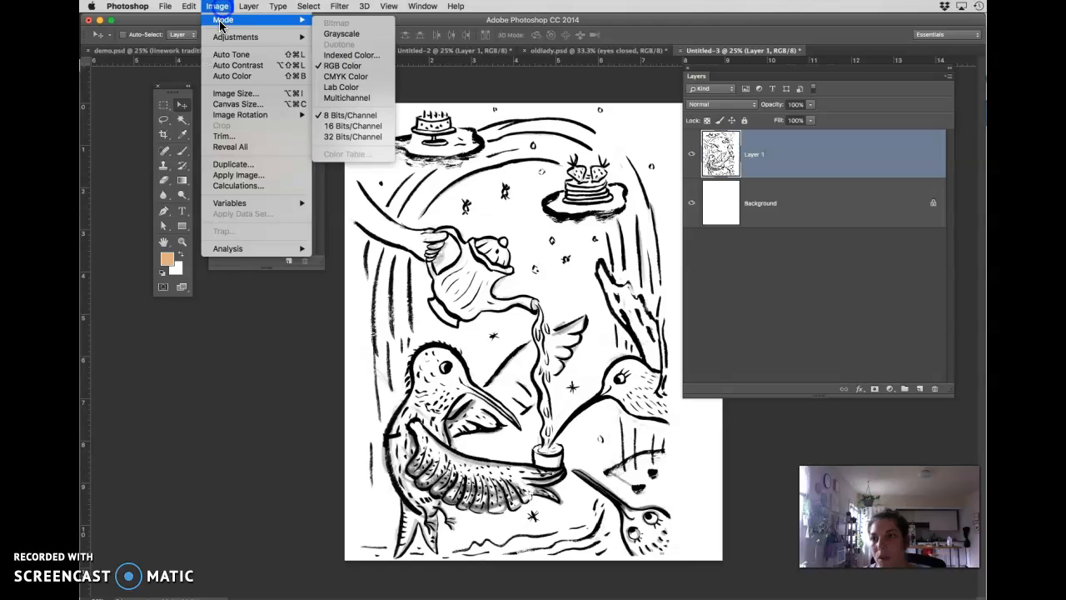
left_click(344, 35)
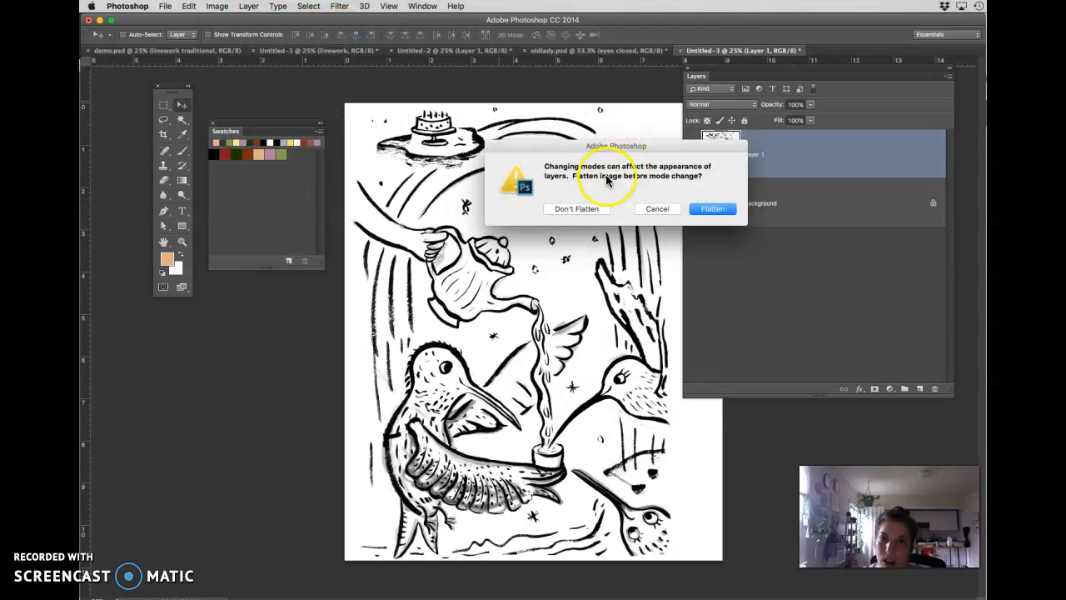
left_click(577, 210)
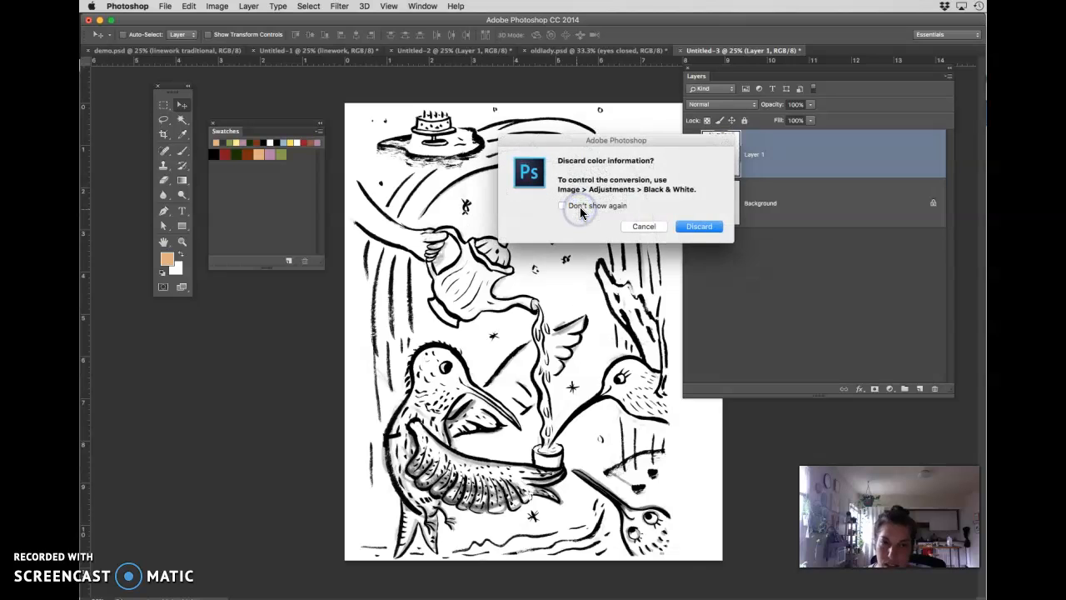
left_click(699, 227)
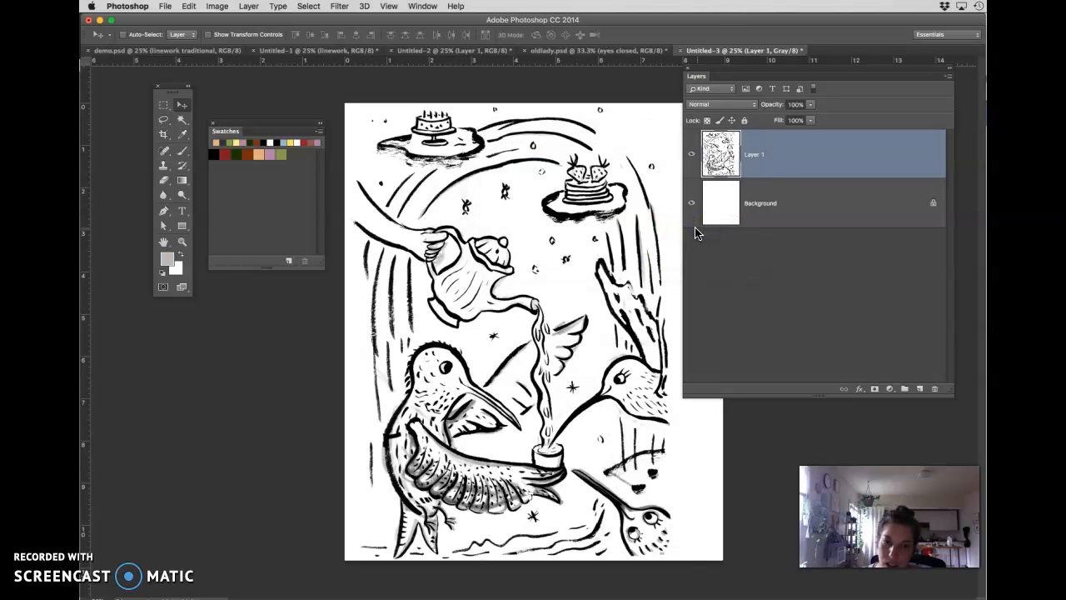
Step: Start converting Untitled-3 to Duotone mode with Layer 1 active, and move the options dialog clear of the artwork
left_click(777, 208)
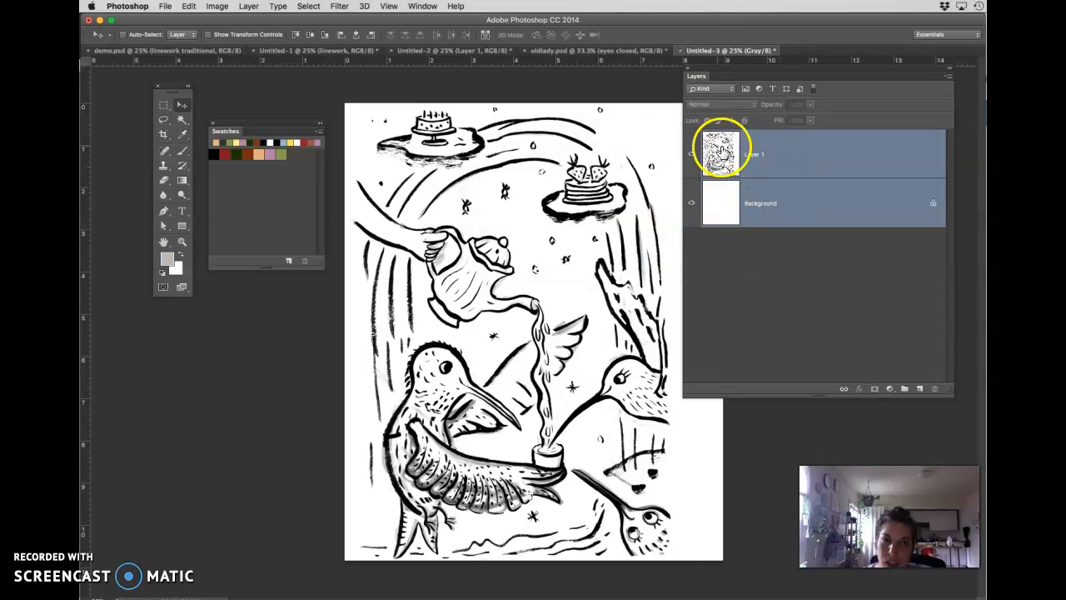
left_click(773, 159)
left_click(217, 6)
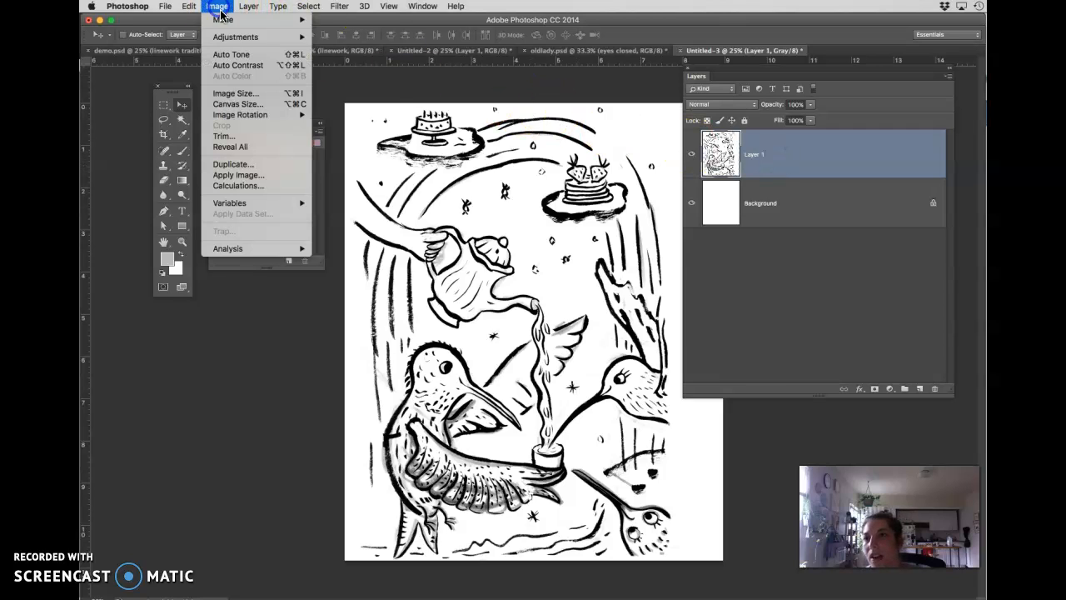
mouse_move(233, 20)
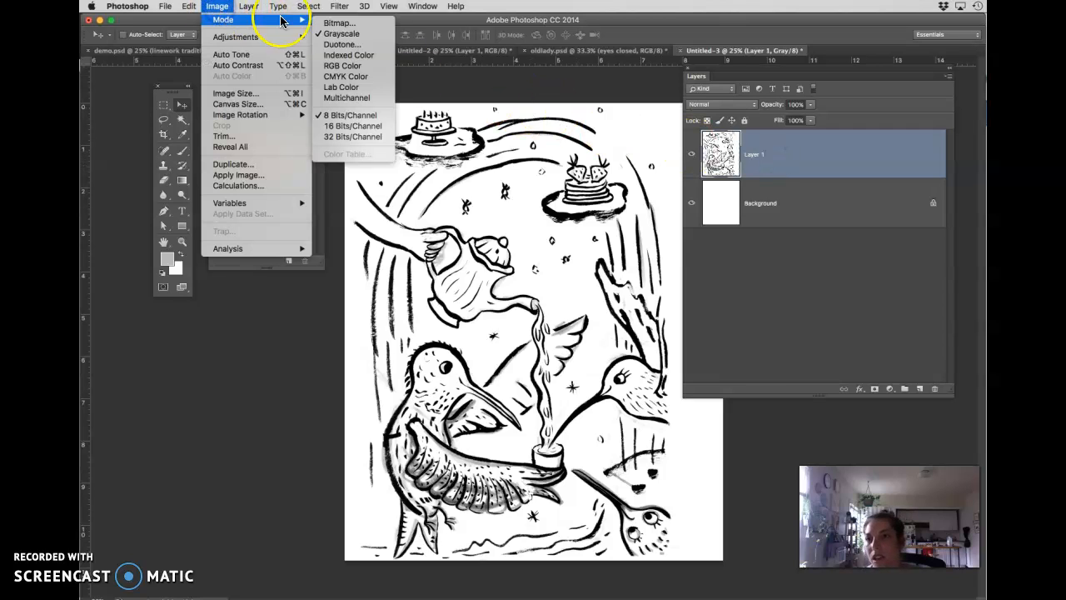
left_click(348, 52)
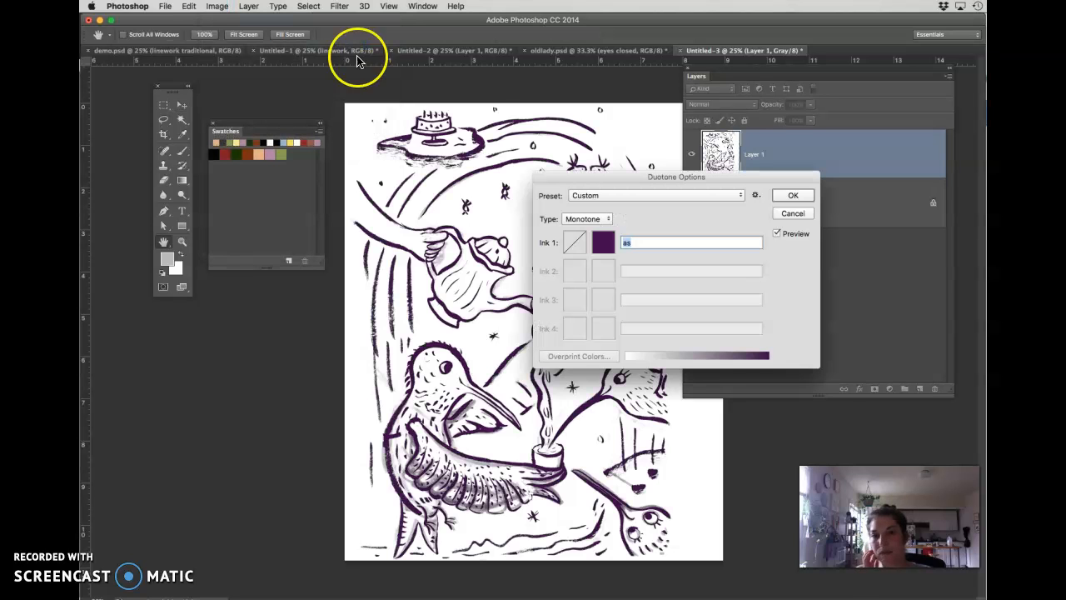
left_click_drag(554, 178, 114, 331)
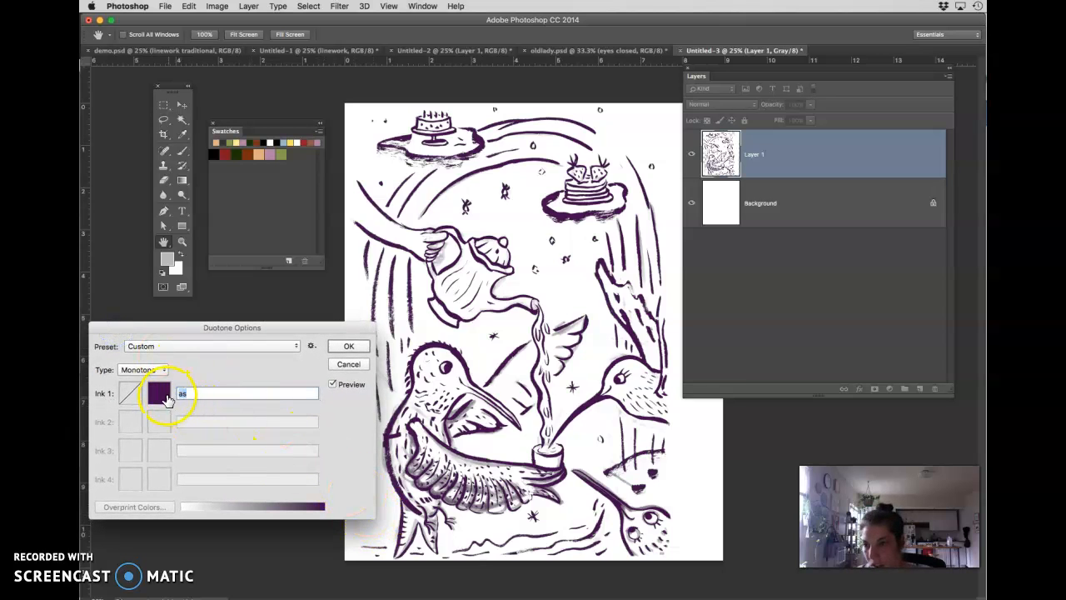
left_click(280, 148)
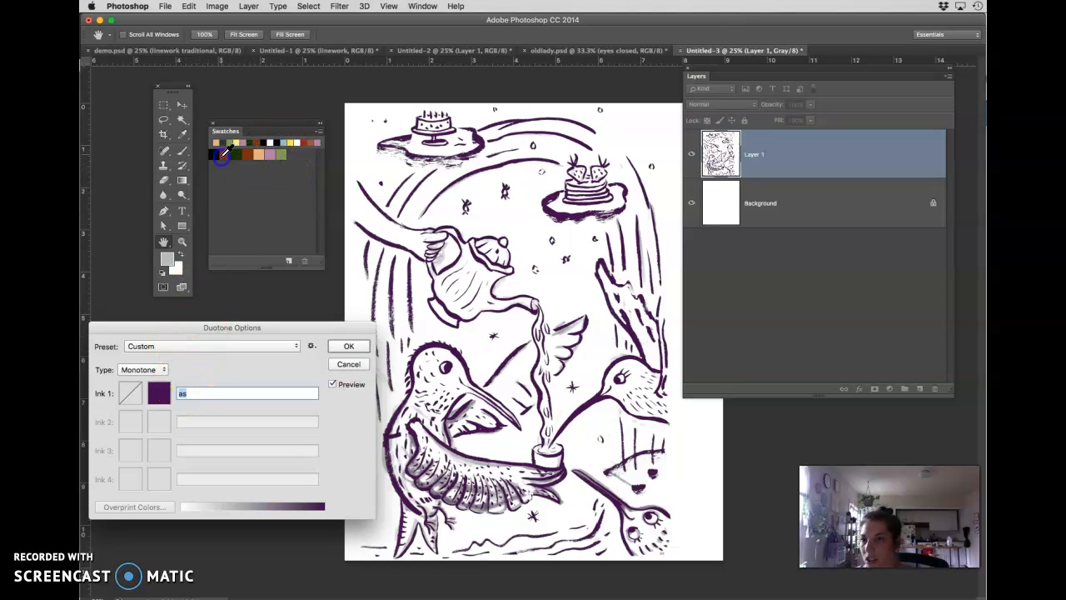
Step: Set the monotone's Ink 1 to the olive green swatch 869c48, name it olive, and apply the conversion
left_click(159, 397)
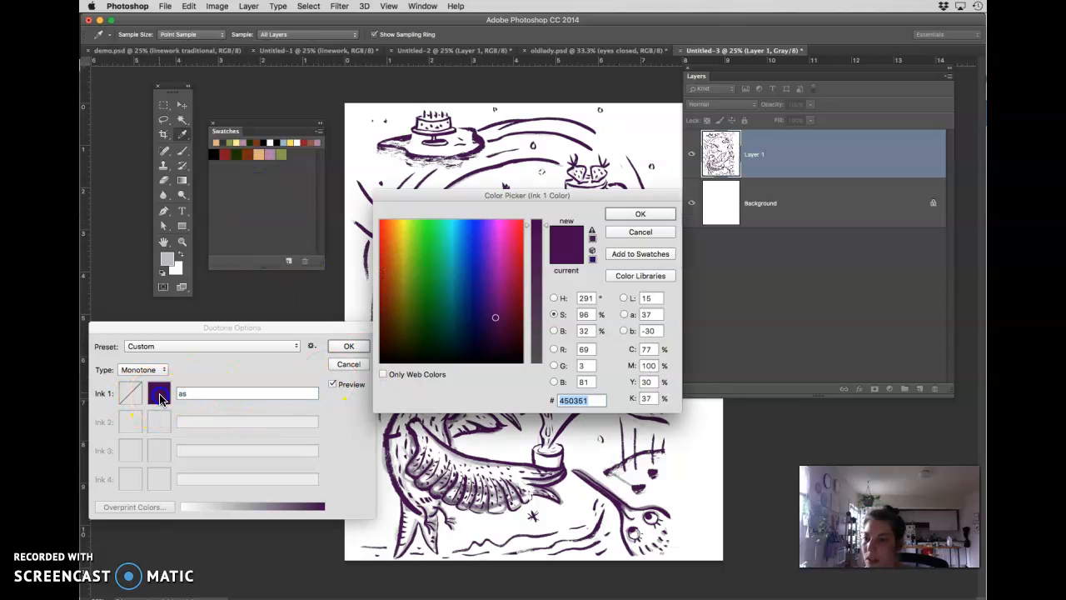
left_click(280, 152)
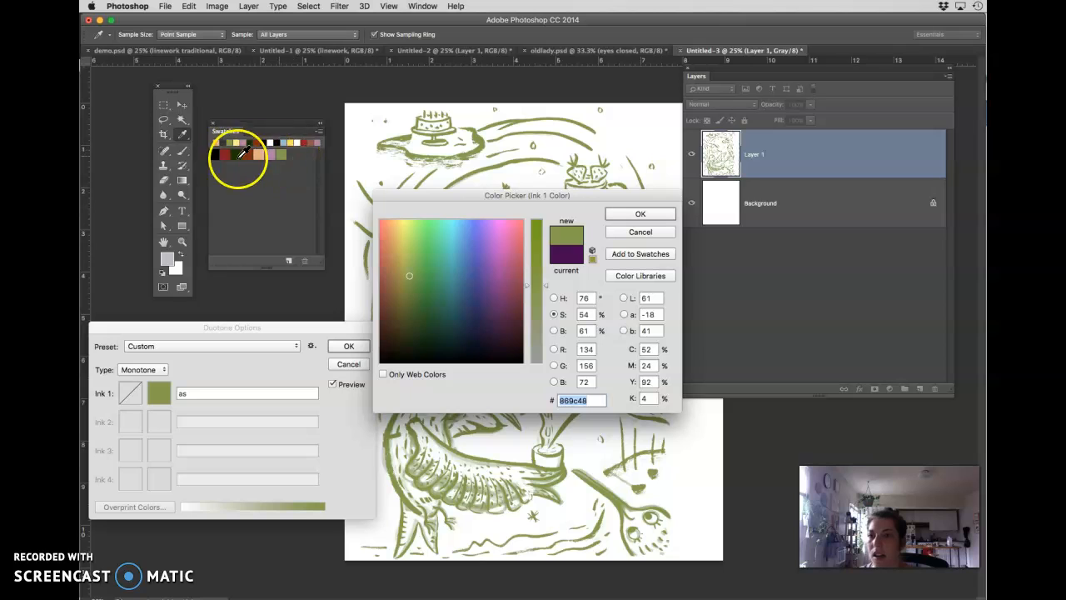
mouse_move(471, 262)
left_mouse_down()
mouse_move(483, 244)
mouse_move(445, 283)
mouse_move(471, 264)
mouse_move(449, 264)
left_mouse_up()
left_click_drag(464, 195, 733, 226)
mouse_move(699, 291)
left_mouse_down()
mouse_move(724, 341)
mouse_move(755, 336)
left_mouse_up()
left_click(774, 301)
mouse_move(807, 287)
left_mouse_down()
mouse_move(807, 346)
mouse_move(817, 359)
mouse_move(761, 345)
mouse_move(797, 340)
mouse_move(810, 316)
left_mouse_up()
left_click(824, 364)
left_click(281, 143)
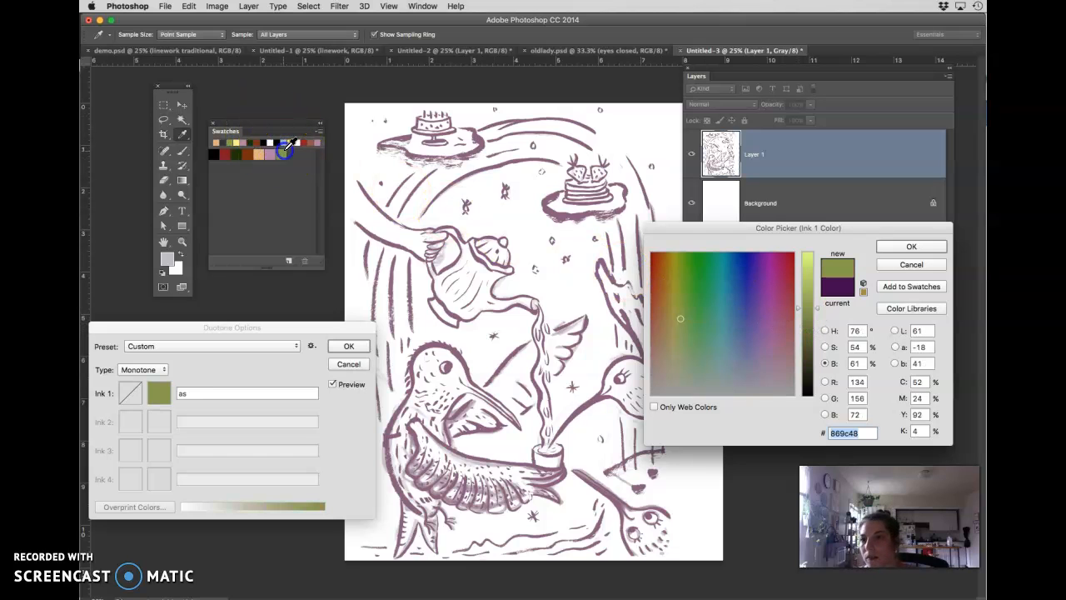
left_click(910, 248)
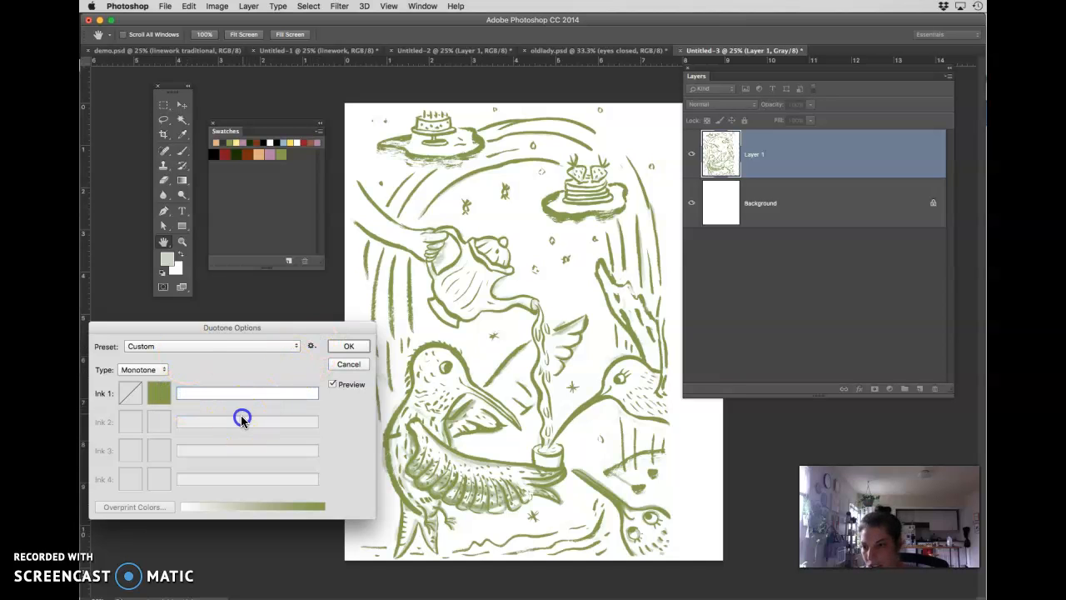
left_click(349, 346)
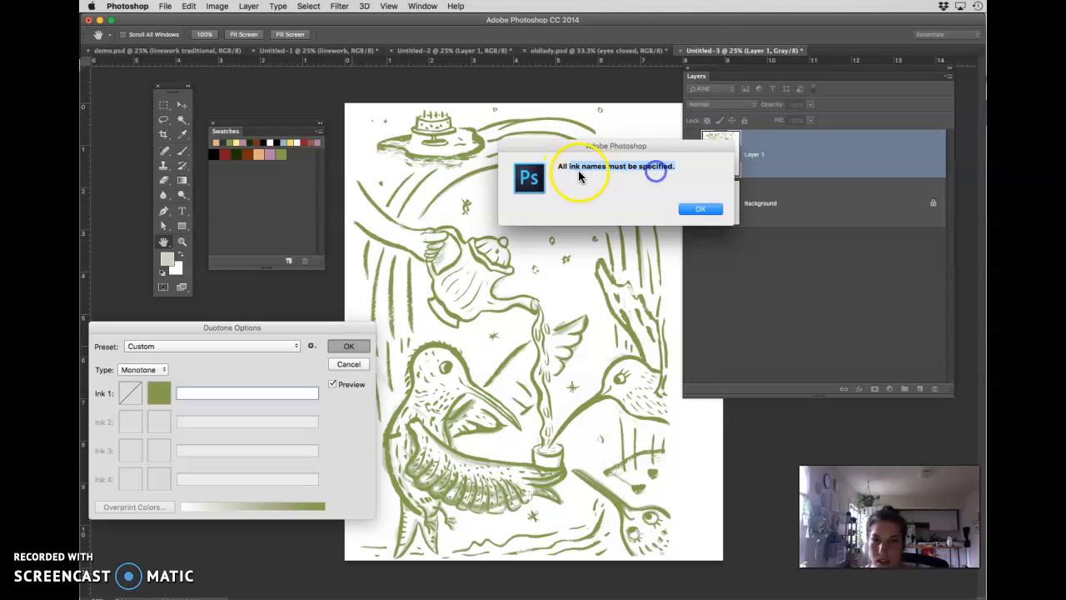
left_click(697, 210)
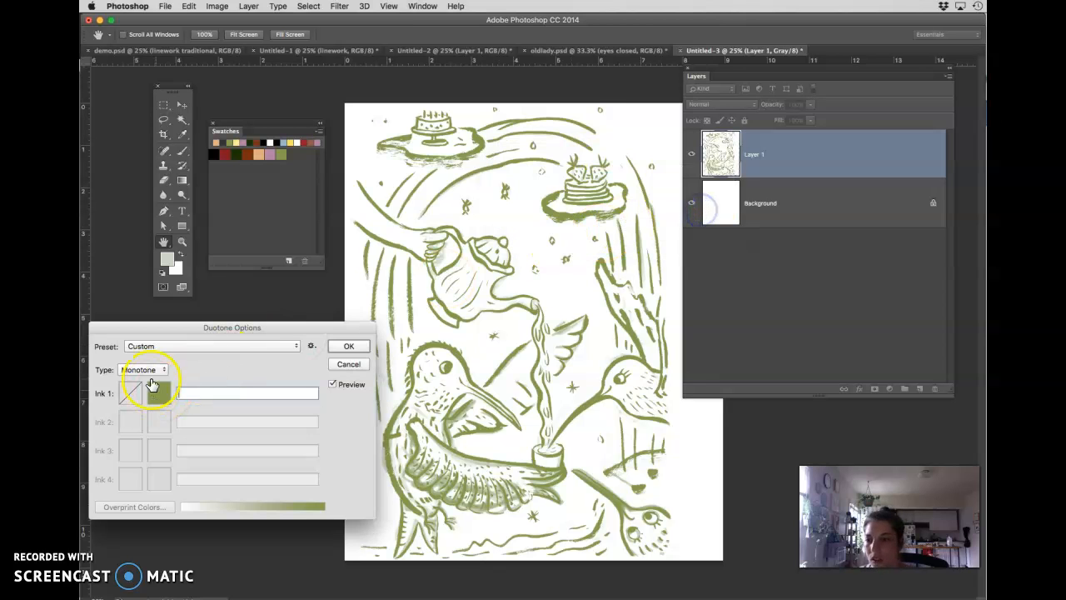
key("Return")
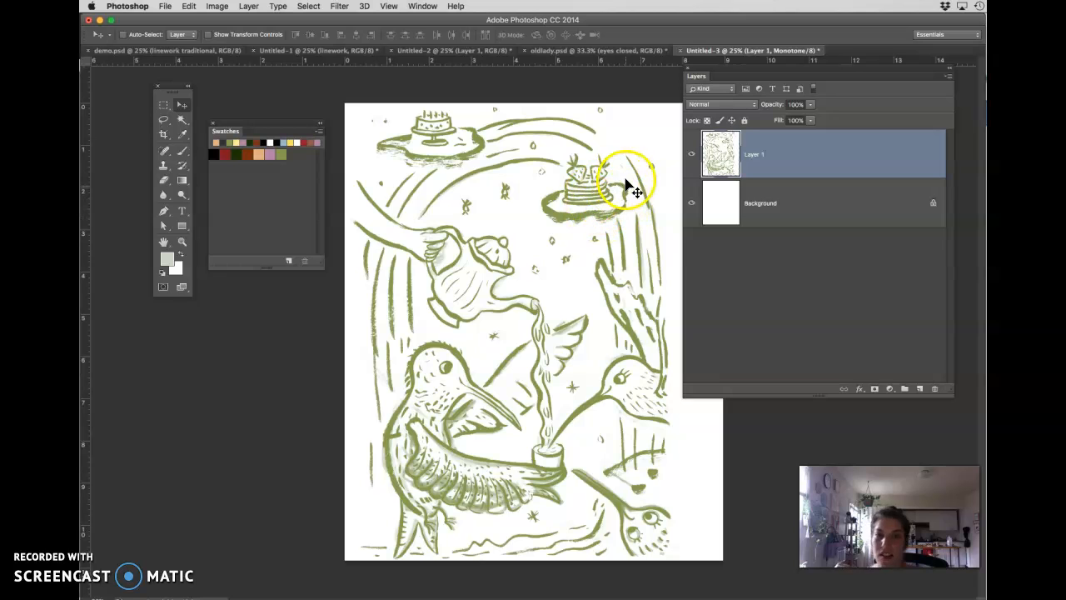
Step: Add a layer above Layer 1 and select the areas inside the teapot's body with the Magic Wand
left_click(921, 389)
key("w")
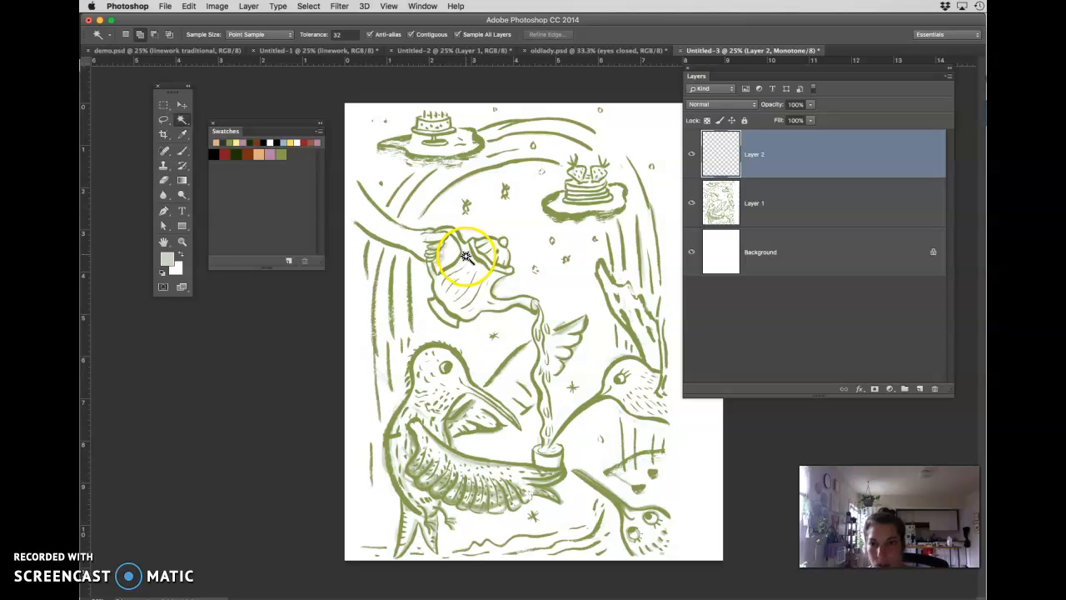
left_click(452, 298, "shift")
left_click(459, 294, "shift")
left_click(453, 268, "shift")
left_click(466, 296, "shift")
left_click(440, 274, "shift")
left_click(816, 160)
left_click(470, 277, "shift")
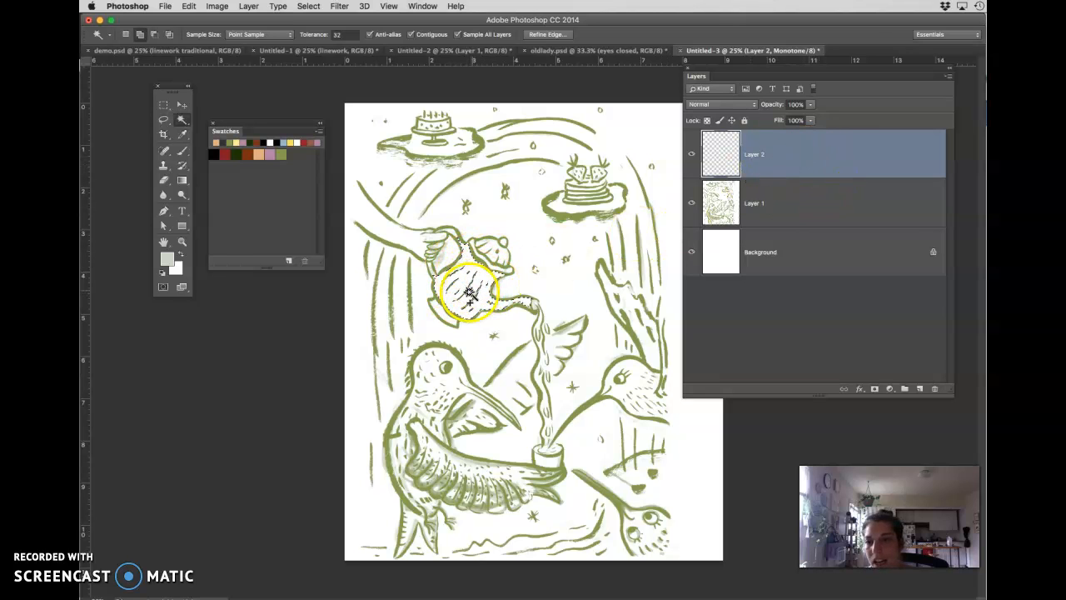
Step: Brush over the selected teapot body on Layer 2 using the peach swatch
left_click(257, 153)
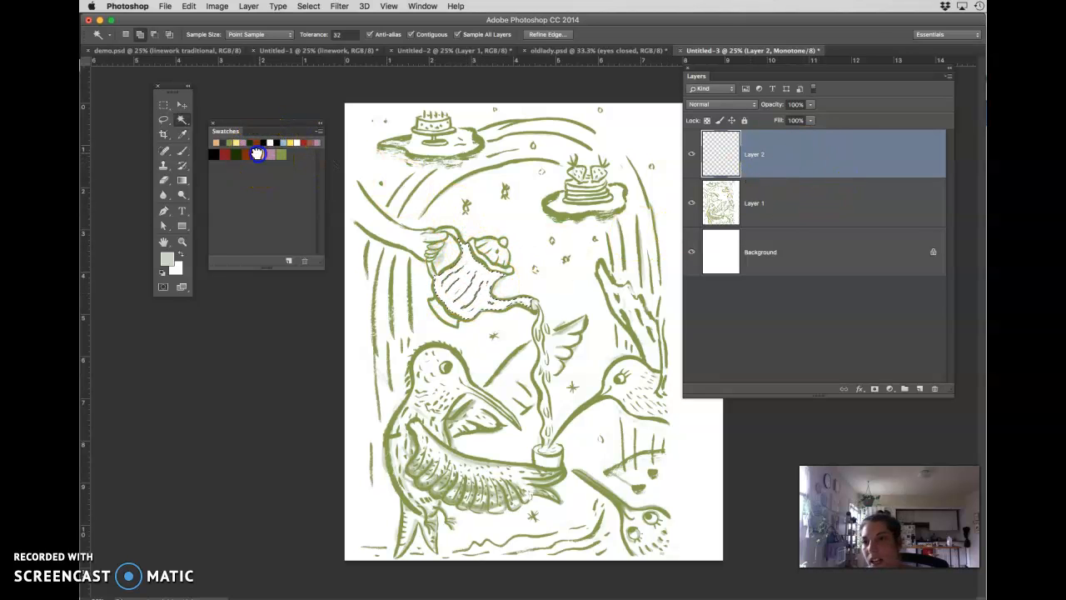
key("b")
mouse_move(466, 275)
left_mouse_down()
mouse_move(488, 291)
mouse_move(464, 329)
left_mouse_up()
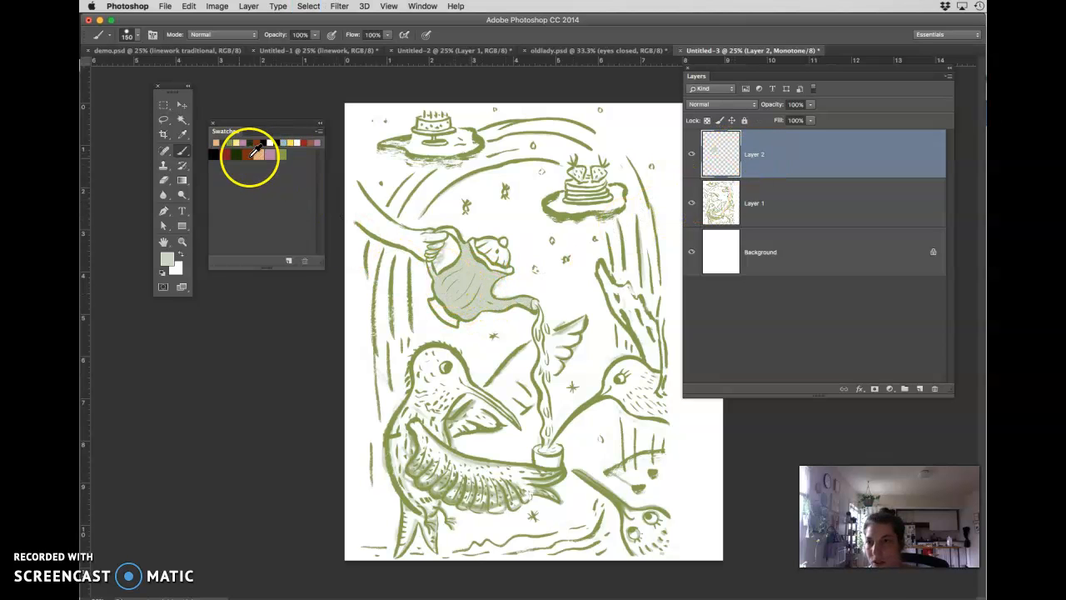
Step: Paint broad freehand strokes above the teapot on Layer 2 with the mauve and dark red swatches
left_click(266, 155)
mouse_move(517, 218)
left_mouse_down()
mouse_move(527, 222)
mouse_move(469, 233)
mouse_move(479, 231)
left_mouse_up()
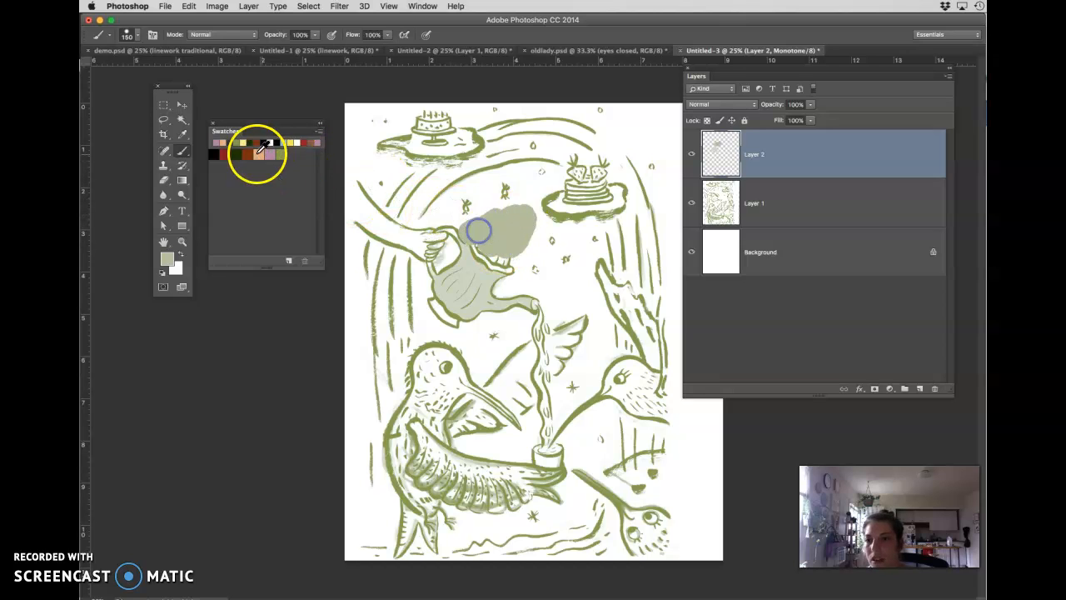
left_click(224, 154)
mouse_move(454, 164)
left_mouse_down()
mouse_move(470, 204)
mouse_move(505, 214)
left_mouse_up()
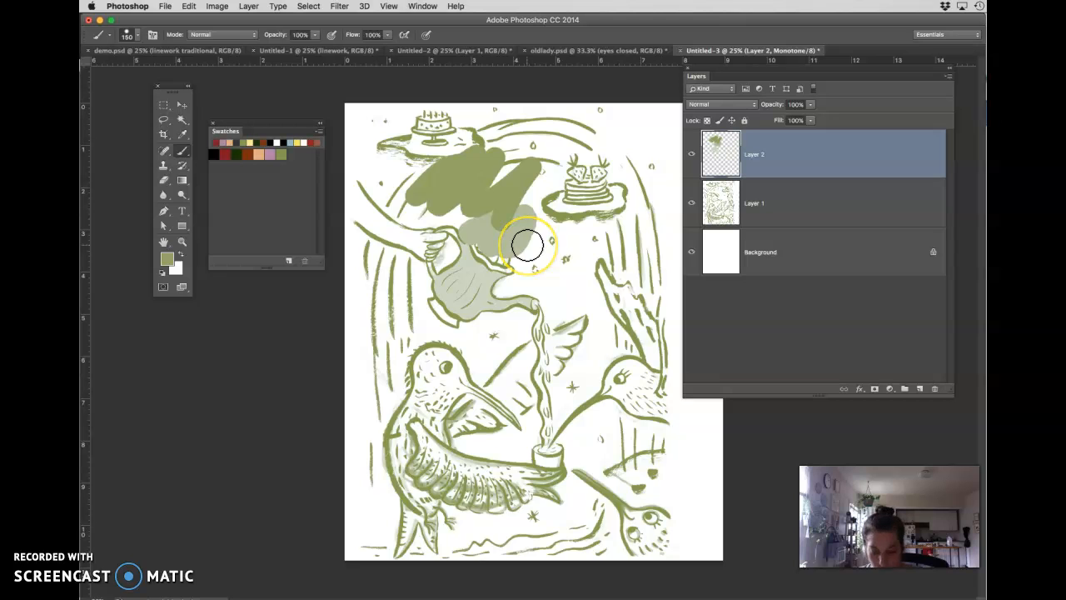
Step: Delete Layer 2 with its painted test strokes
key("super+plus")
key("super+plus")
mouse_move(499, 254)
left_mouse_down()
mouse_move(288, 409)
mouse_move(286, 422)
left_mouse_up()
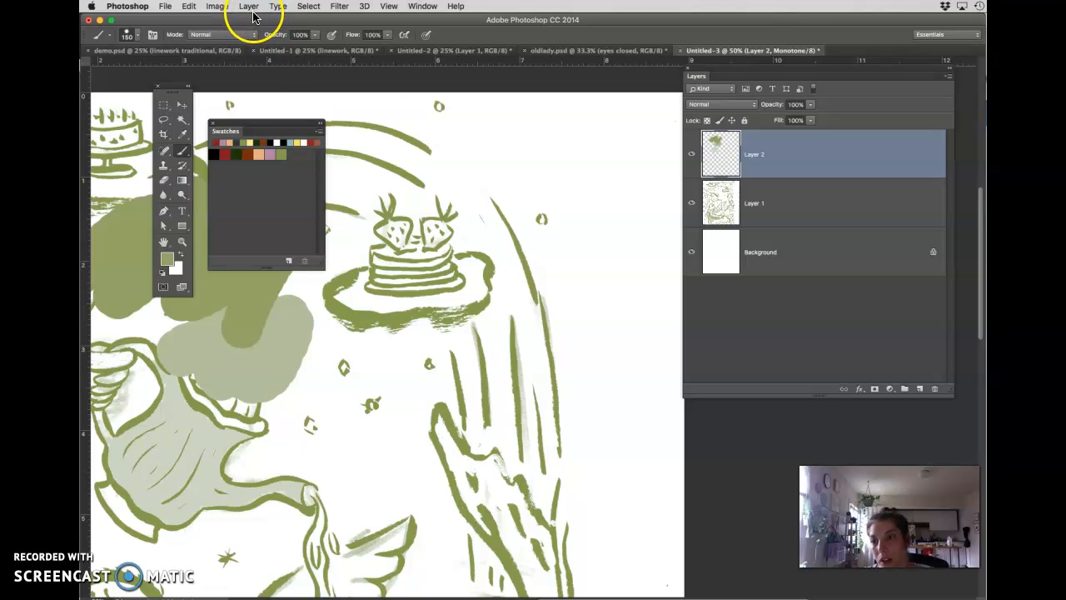
mouse_move(400, 297)
left_mouse_down()
mouse_move(535, 257)
mouse_move(577, 280)
left_mouse_up()
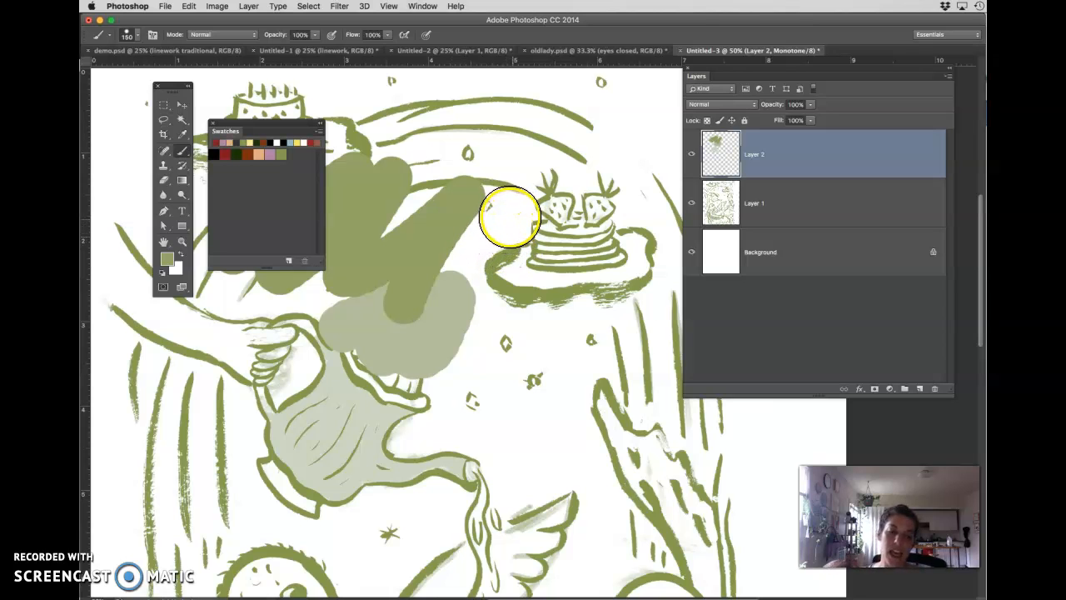
left_click(757, 216)
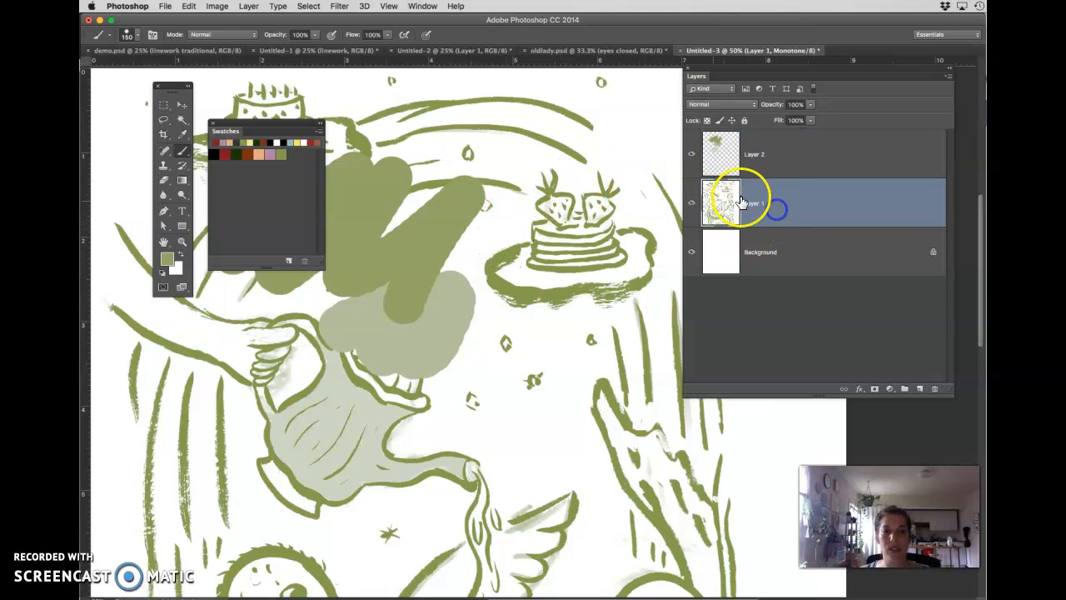
left_click(787, 166)
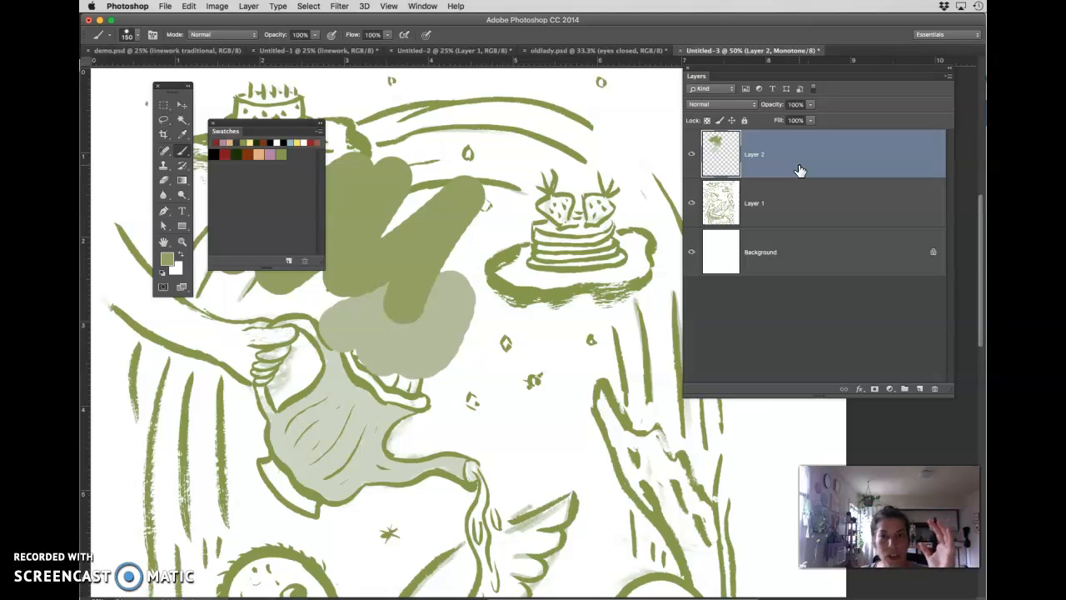
key("Delete")
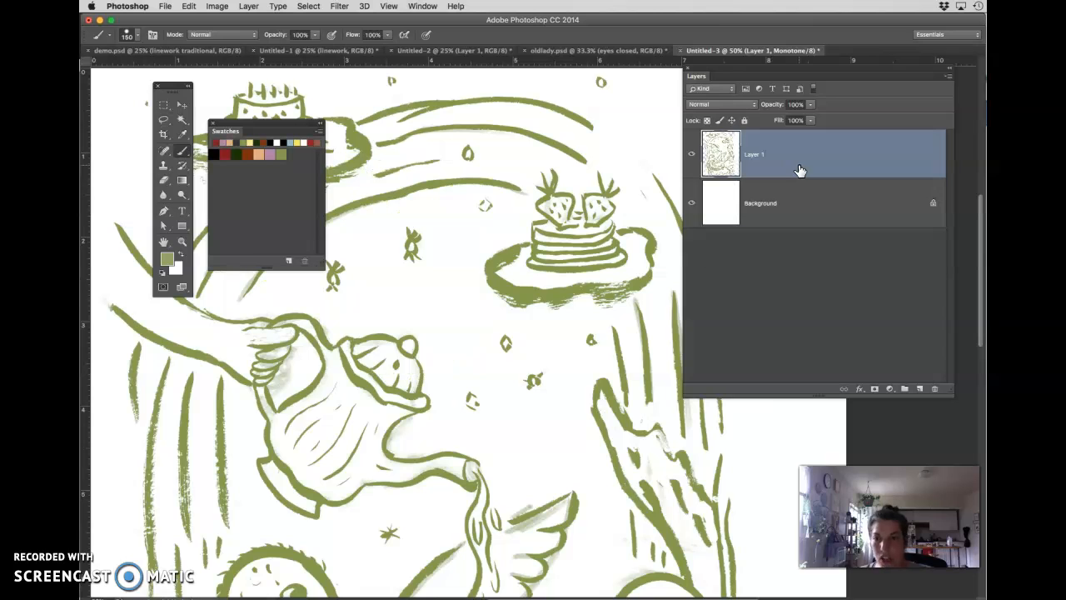
Step: Change the duotone's Ink 1 colour to the brown swatch 7d2e00 and apply it to the line art
key("v")
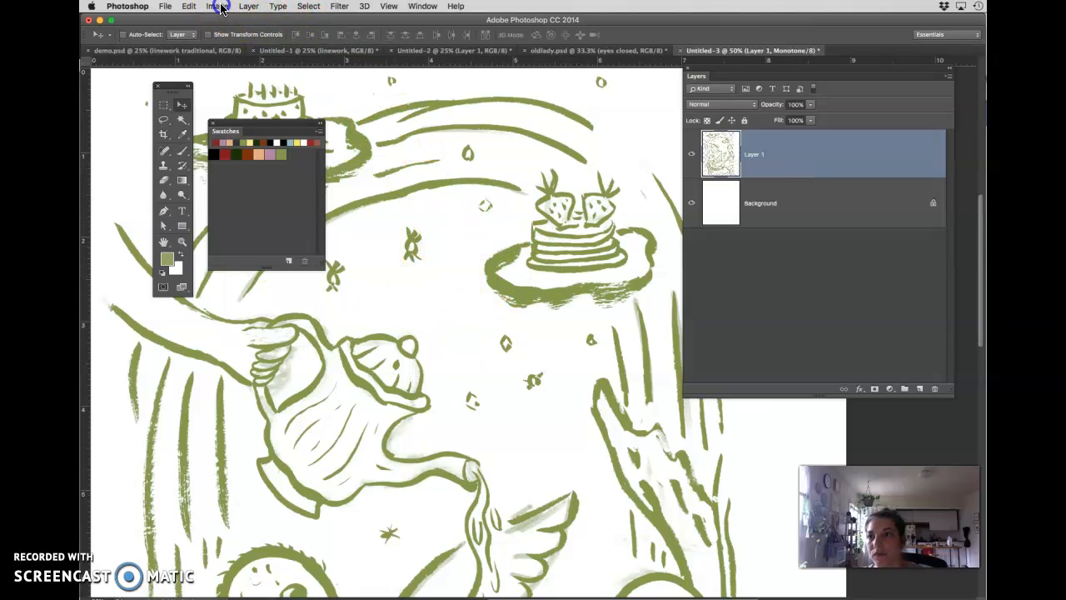
left_click(218, 6)
mouse_move(275, 20)
left_click(347, 45)
left_click_drag(221, 325, 560, 174)
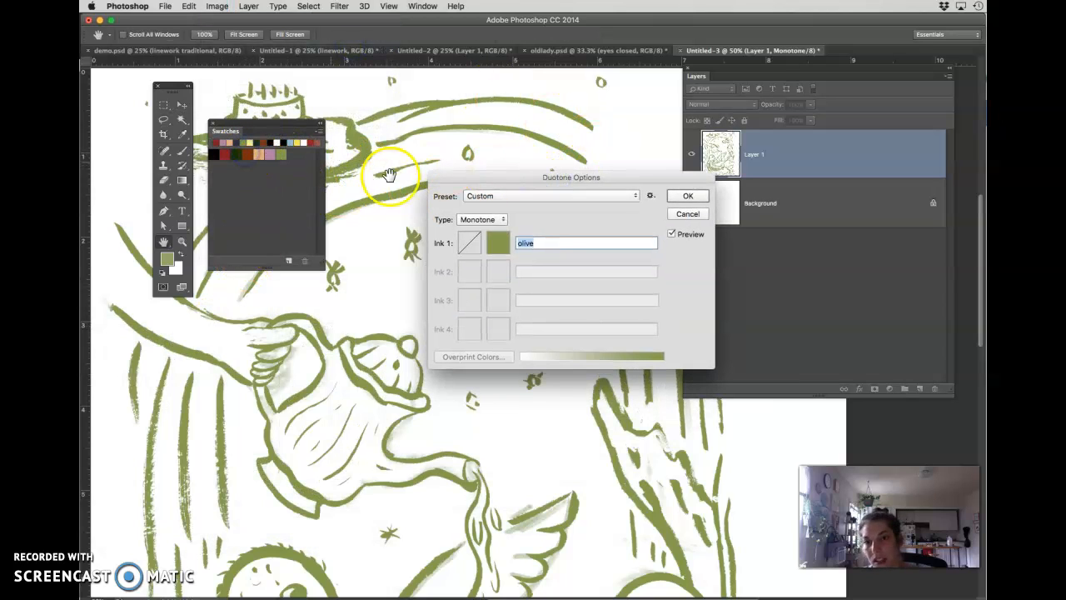
left_click(498, 242)
left_click(246, 155)
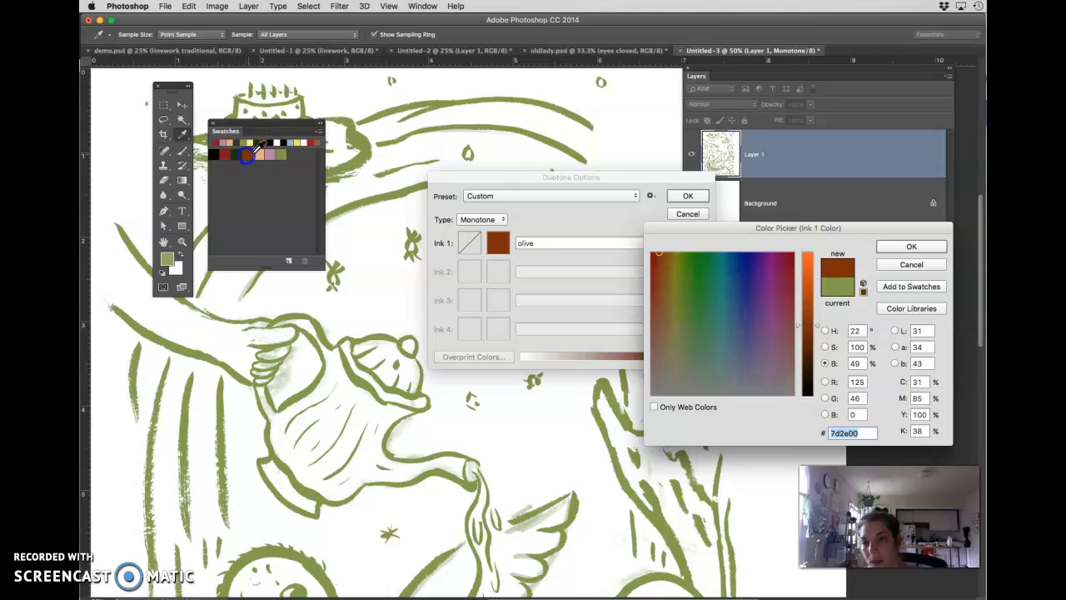
left_click(911, 246)
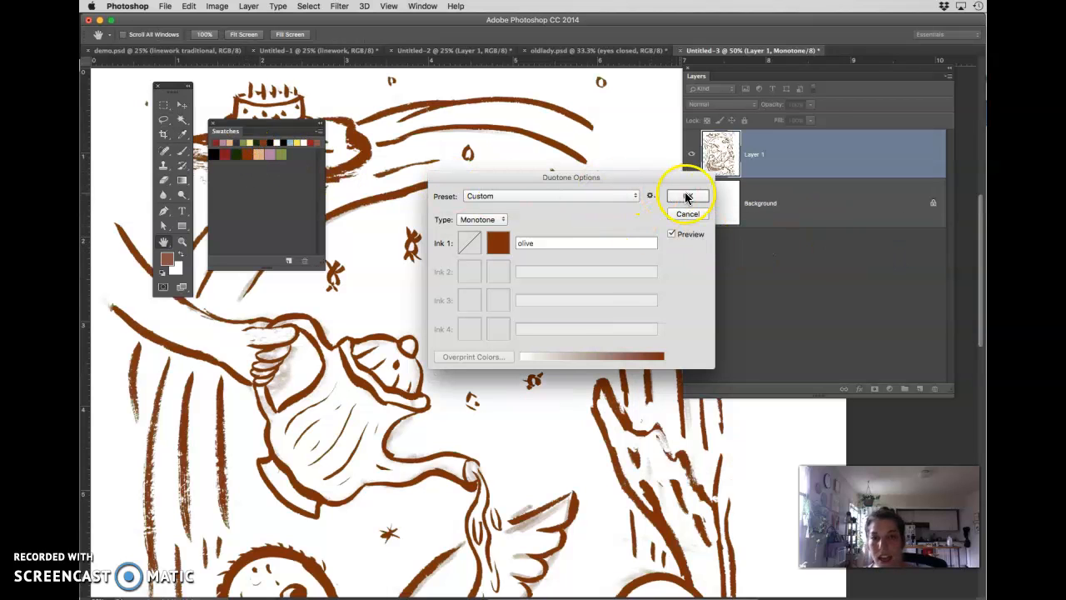
left_click(683, 196)
key("v")
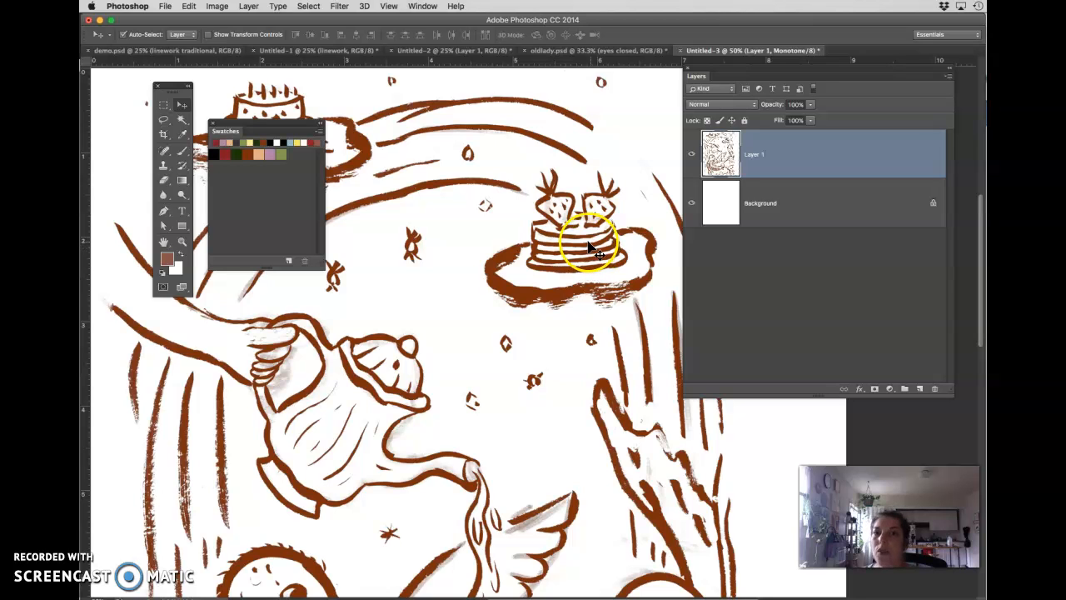
Step: Select the whole canvas and copy the brown line art on Layer 1
scroll(594, 216, "down", 5)
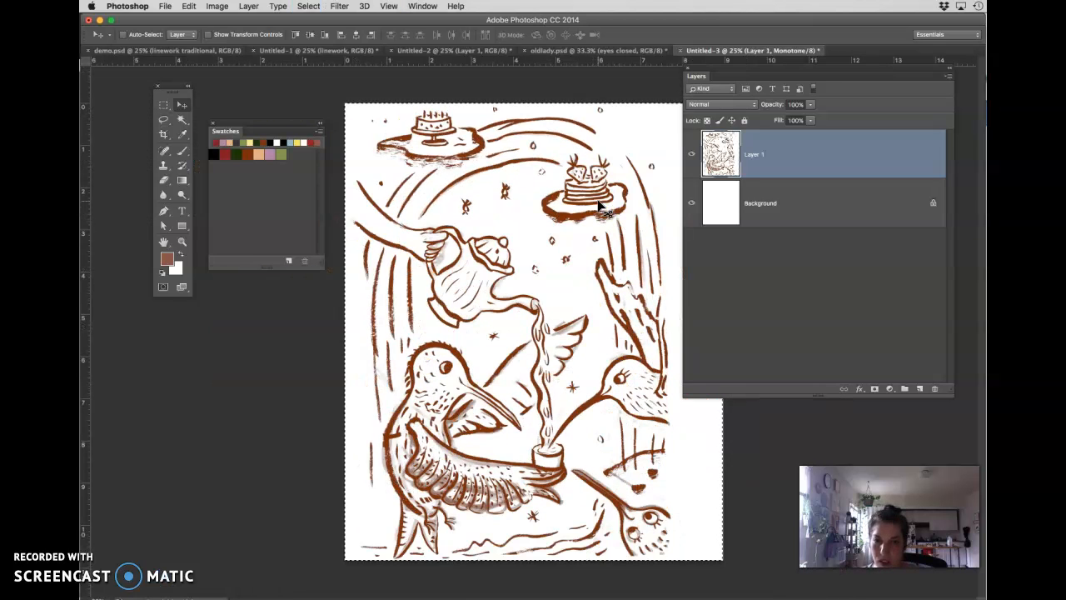
left_click(309, 6)
left_click(310, 9)
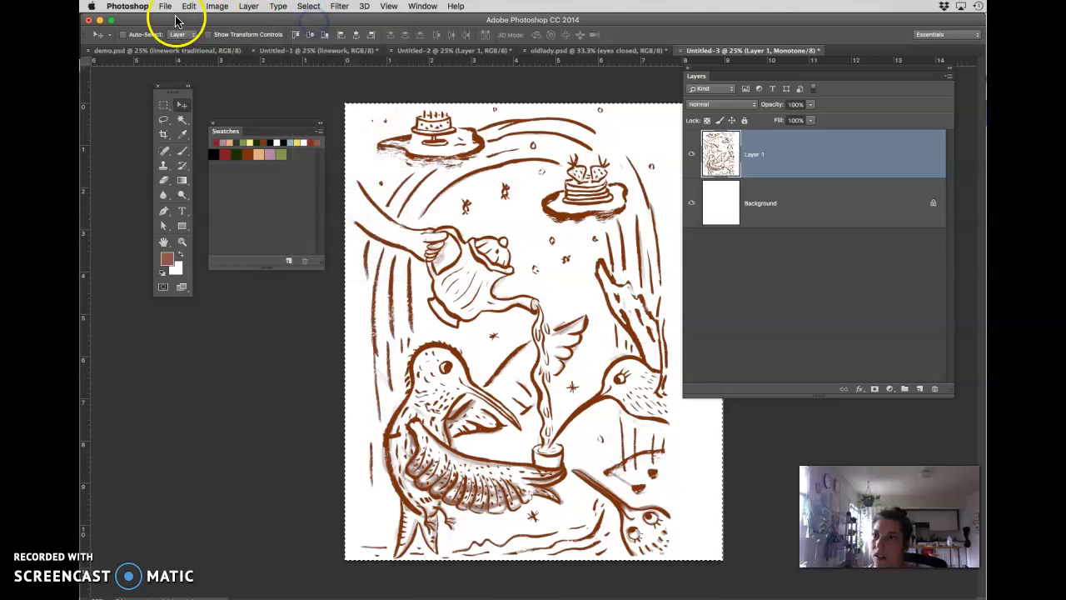
left_click(188, 7)
left_click(198, 87)
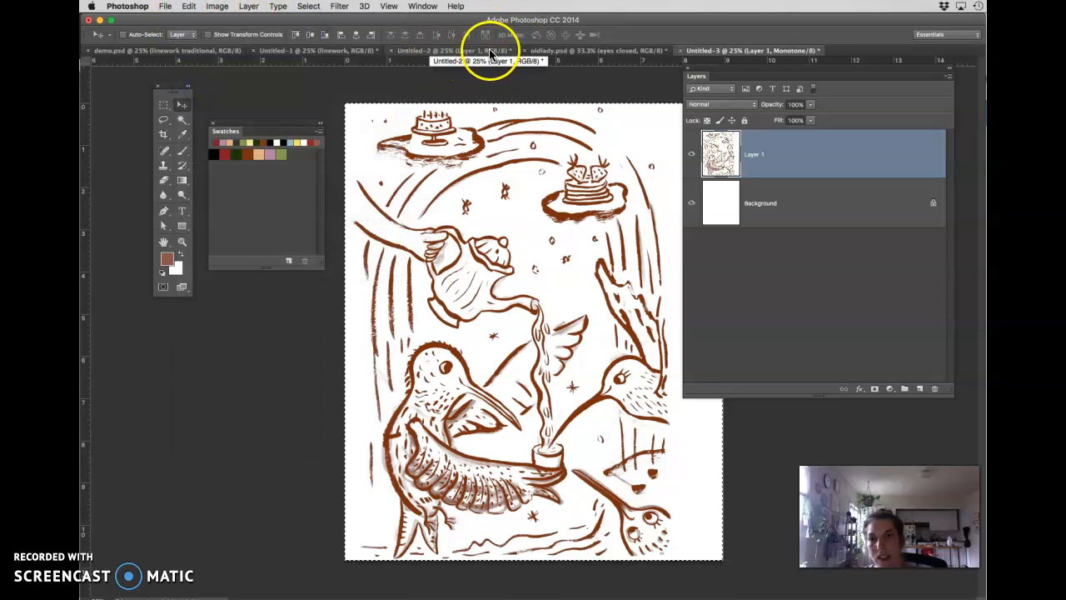
Step: Paste the brown line art into Untitled-2 above Layer 1, and return to Untitled-3
left_click(476, 50)
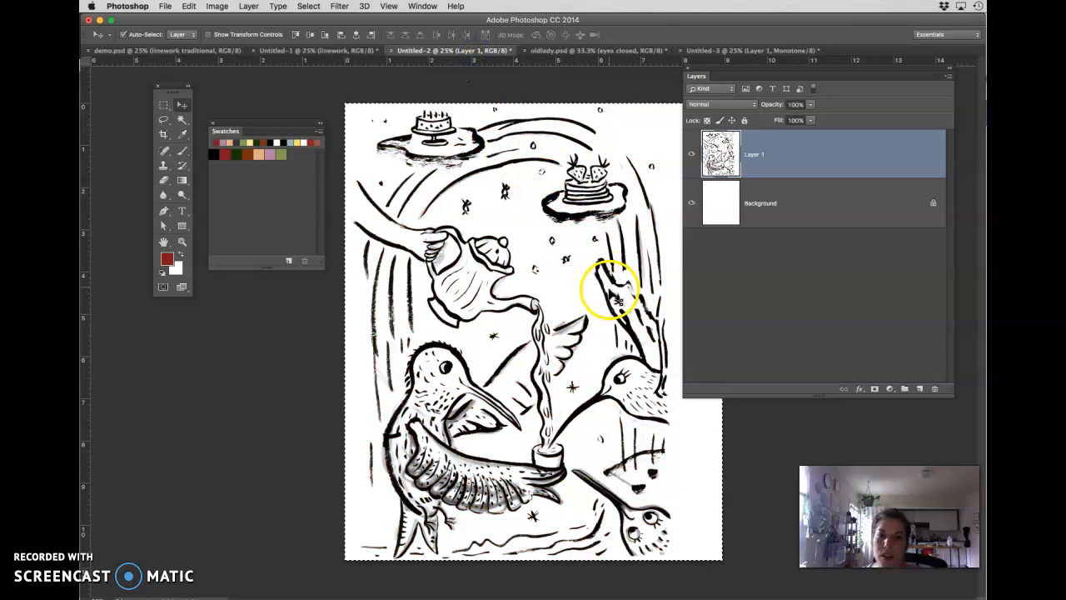
key("cmd+v")
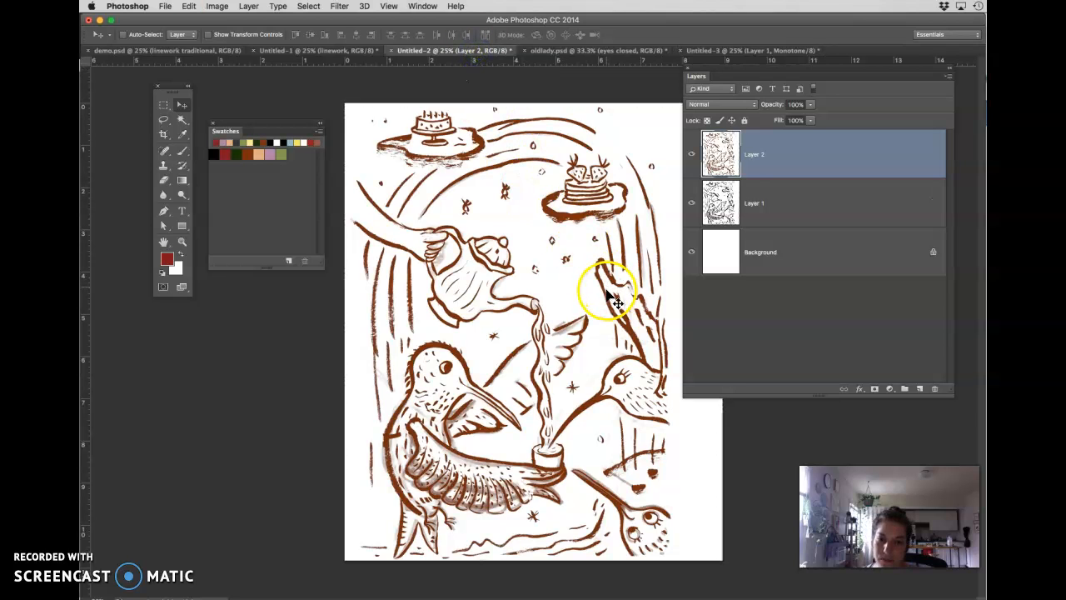
left_click(744, 50)
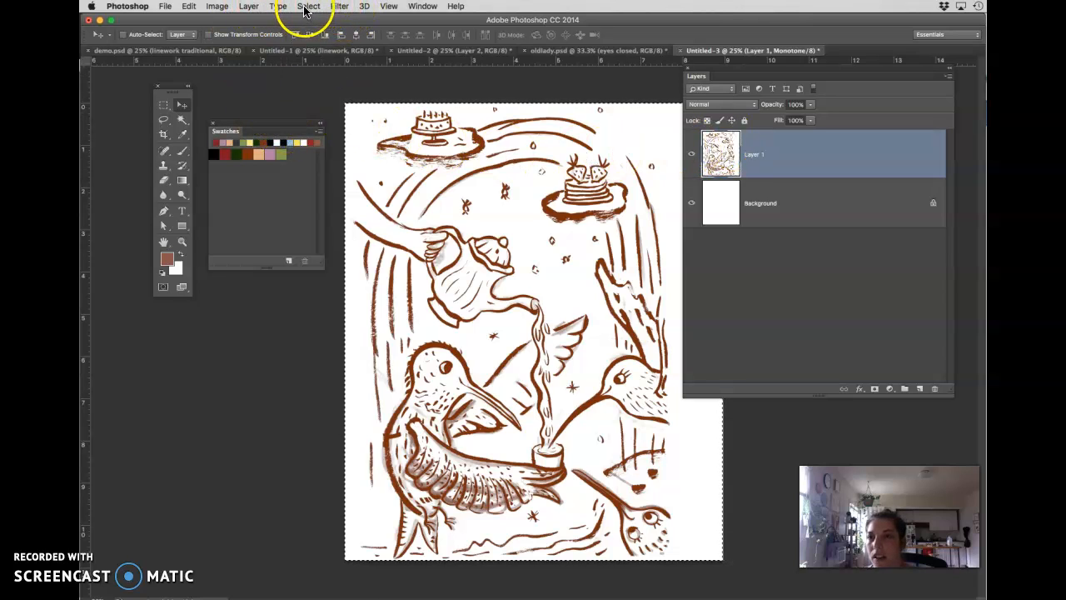
Step: Change the duotone's Ink 1 colour to the olive green swatch 869c48 and apply it to the line art
left_click(216, 6)
mouse_move(241, 22)
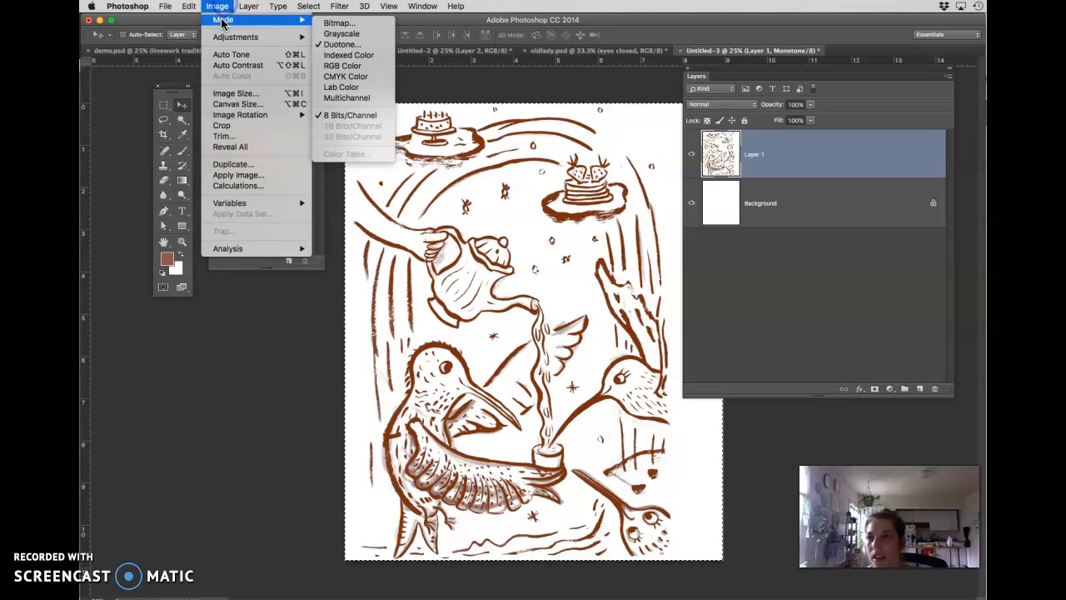
left_click(333, 42)
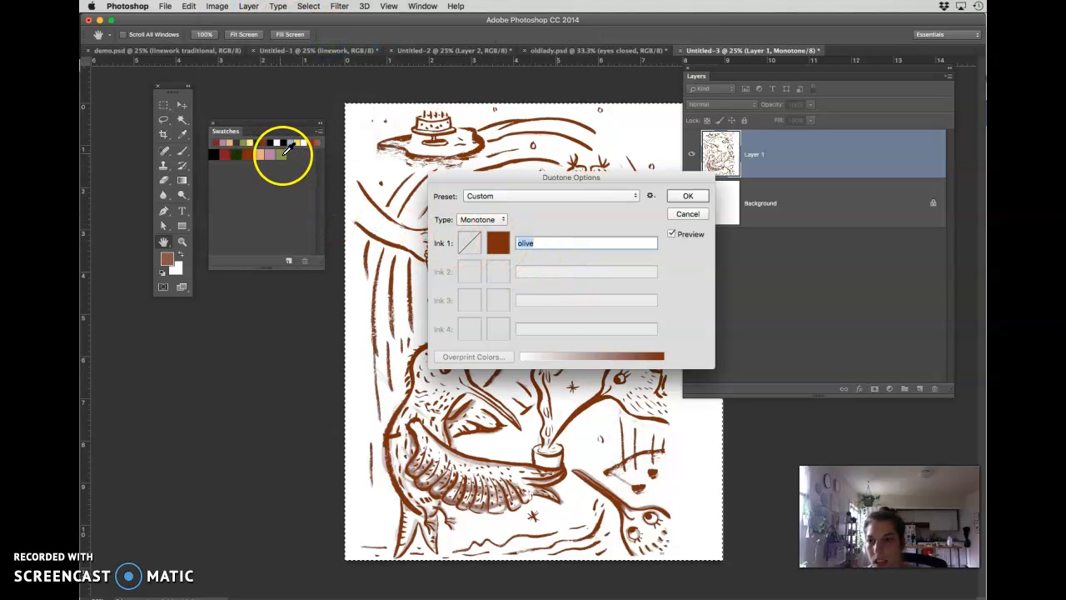
left_click(497, 242)
left_click(283, 154)
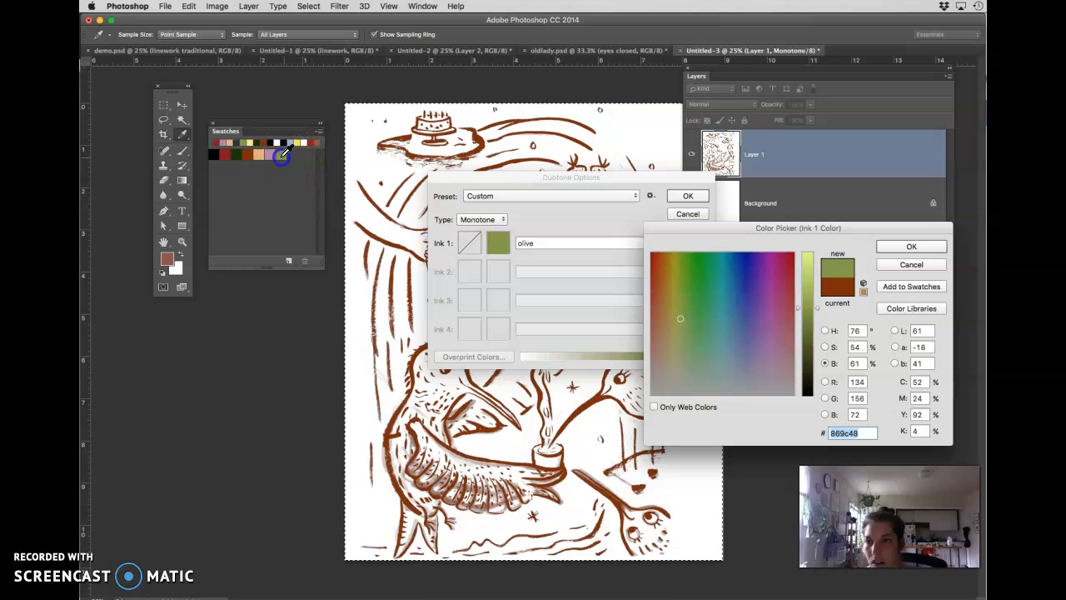
left_click(888, 246)
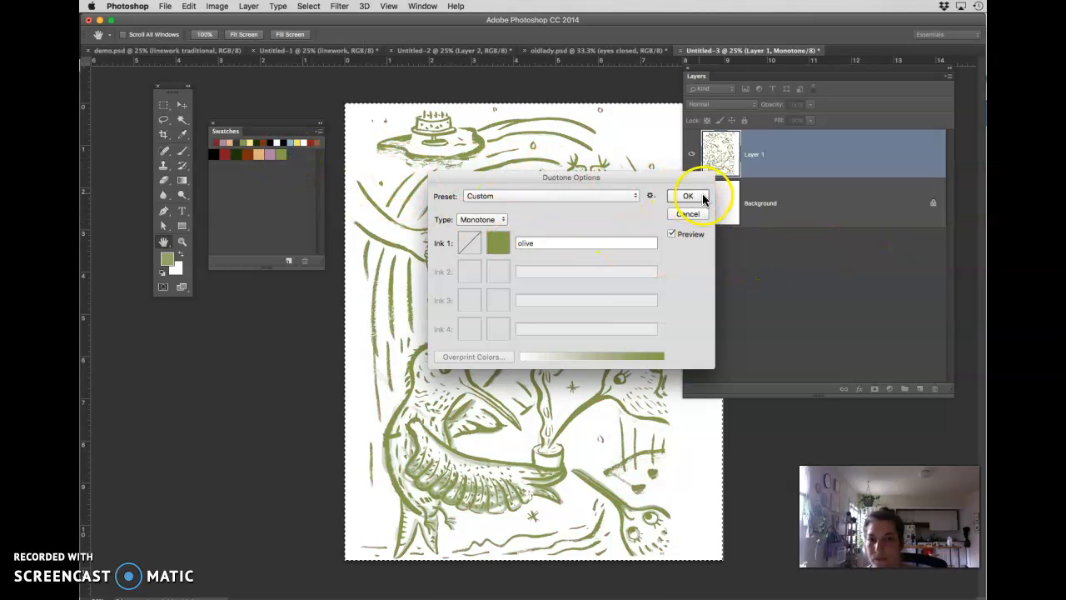
left_click(702, 198)
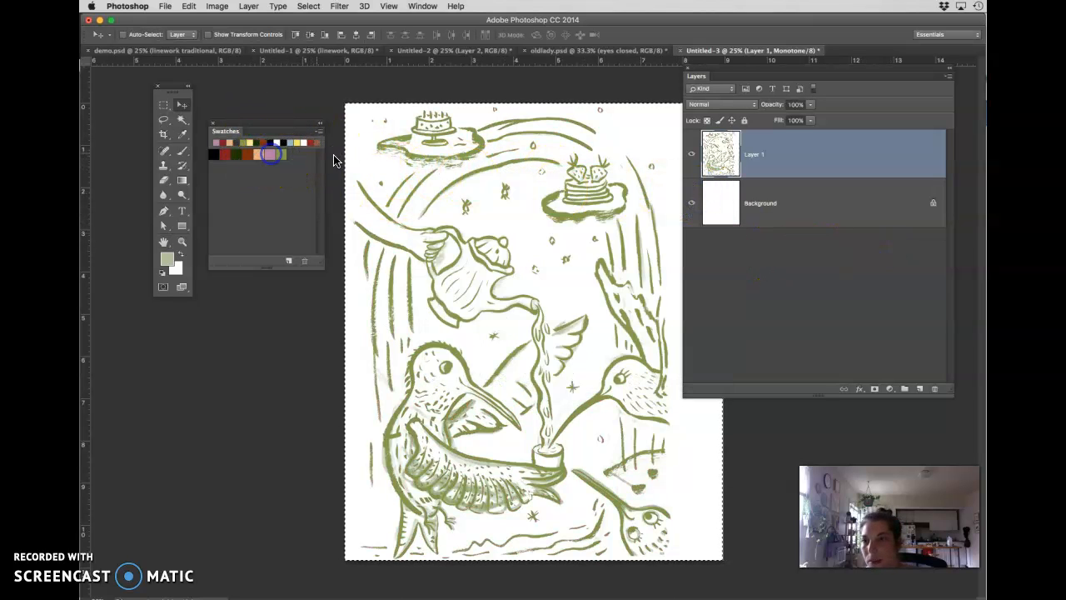
Step: Copy the olive green line art and paste it into Untitled-2 above Layer 2
key("super+c")
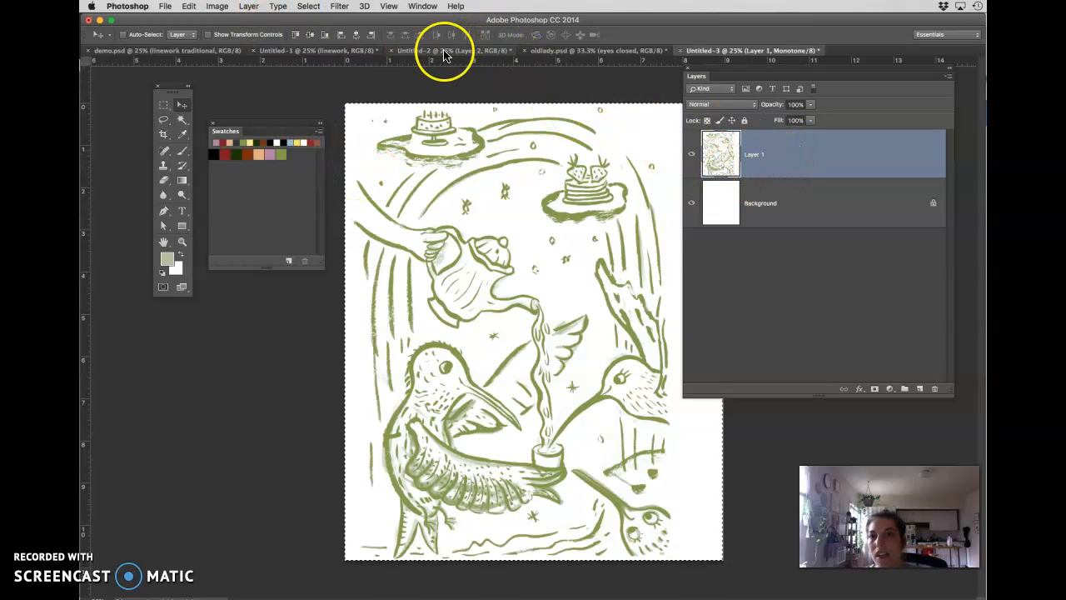
left_click(417, 53)
key("super+v")
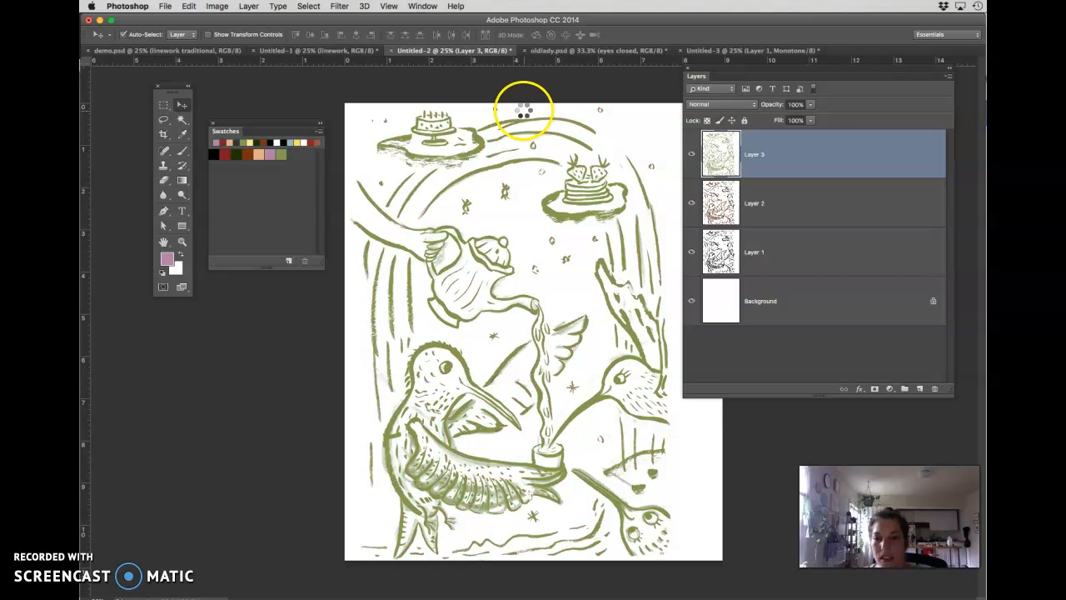
Step: Return to Untitled-3, reopen its duotone options and set the type to Quadtone
left_click(779, 50)
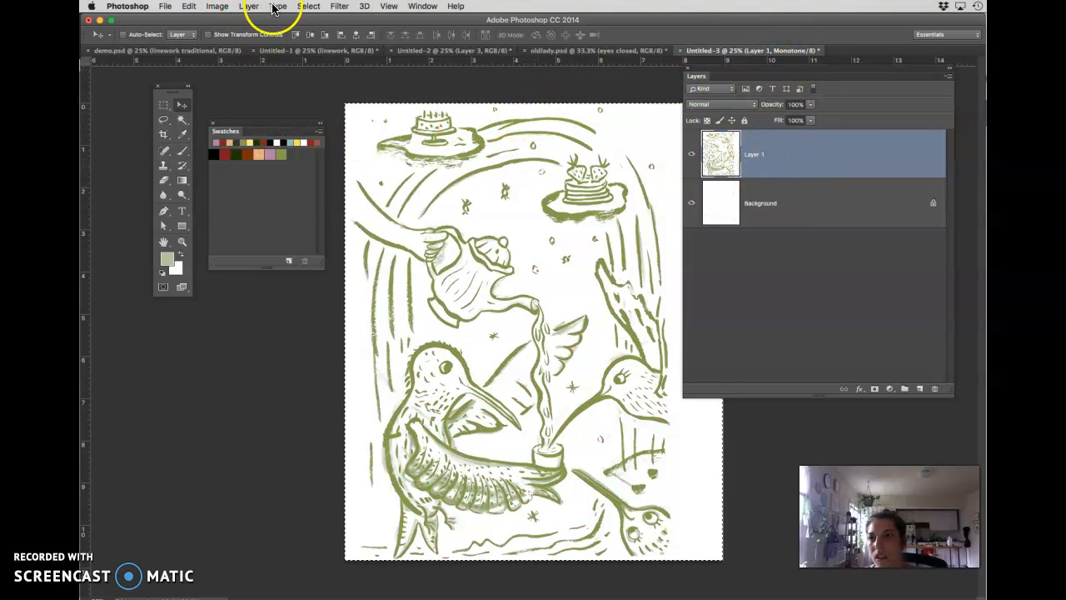
left_click(308, 7)
mouse_move(217, 7)
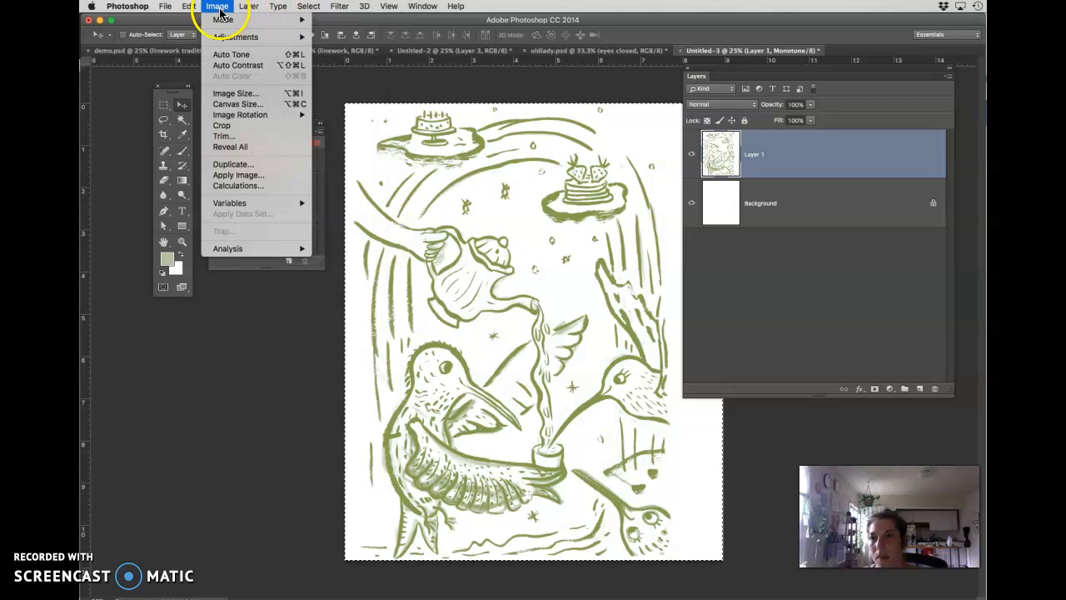
mouse_move(249, 19)
left_click(346, 46)
left_click(499, 243)
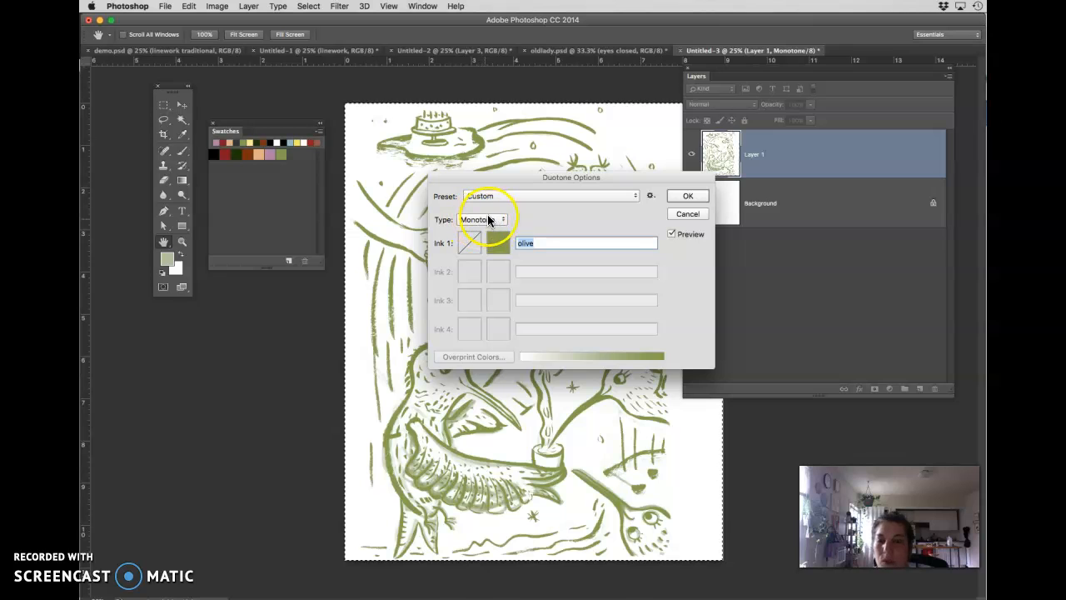
left_click(484, 221)
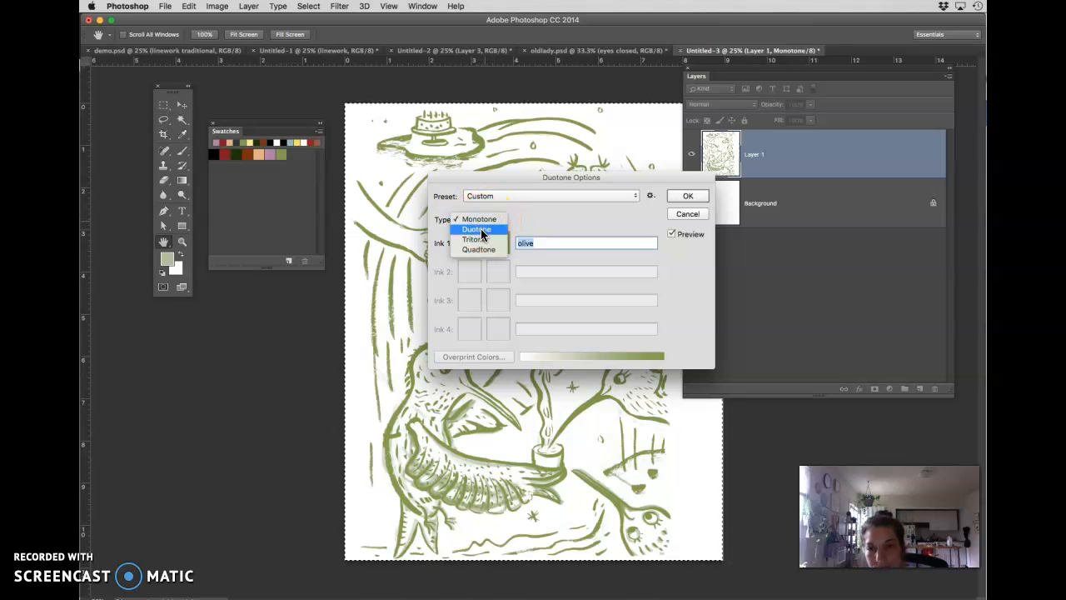
left_click(482, 229)
left_click(481, 220)
left_click(482, 239)
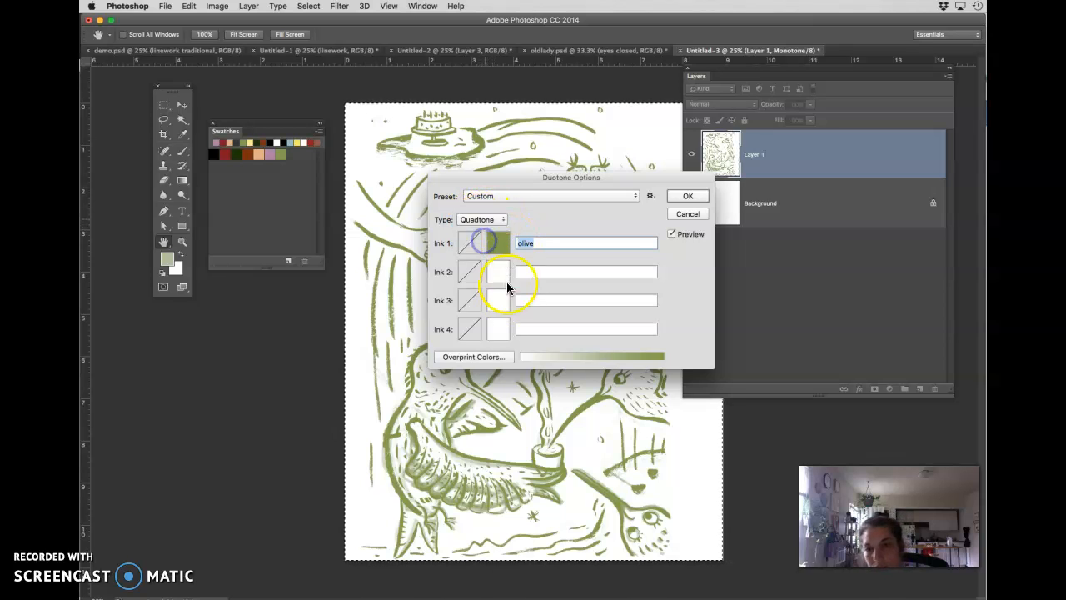
Step: Give the quadtone a yellow-orange Ink 2, a red ff3232 Ink 3 and a light blue Ink 4
left_click(498, 272)
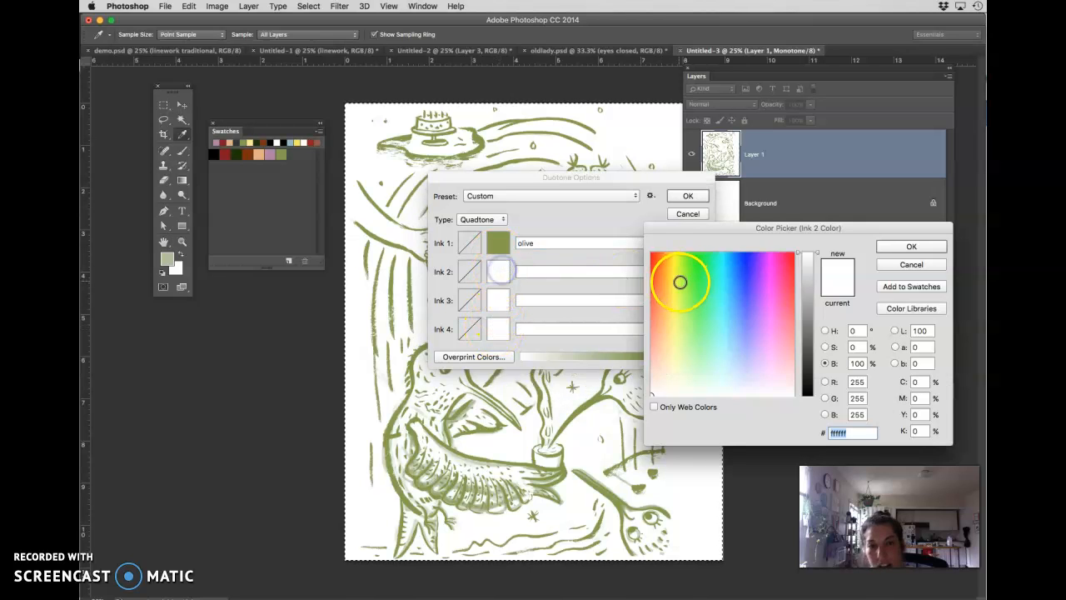
left_click(679, 282)
left_click(911, 246)
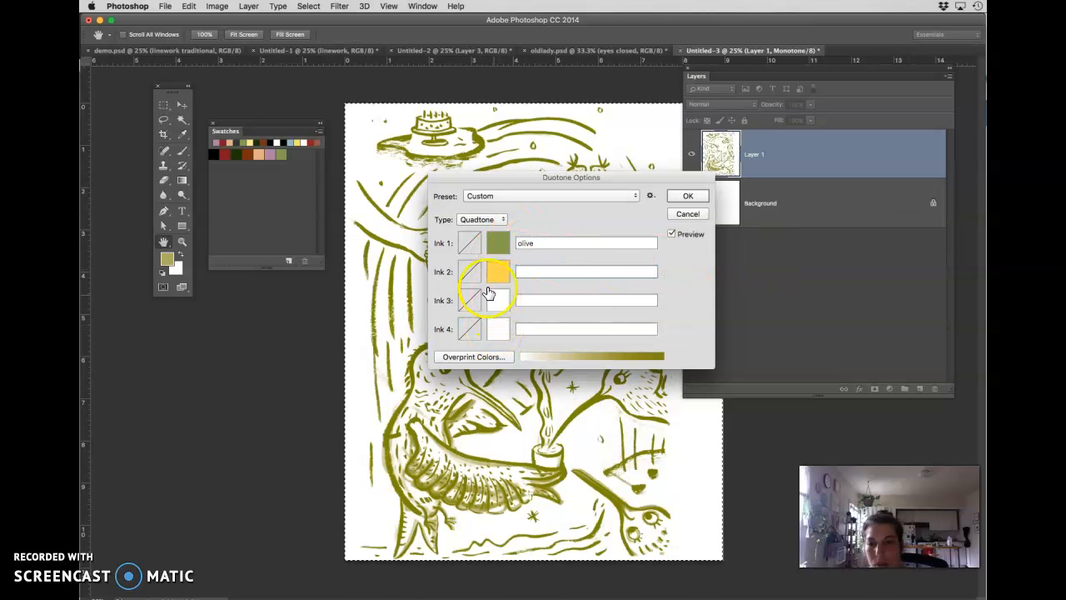
left_click_drag(486, 182, 751, 226)
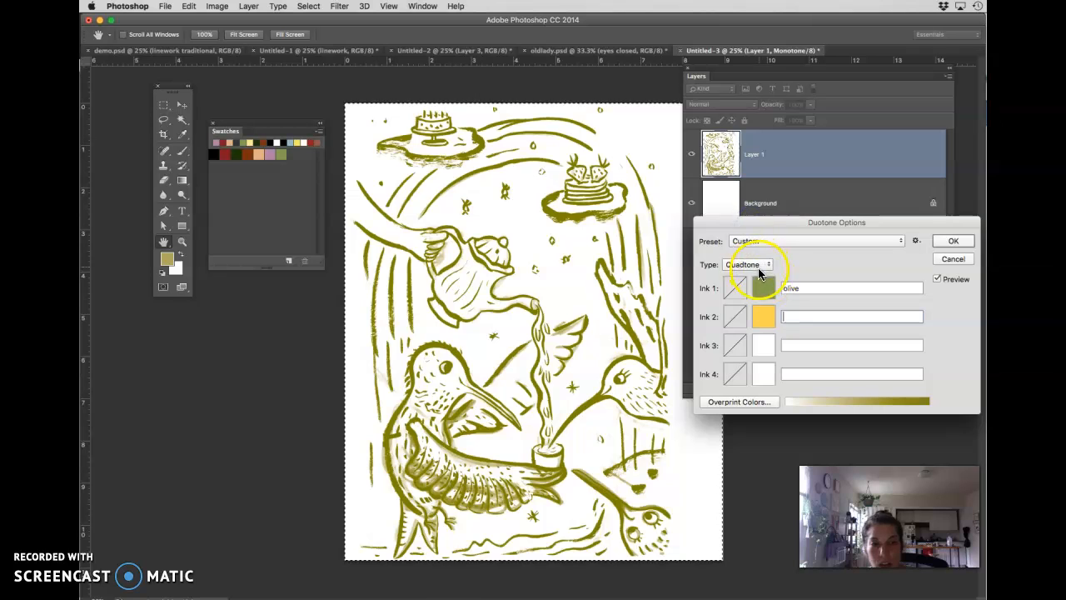
left_click(762, 345)
mouse_move(761, 345)
left_mouse_down()
mouse_move(766, 281)
mouse_move(797, 280)
left_mouse_up()
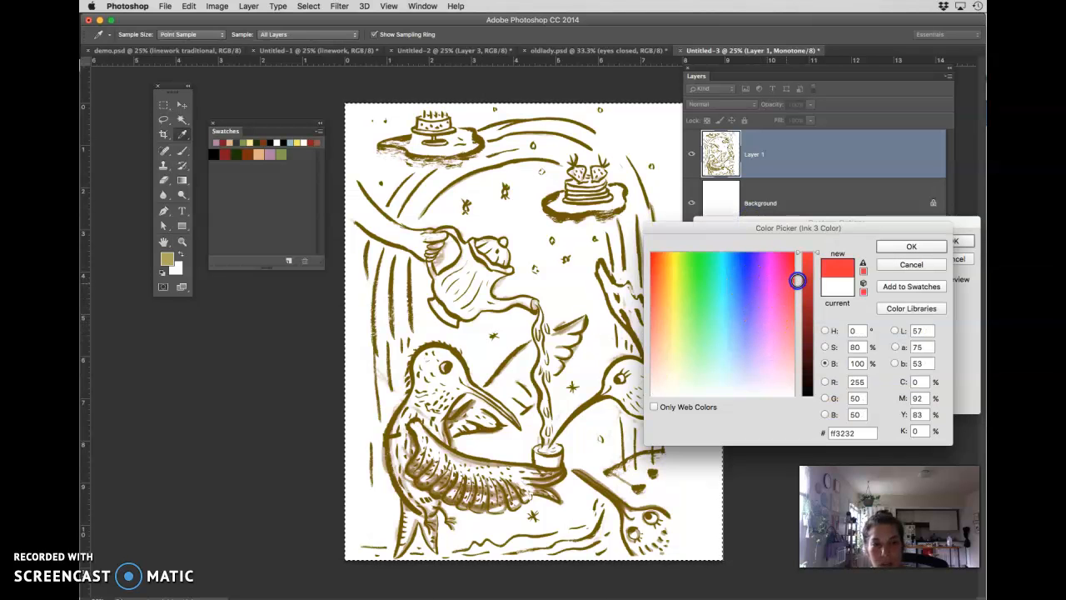
left_click(902, 250)
left_click(766, 374)
left_click(723, 323)
left_click(911, 246)
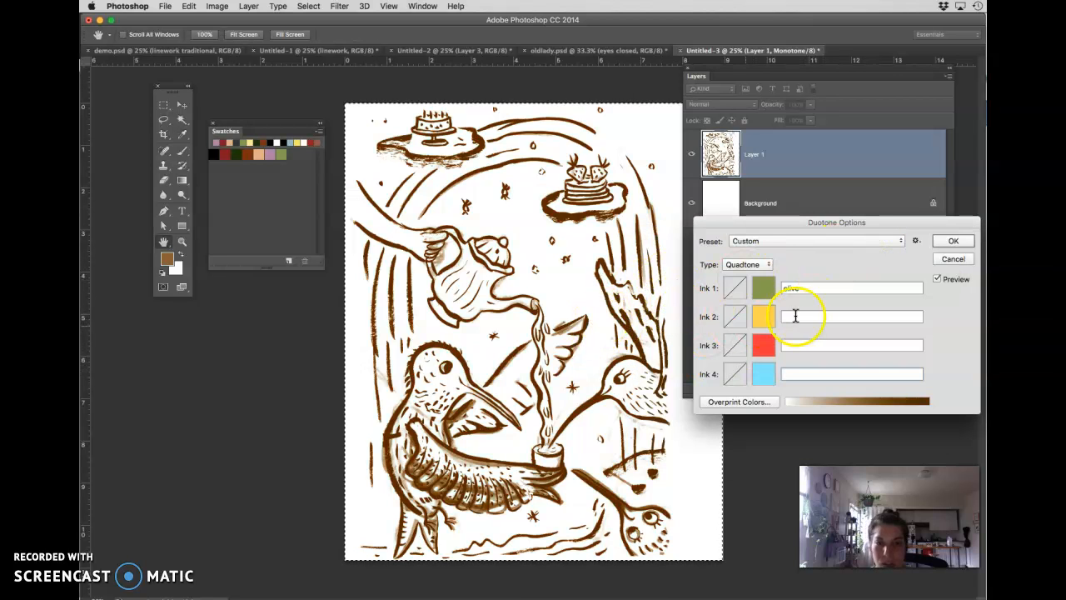
Step: Try the Duotone type, set it back to Monotone with the olive ink, and apply the options
left_click(758, 267)
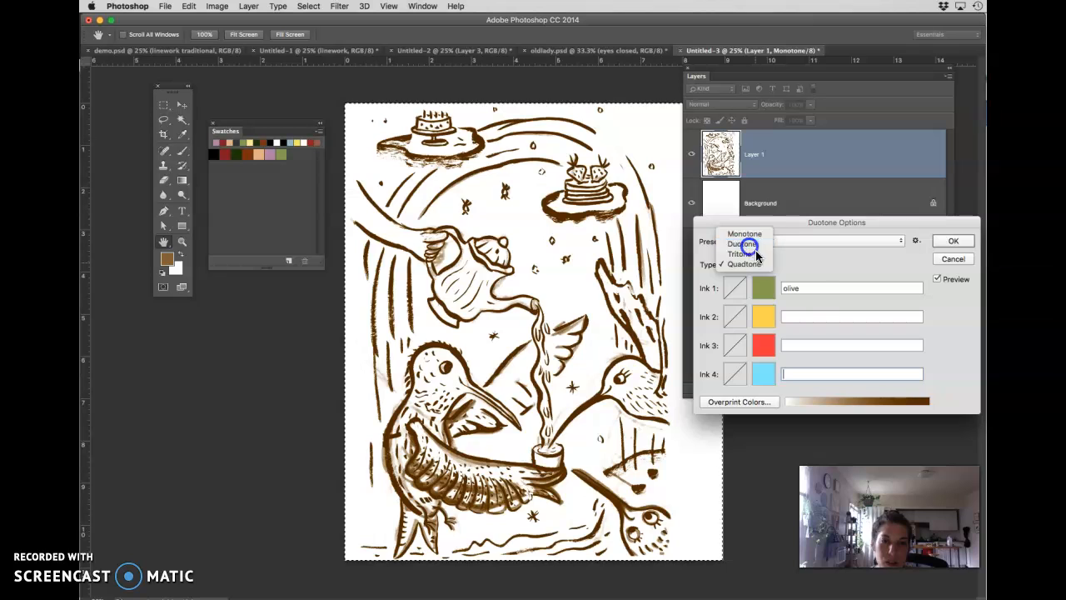
left_click(748, 244)
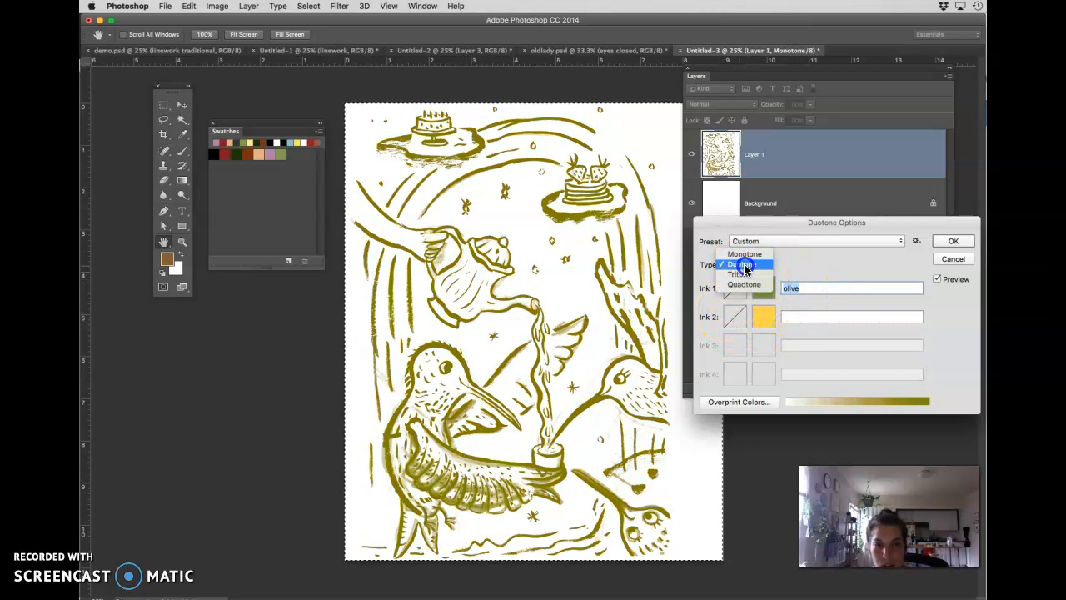
left_click(749, 254)
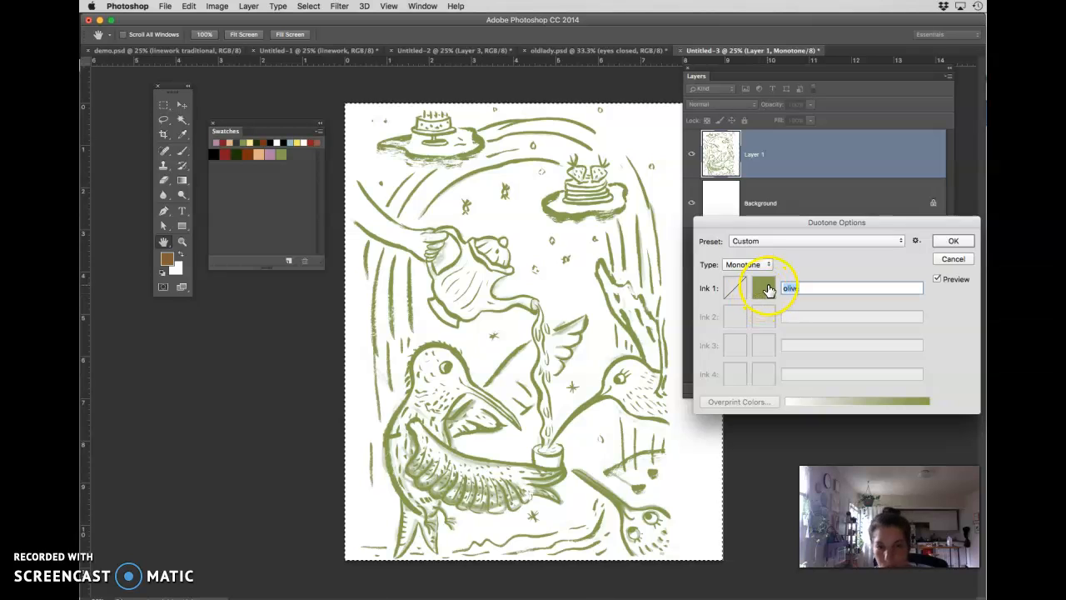
left_click(953, 242)
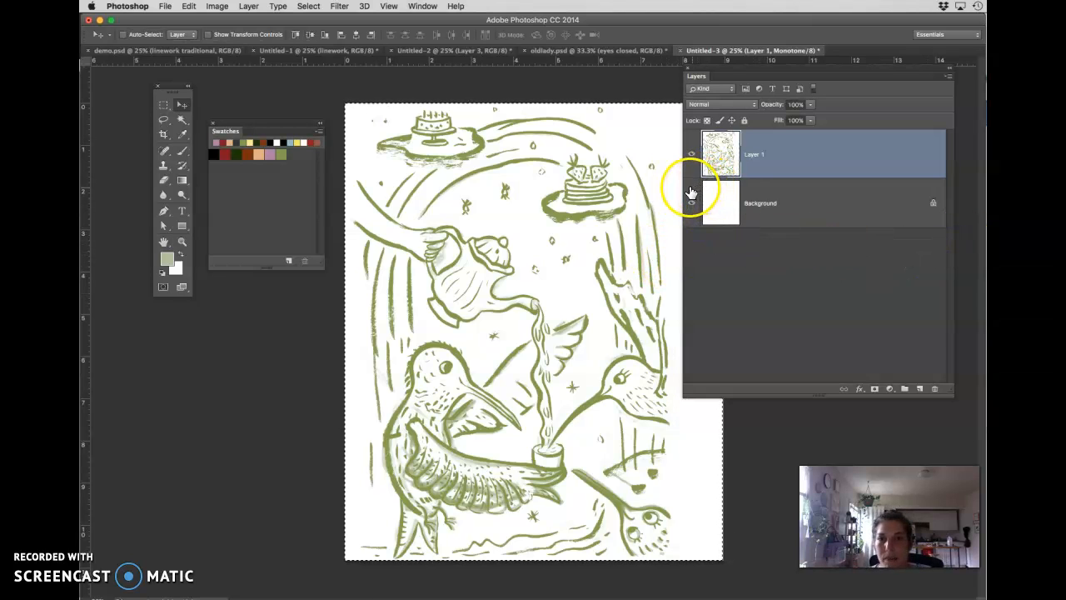
Step: Switch to Untitled-2 and toggle Layer 3's visibility to compare the green line art with the brown beneath
left_click(414, 52)
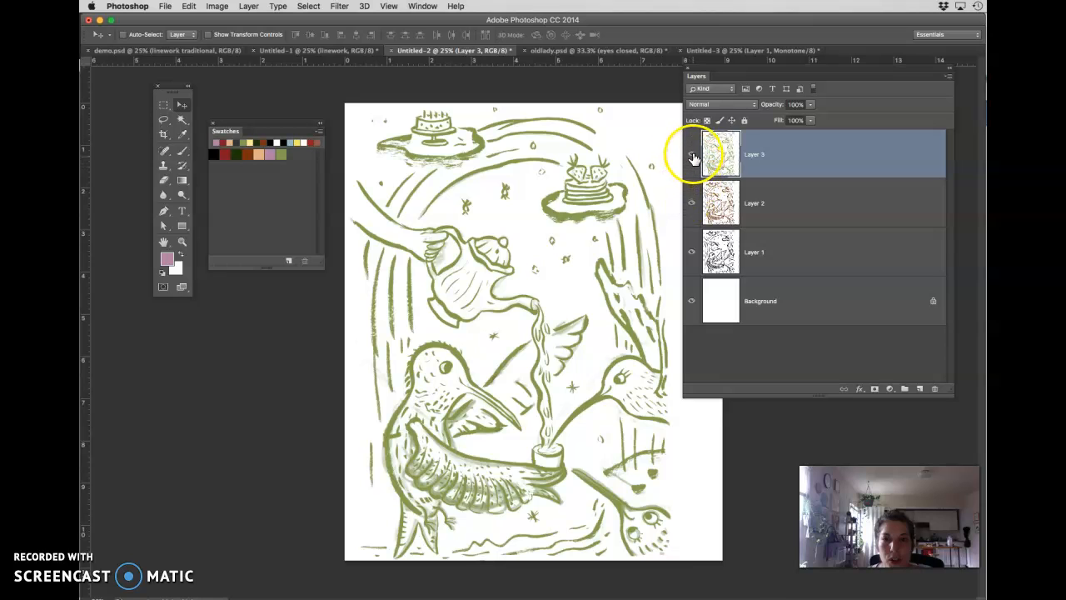
left_click(691, 158)
left_click(691, 158)
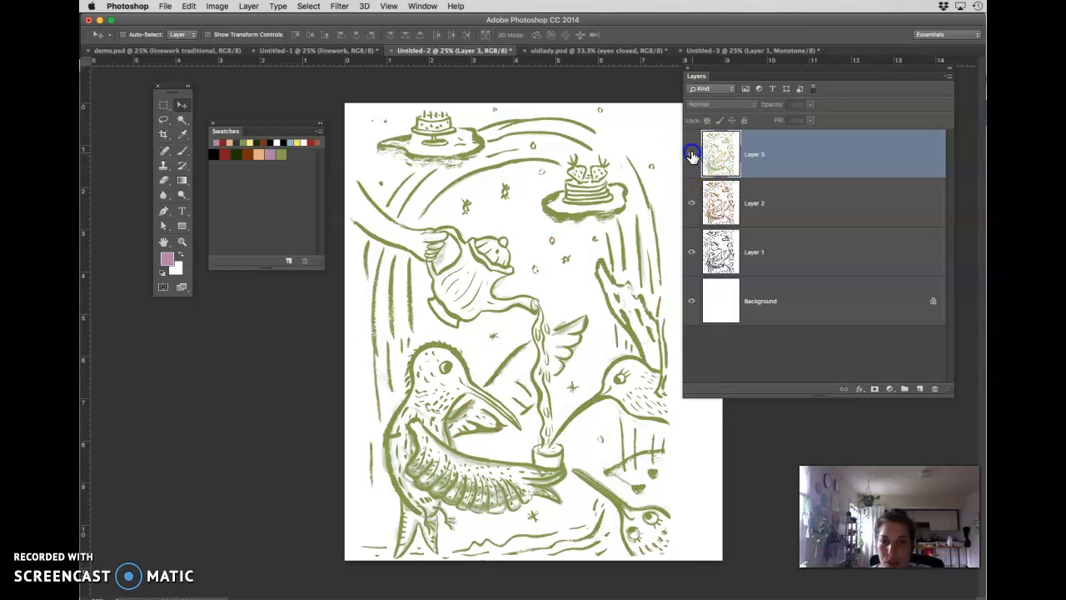
left_click(691, 157)
left_click(691, 158)
left_click(691, 157)
left_click(691, 158)
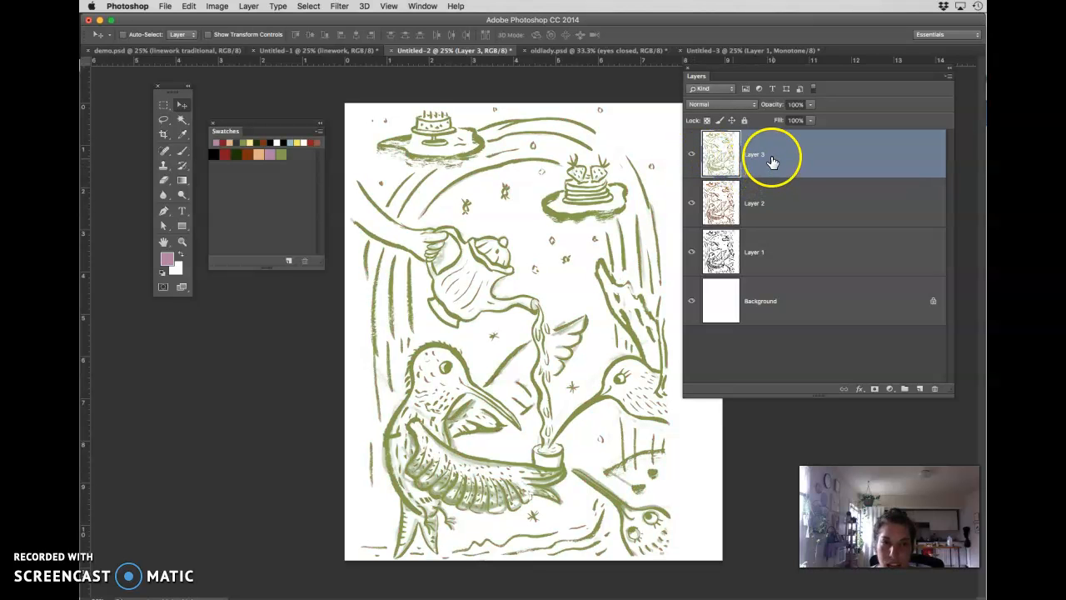
Step: Enlarge the Eraser brush to 400 and rename Layer 3 as green line
key("e")
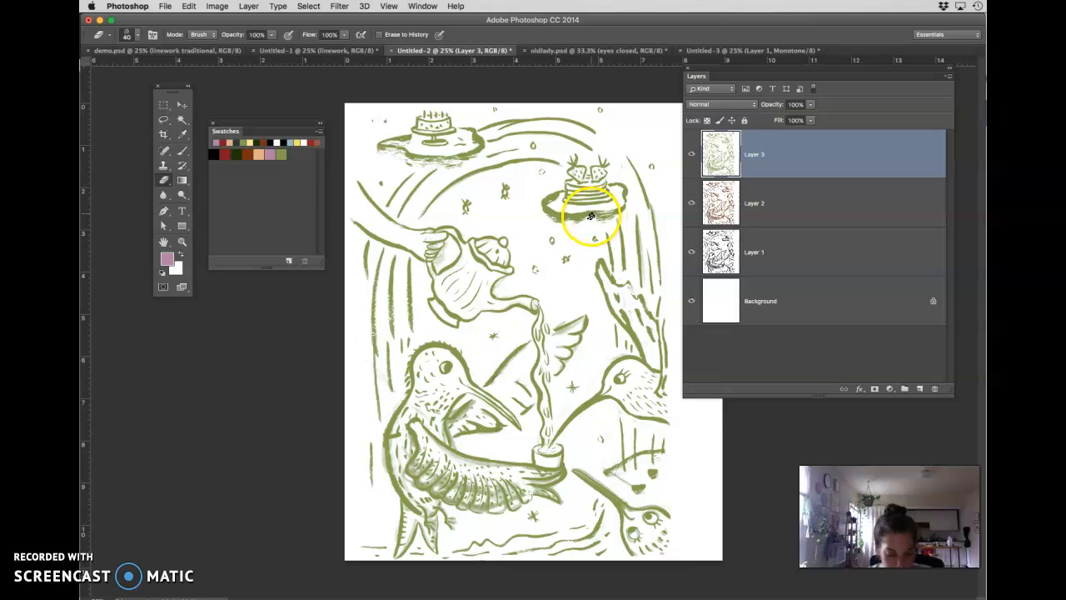
key("bracketright")
key("bracketright")
key("bracketright")
key("bracketright")
key("bracketright")
key("bracketright")
left_click_drag(590, 225, 614, 231)
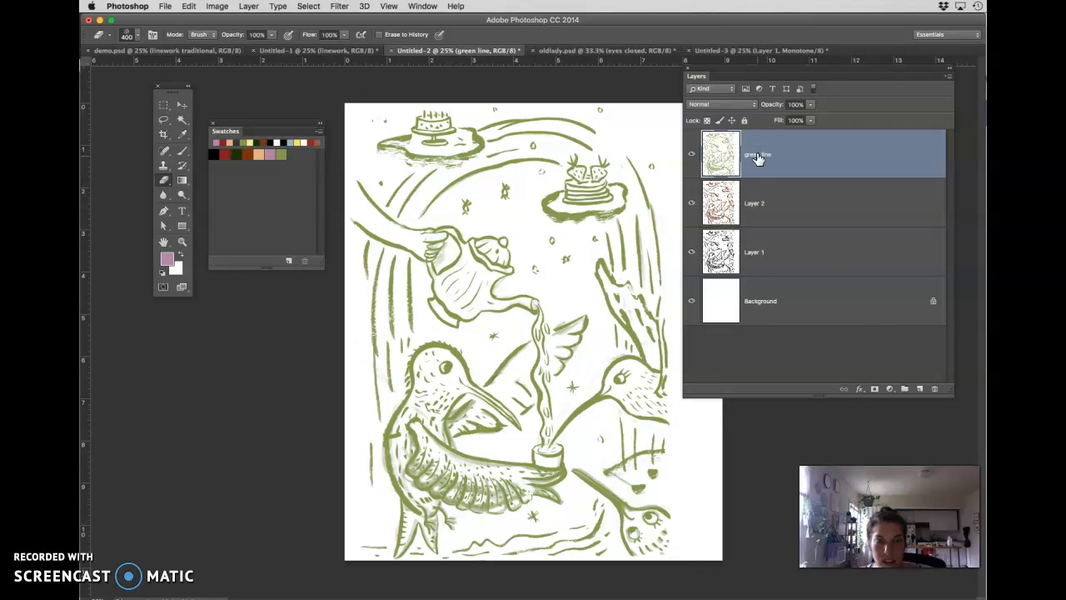
Step: Rename Layer 2 as brown line and Layer 1 as black line
double_click(755, 203)
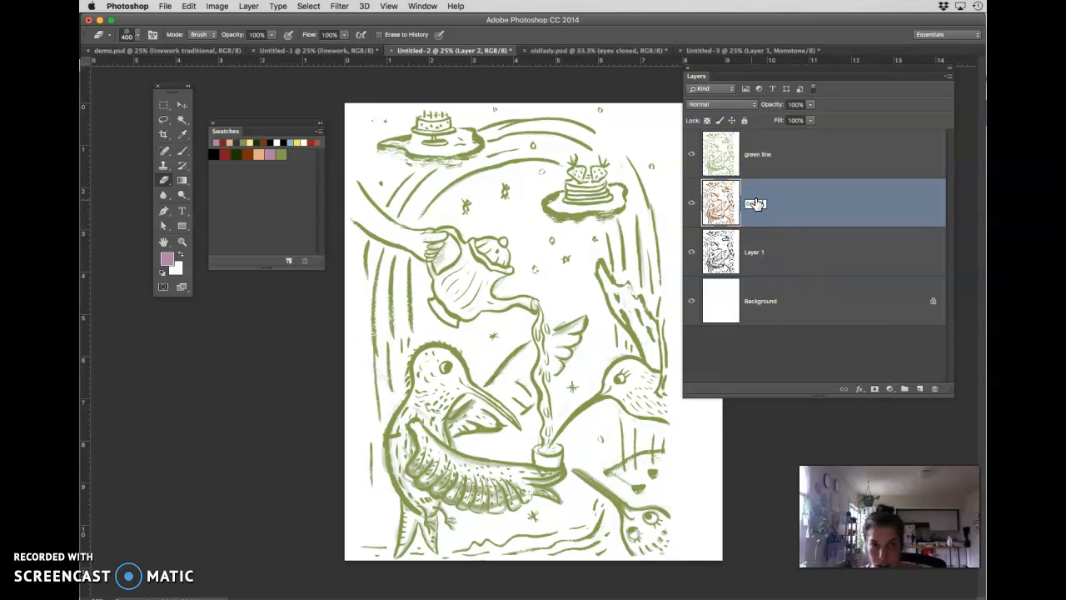
type("brown line")
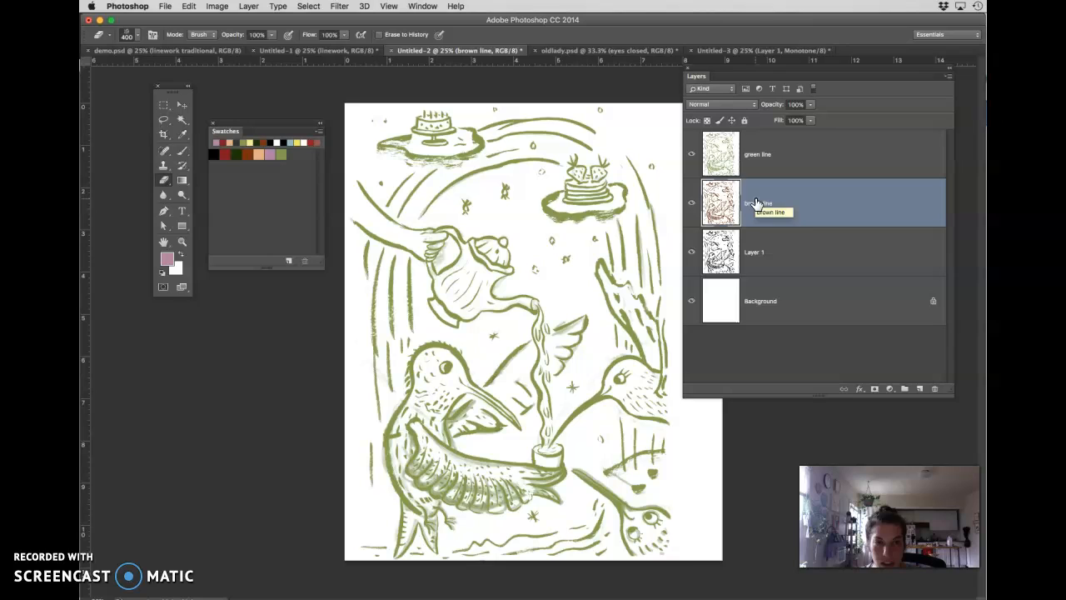
double_click(755, 251)
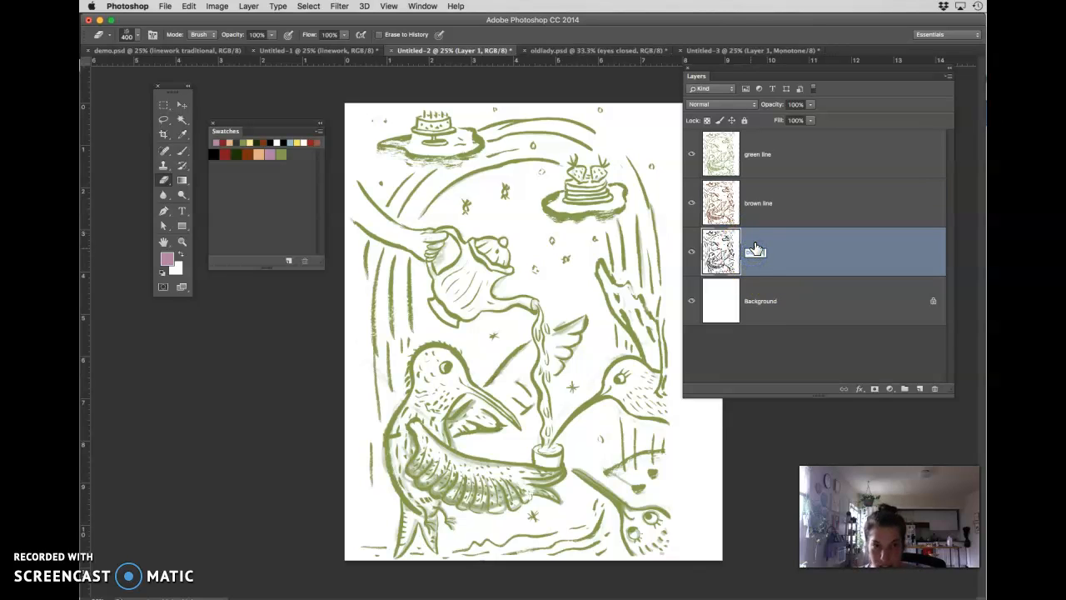
type("black line")
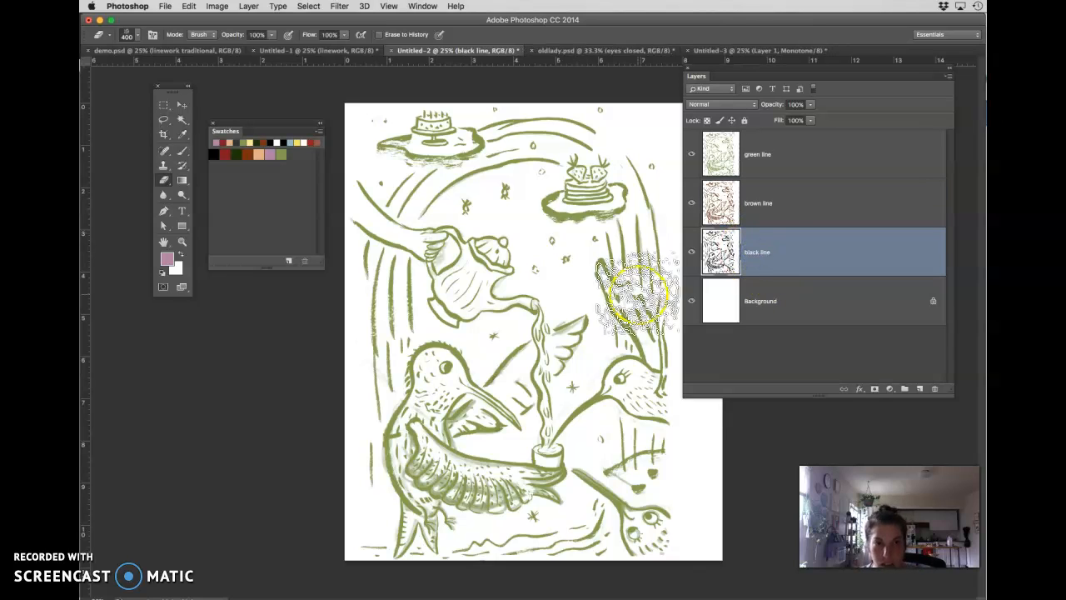
Step: Erase the birds, arm, arcs and tree from the green line layer, reducing the Eraser to 90 for detail around the wing
left_click(786, 164)
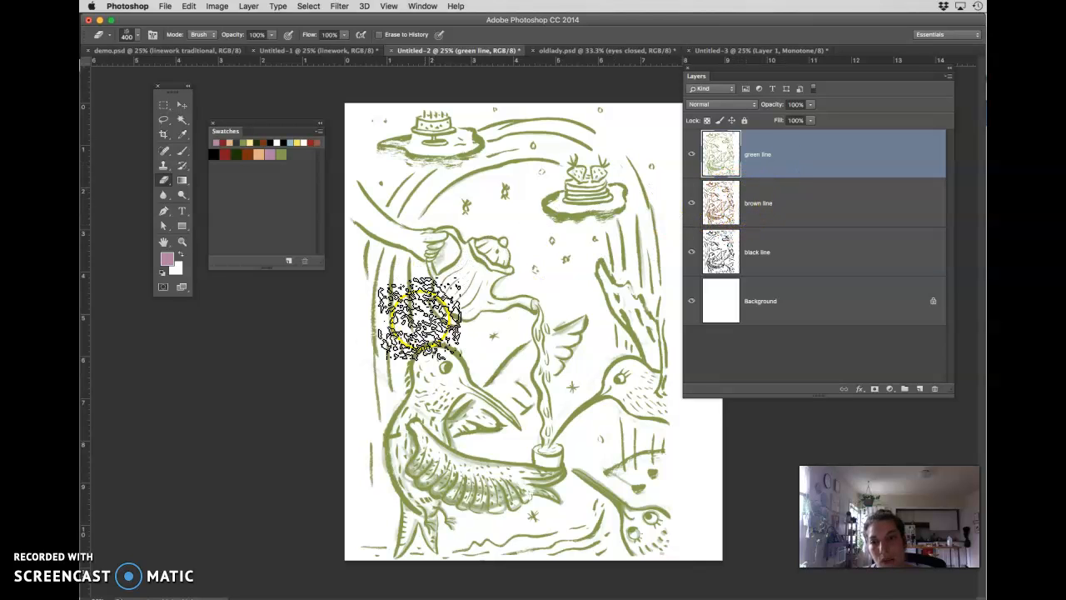
mouse_move(360, 291)
left_mouse_down()
mouse_move(382, 331)
mouse_move(387, 412)
mouse_move(385, 404)
mouse_move(430, 508)
mouse_move(434, 389)
mouse_move(478, 414)
mouse_move(493, 470)
mouse_move(435, 379)
mouse_move(380, 334)
mouse_move(378, 198)
mouse_move(387, 188)
mouse_move(410, 241)
mouse_move(365, 176)
mouse_move(398, 174)
mouse_move(446, 210)
mouse_move(534, 152)
mouse_move(522, 147)
mouse_move(588, 116)
mouse_move(618, 308)
mouse_move(644, 298)
mouse_move(650, 168)
mouse_move(683, 271)
mouse_move(634, 334)
mouse_move(634, 381)
mouse_move(585, 425)
mouse_move(628, 466)
mouse_move(618, 477)
mouse_move(660, 452)
mouse_move(567, 571)
mouse_move(479, 553)
mouse_move(542, 547)
mouse_move(485, 366)
left_mouse_up()
key("bracketleft")
key("bracketleft")
key("bracketleft")
key("bracketleft")
key("bracketleft")
key("bracketleft")
key("bracketleft")
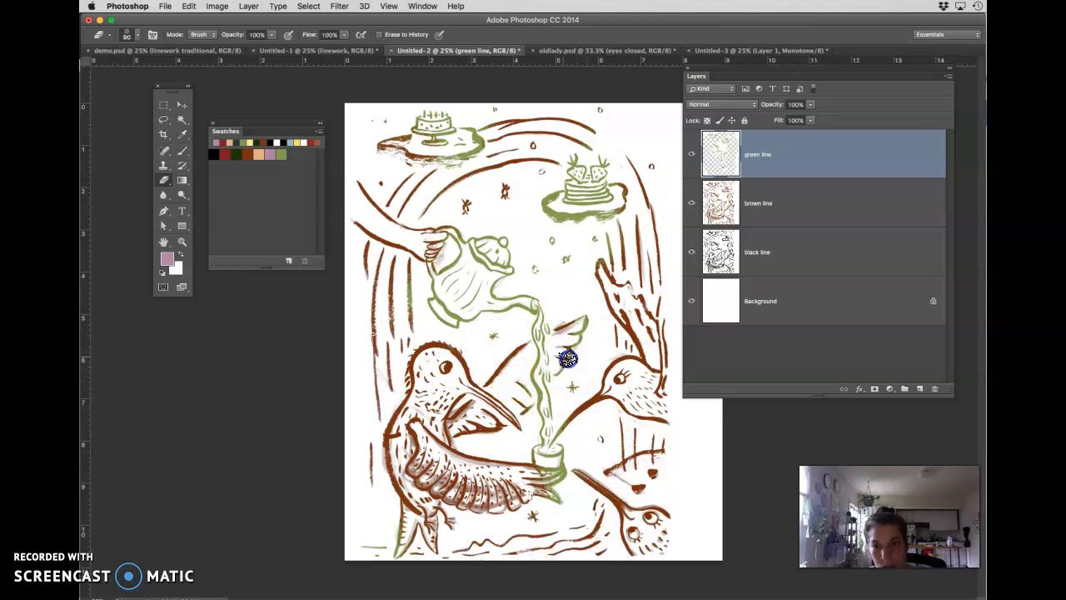
Step: Erase the birds' eyes from the brown line layer to expose the black line art, and reselect the green line layer
left_click(775, 204)
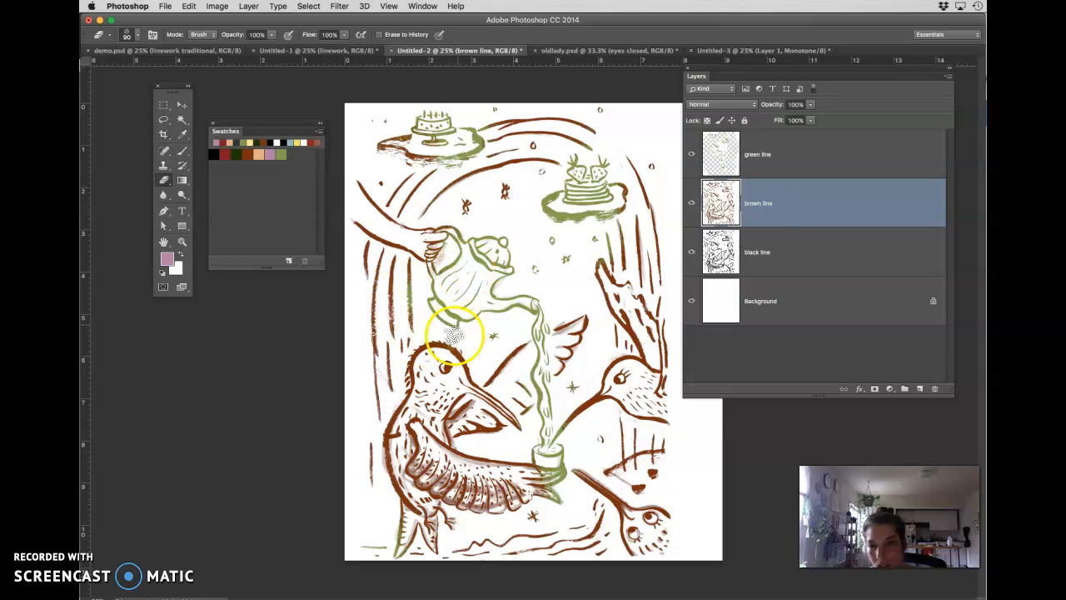
mouse_move(462, 331)
left_mouse_down()
mouse_move(453, 320)
mouse_move(445, 374)
left_mouse_up()
left_click_drag(628, 377, 623, 375)
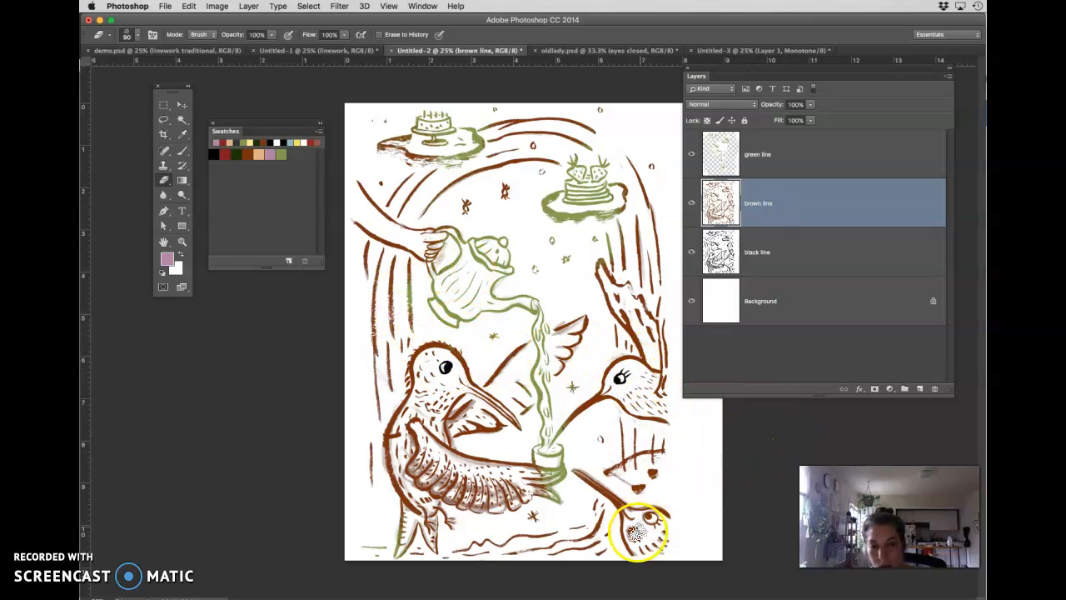
left_click_drag(564, 440, 528, 454)
left_click(797, 161)
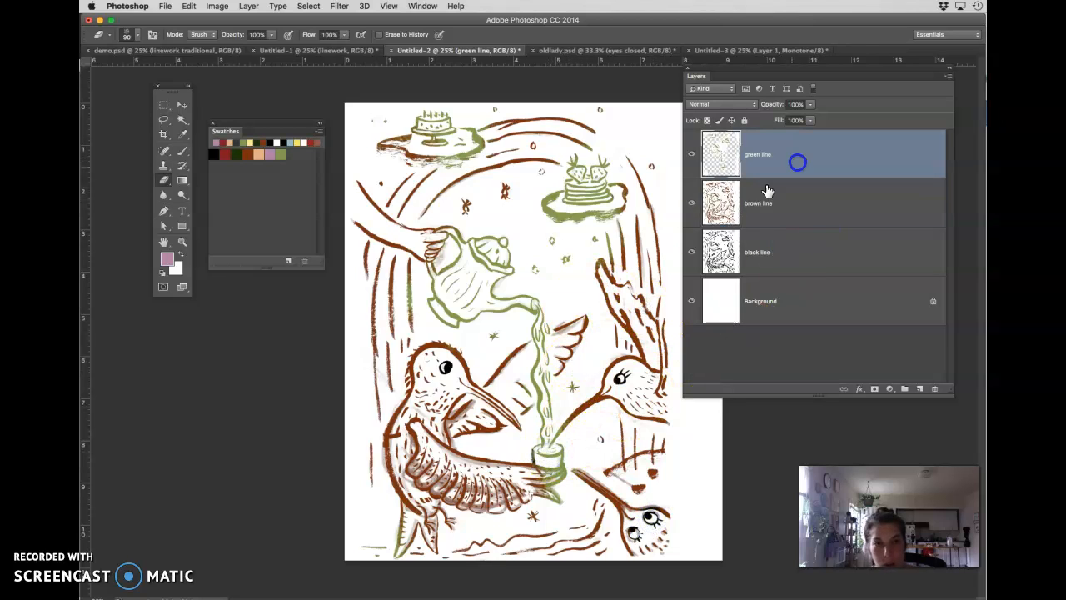
Step: Erase the cup below the teapot's stream down to the black line art
left_click(576, 450)
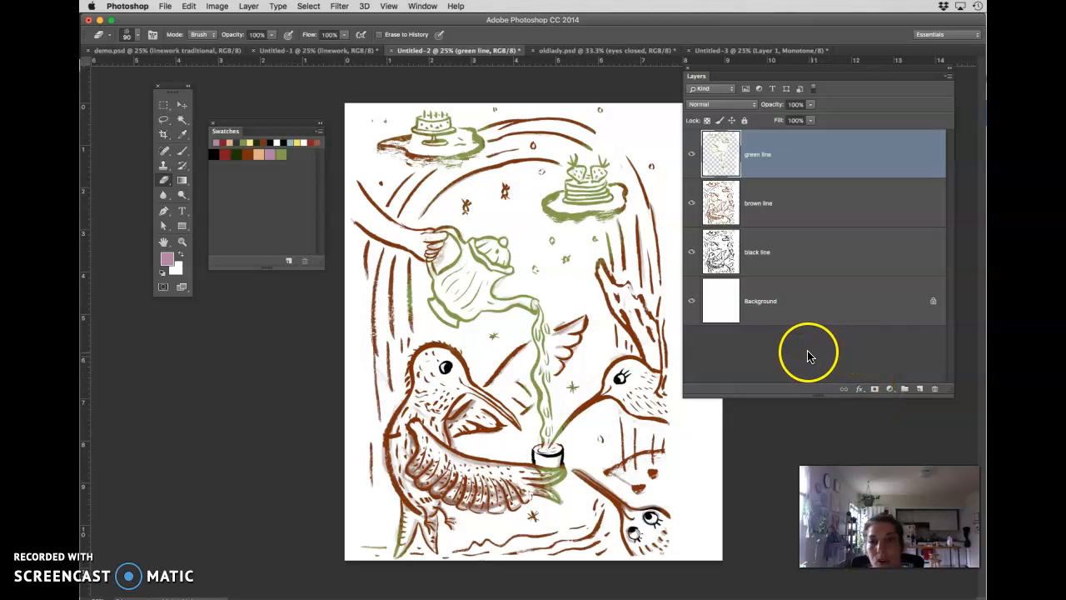
Step: Switch to oldlady.psd and convert it to Grayscale, discarding the color information
left_click(556, 51)
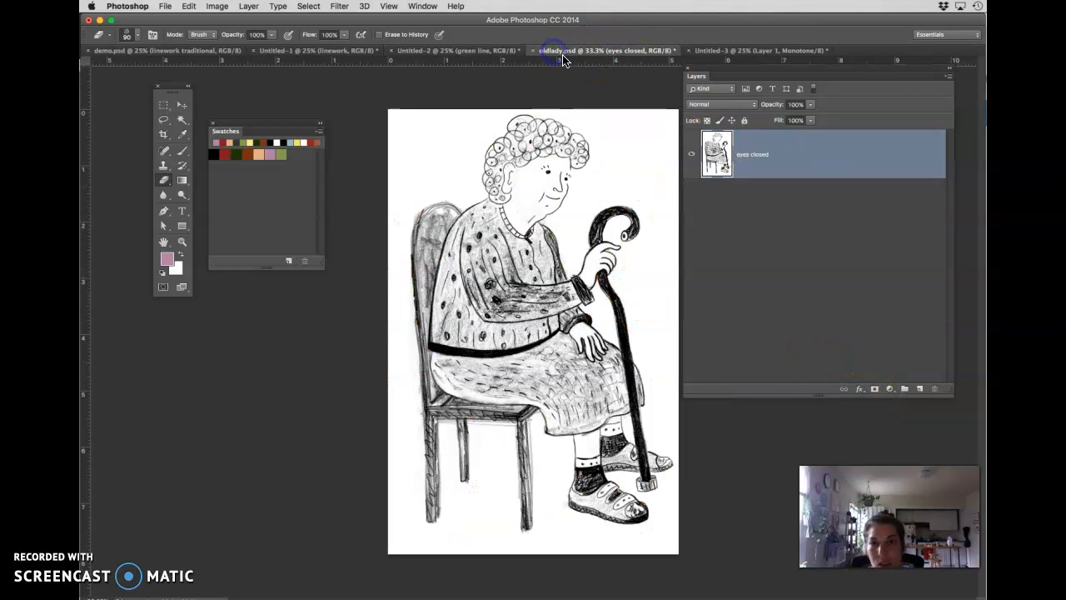
key("v")
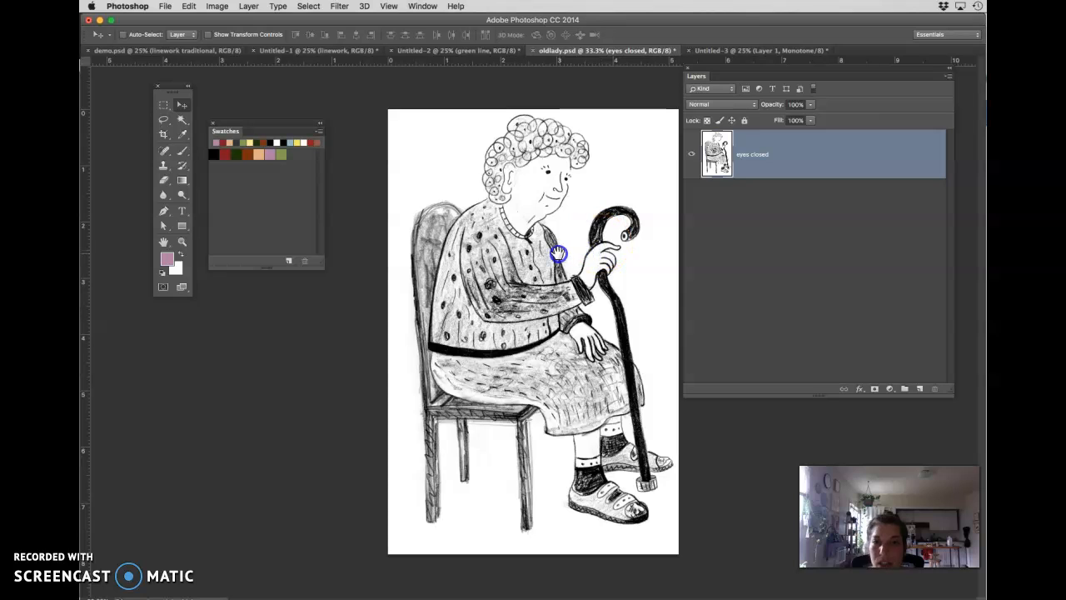
left_click(247, 6)
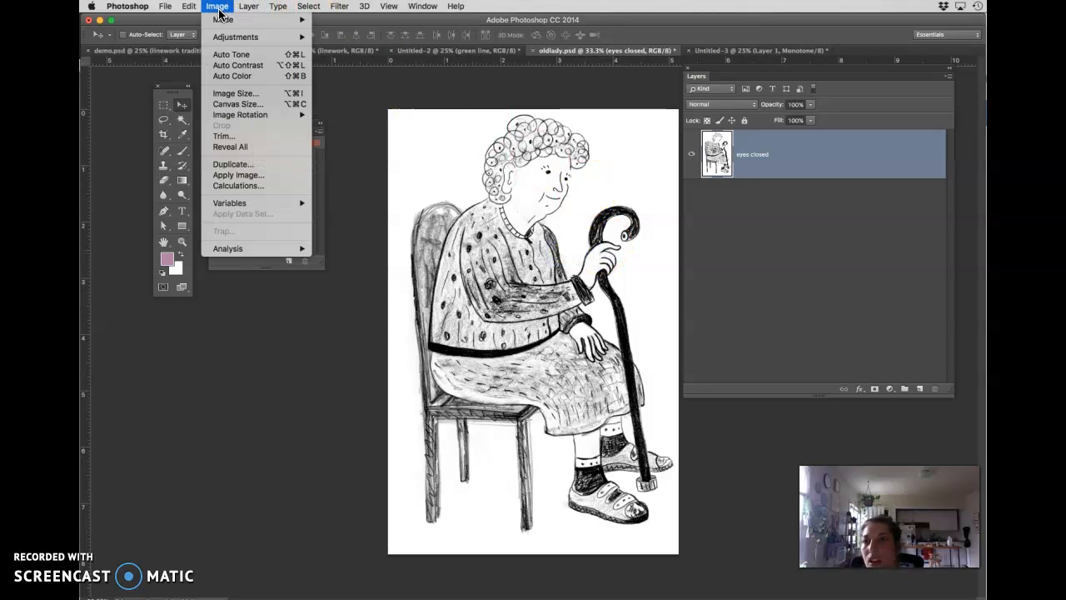
left_click(237, 21)
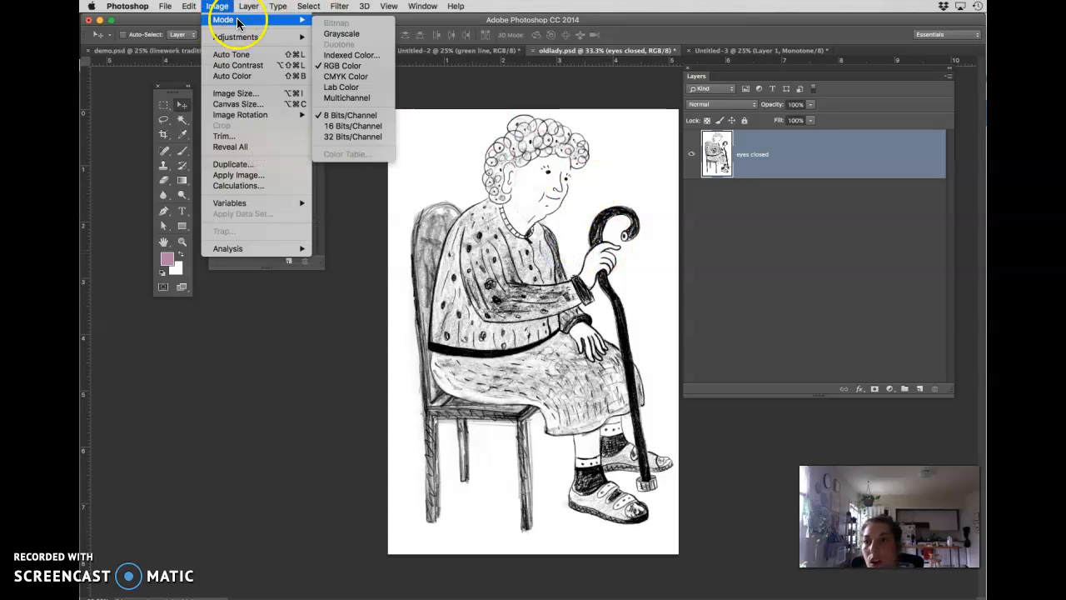
left_click(338, 37)
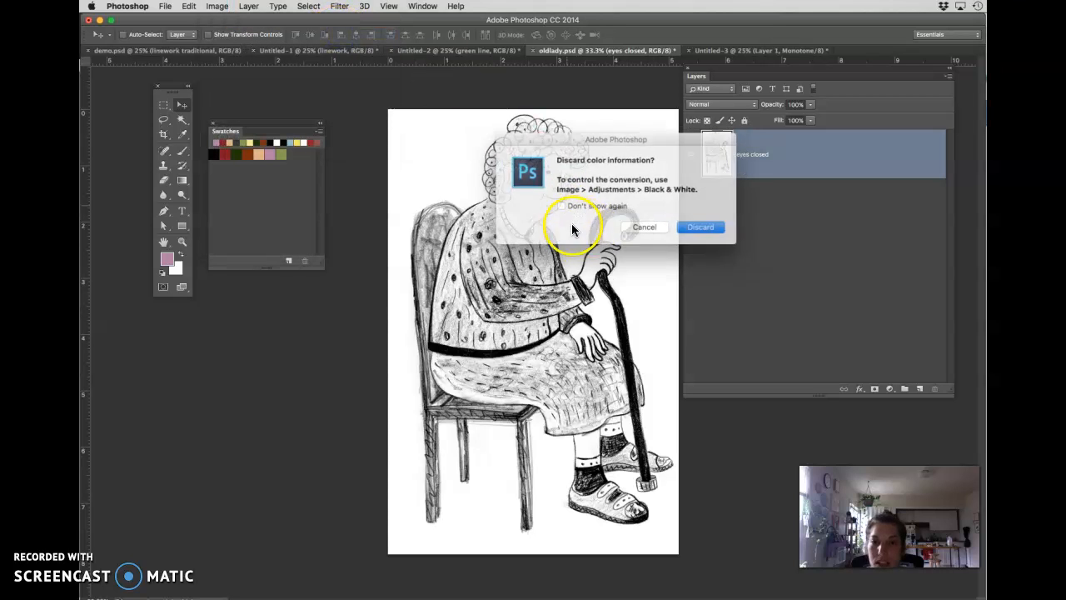
left_click(676, 227)
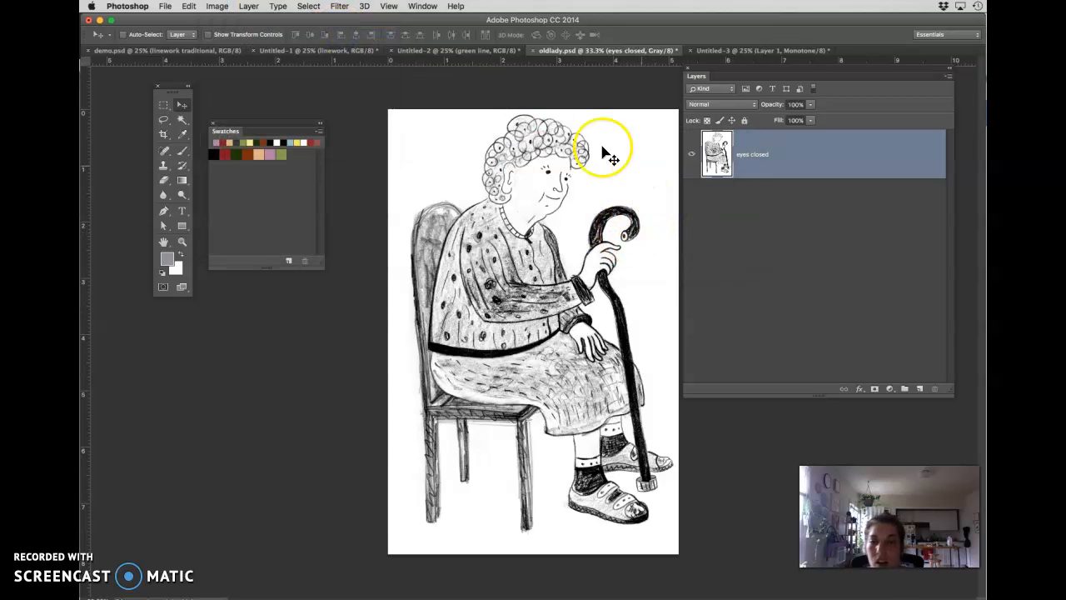
Step: Convert the old lady drawing to a Monotone duotone and open its Ink 1 color for editing
left_click(216, 7)
mouse_move(226, 23)
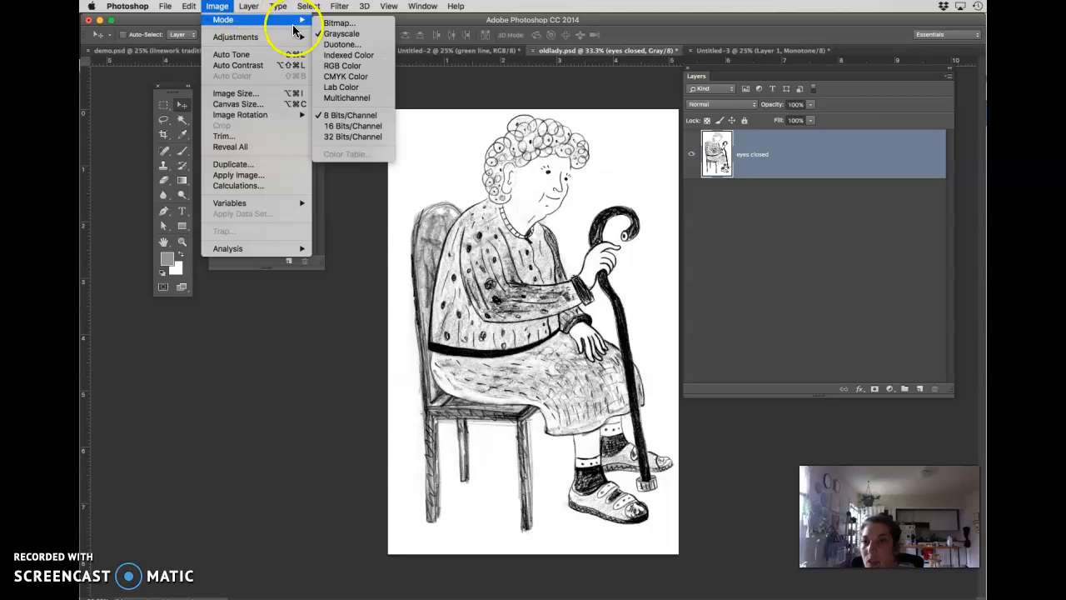
left_click(337, 44)
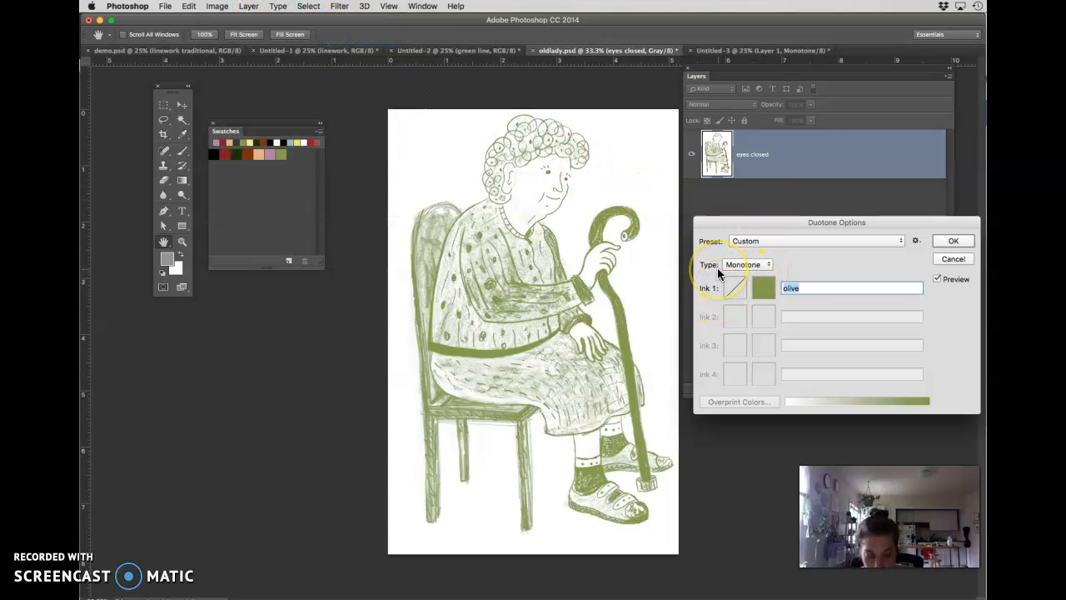
key("super+plus")
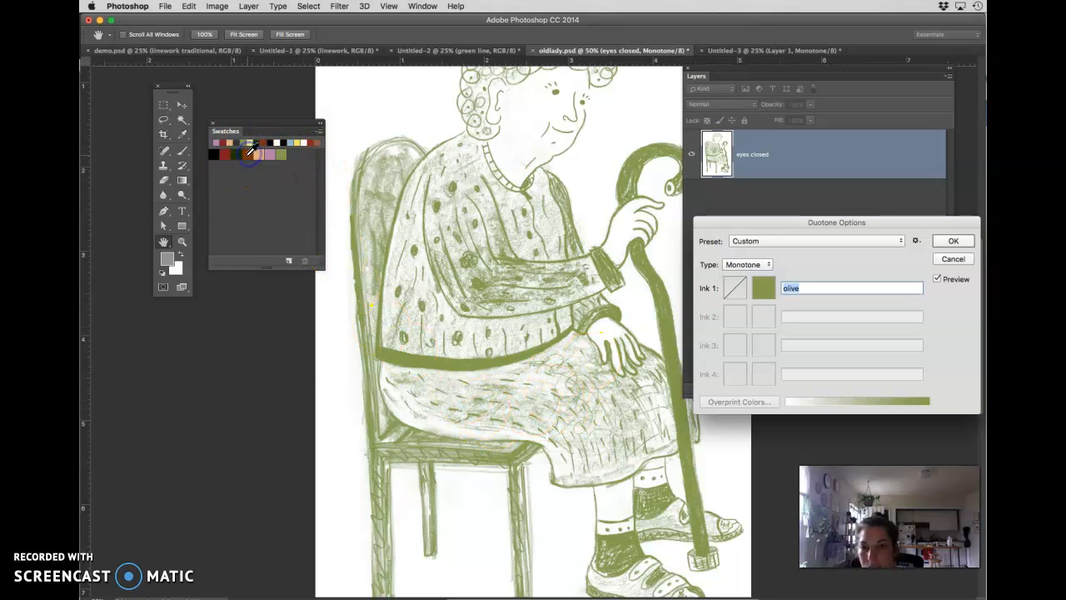
double_click(763, 289)
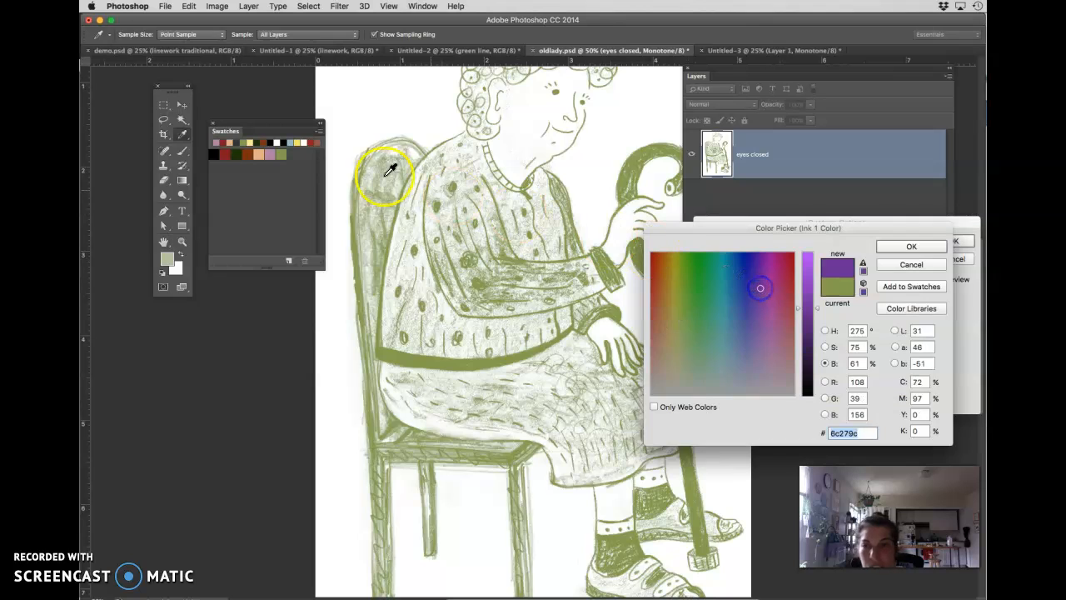
Step: Try brown, brighter orange, teal and blue as the Ink 1 color of the old lady drawing
left_click(249, 155)
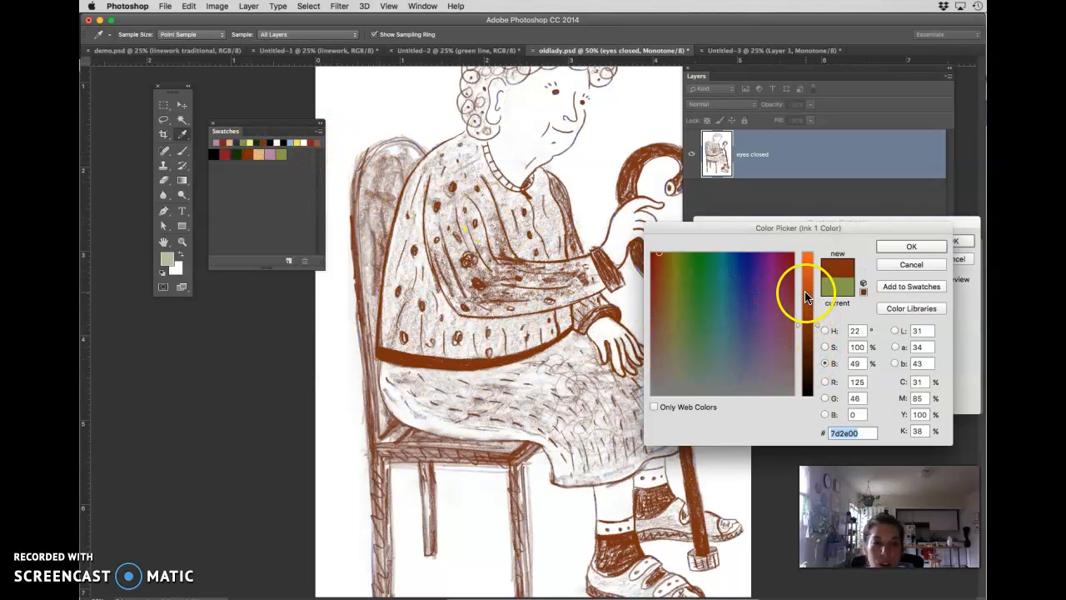
left_click_drag(805, 297, 806, 279)
left_click(805, 315)
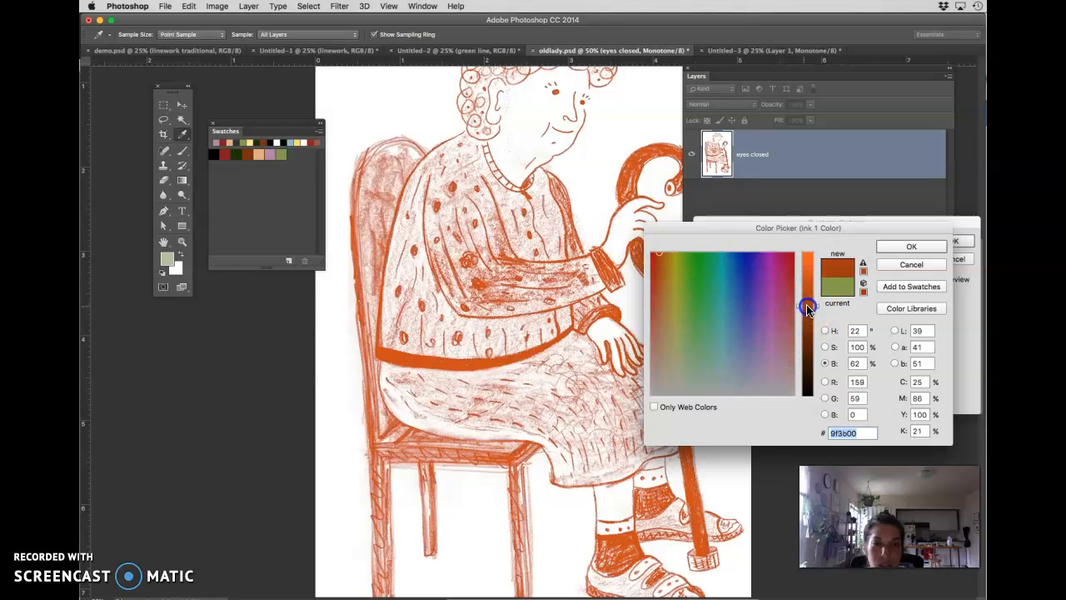
left_click(806, 285)
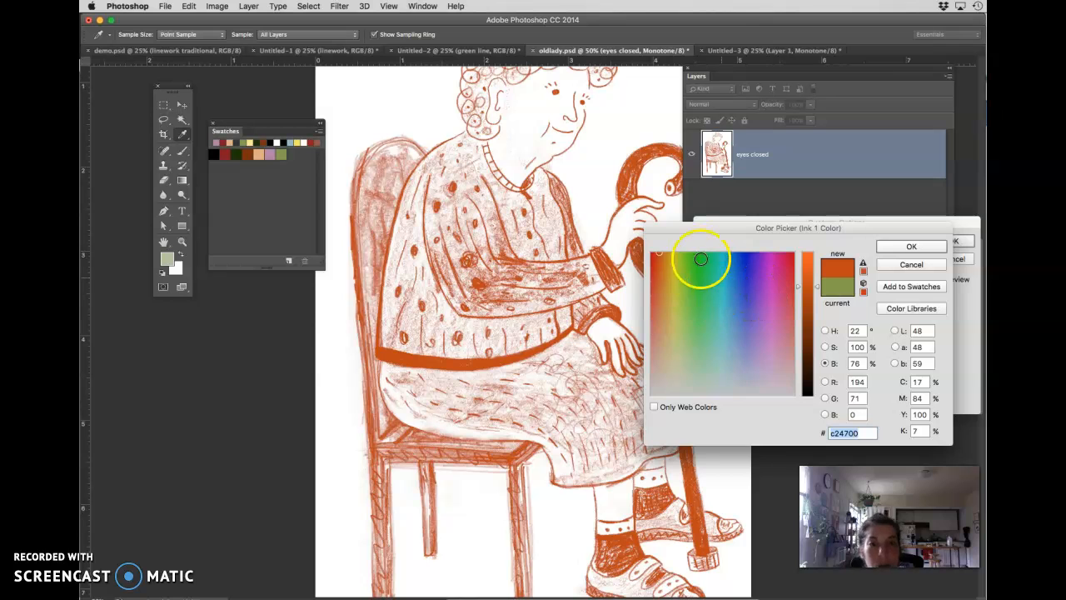
left_click(717, 267)
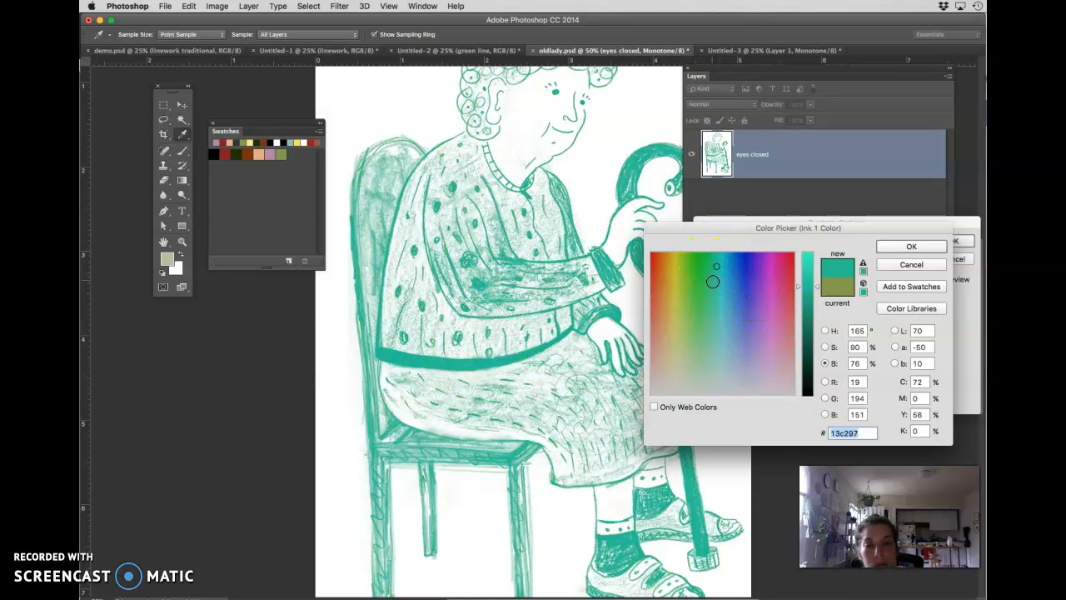
left_click(746, 264)
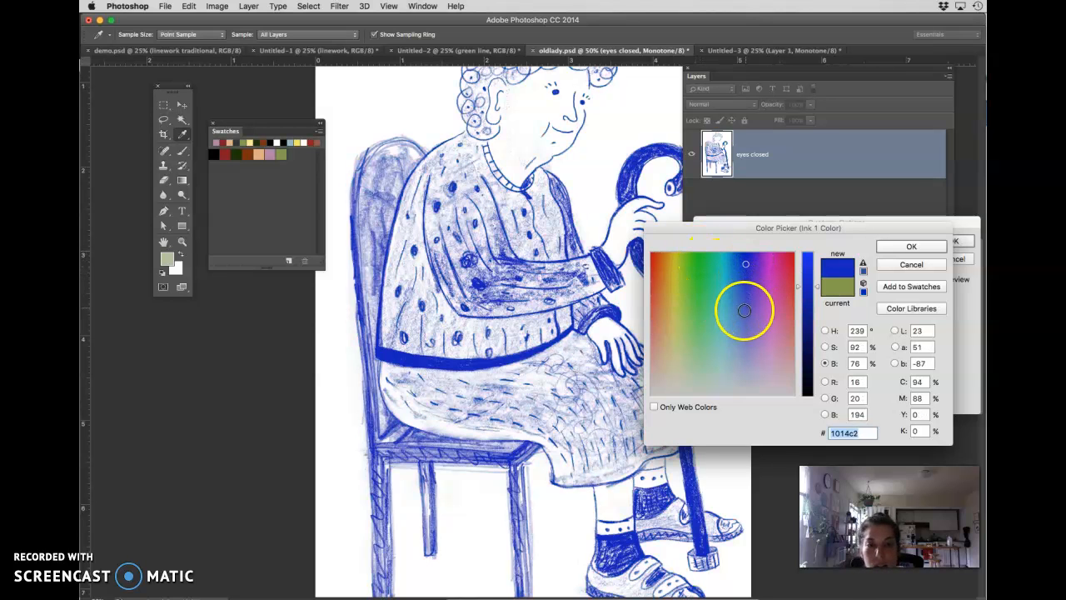
left_click(746, 321)
Step: Set the Monotone ink to the muted purple 71599c and apply it to the old lady drawing
left_click(753, 334)
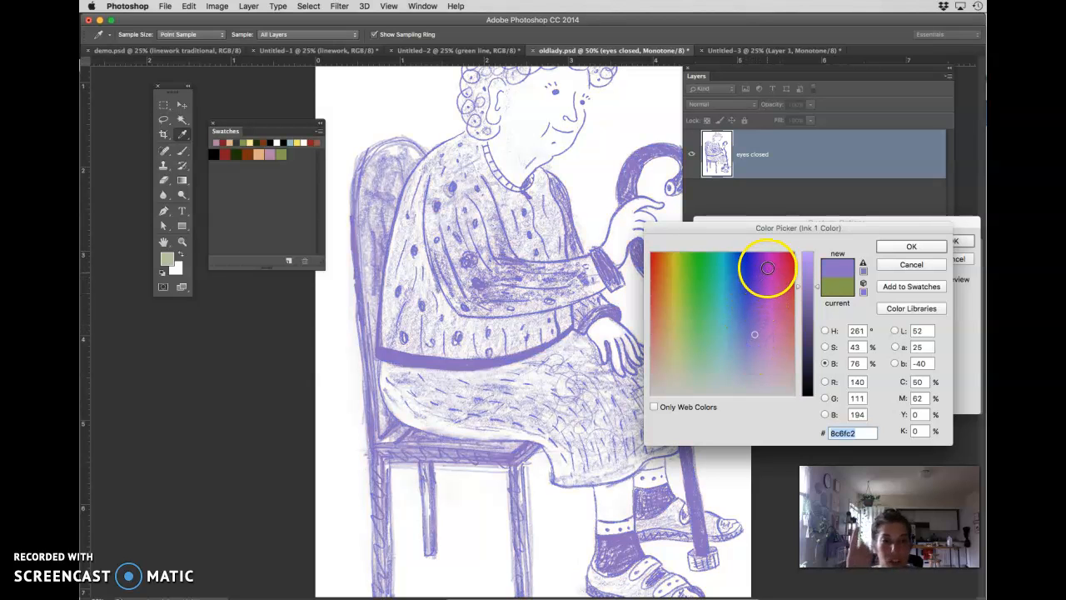
left_click(806, 335)
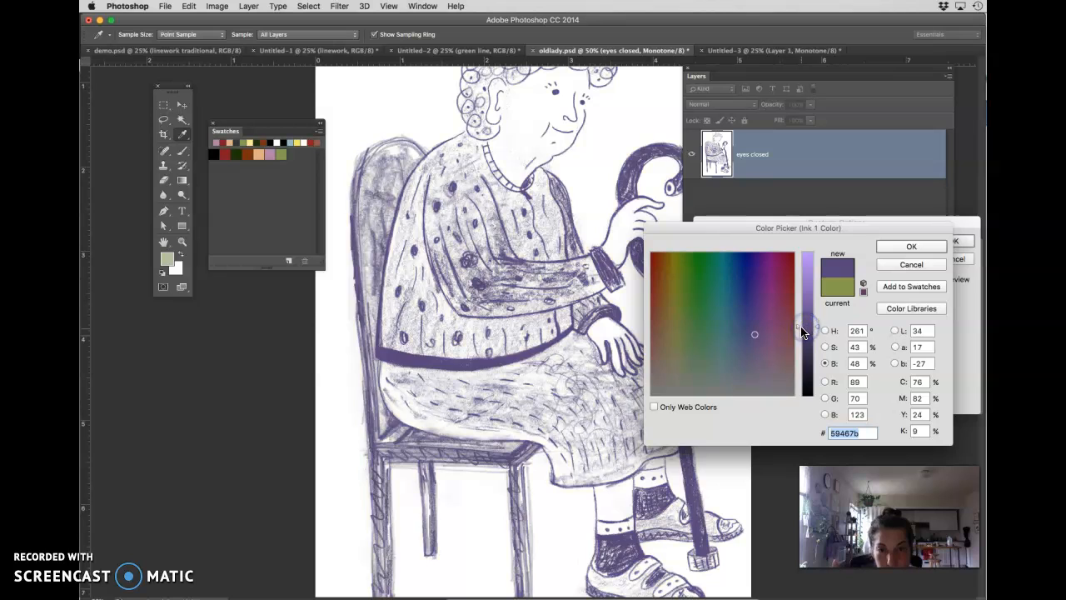
left_click_drag(806, 316, 802, 317)
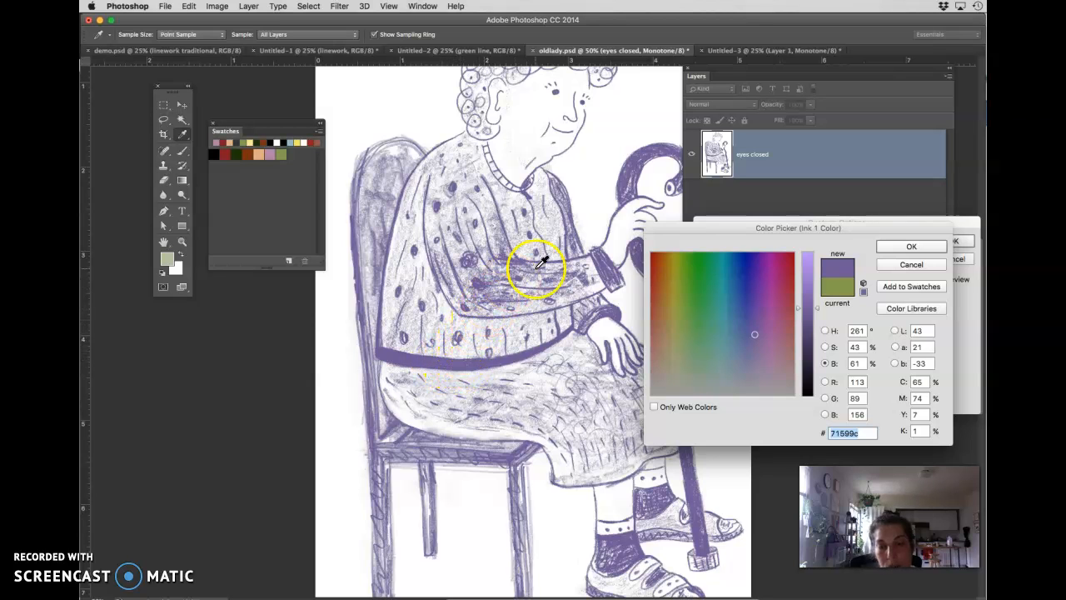
left_click(905, 247)
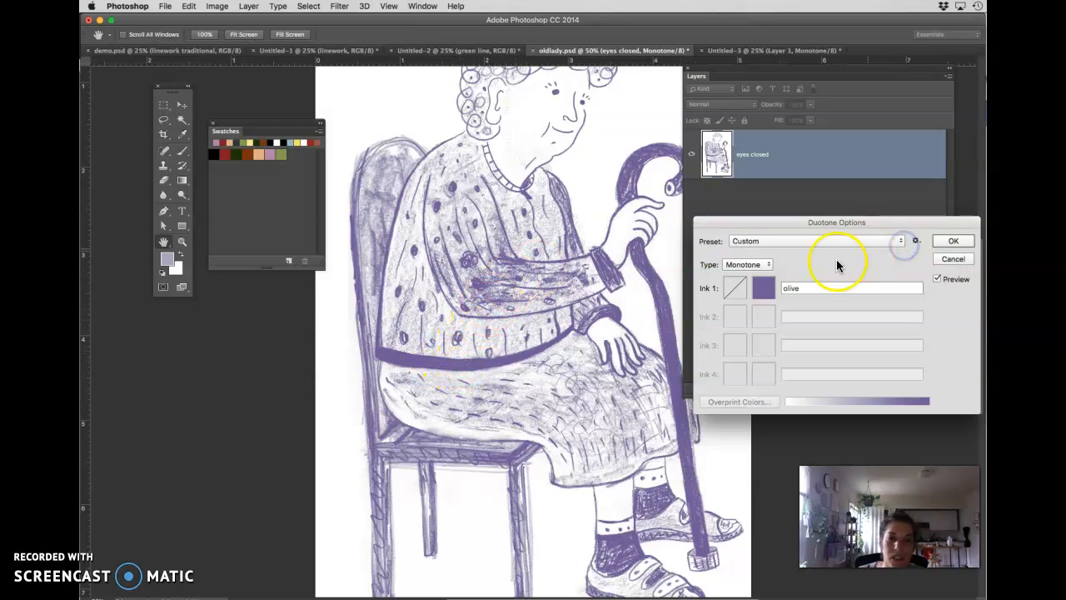
left_click(952, 240)
Step: Copy the entire purple drawing and paste it into a new clipboard-sized document in RGB Color mode
left_click_drag(588, 292, 528, 364)
key("super+a")
key("super+c")
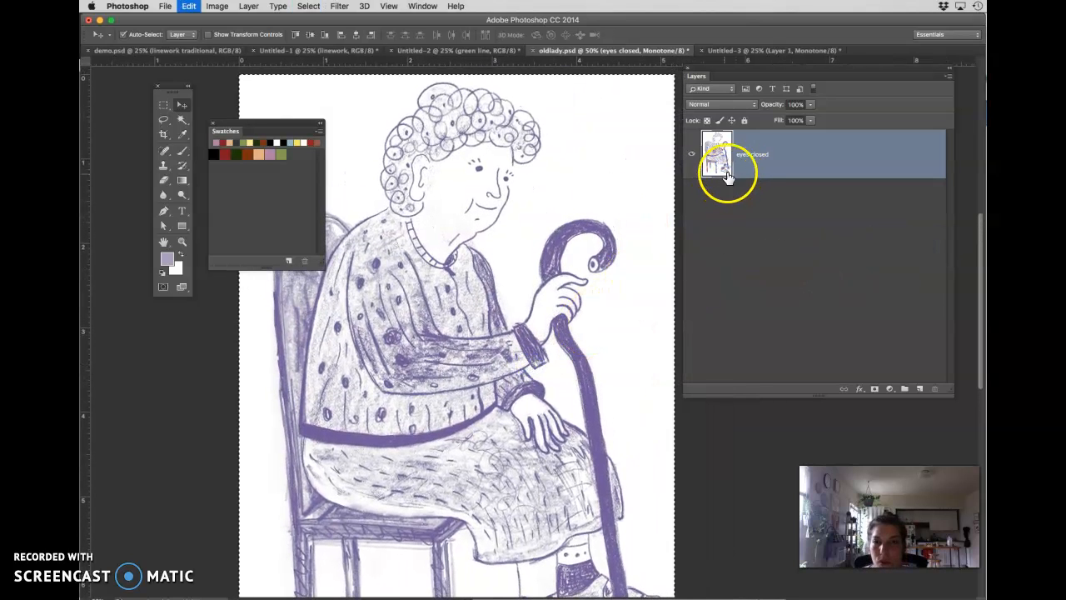
key("super+n")
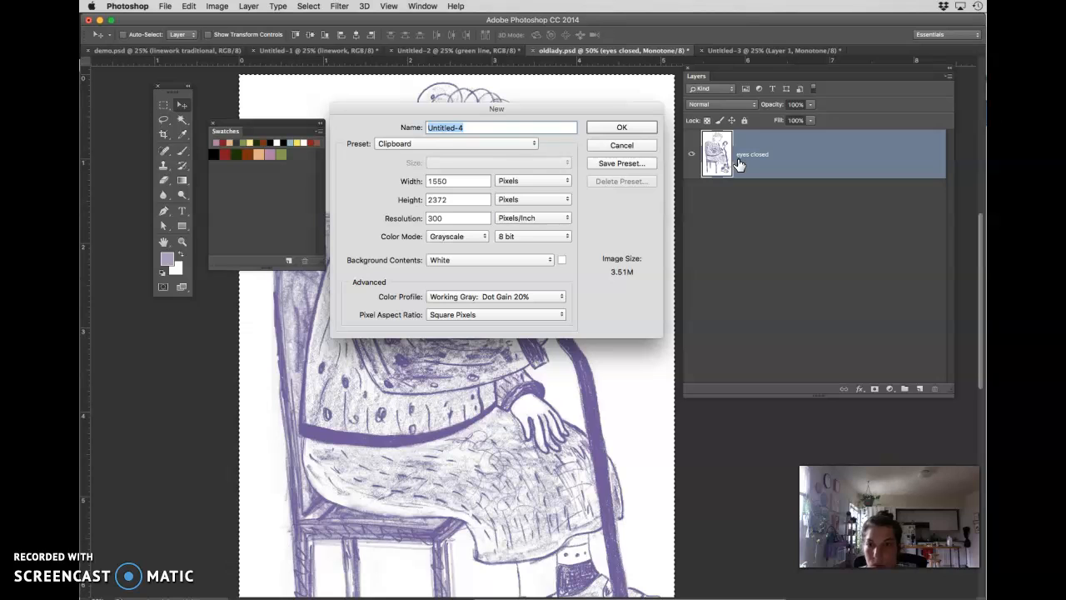
left_click(448, 239)
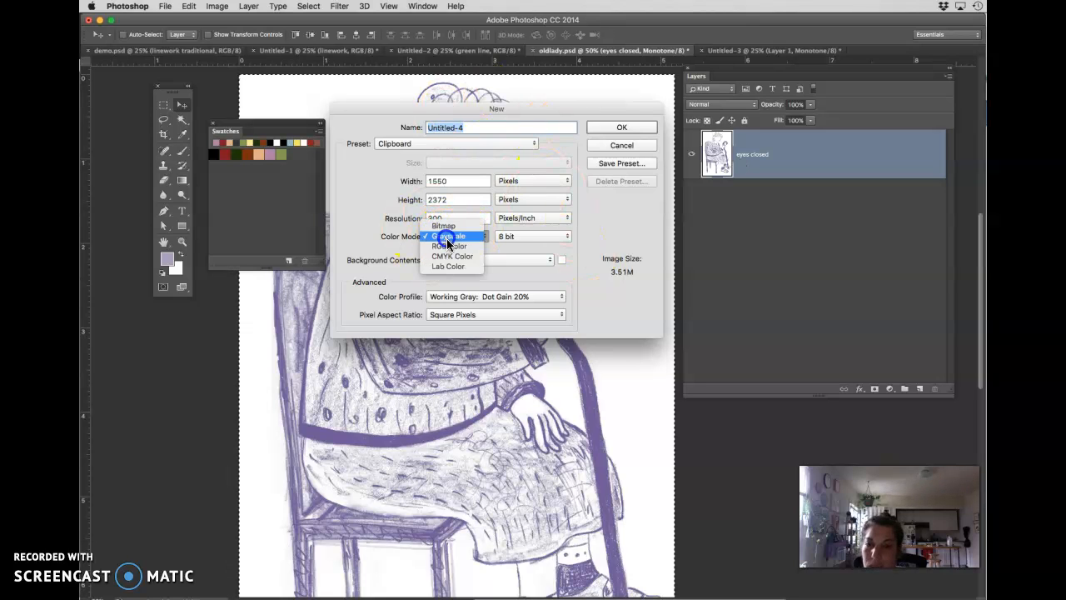
left_click(450, 248)
left_click(623, 127)
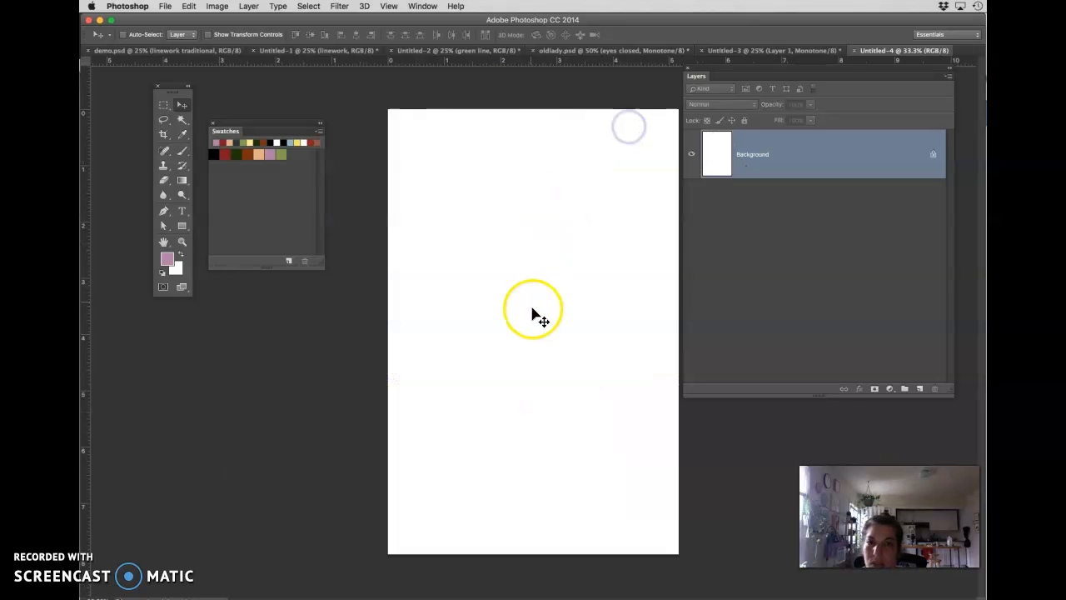
key("super+v")
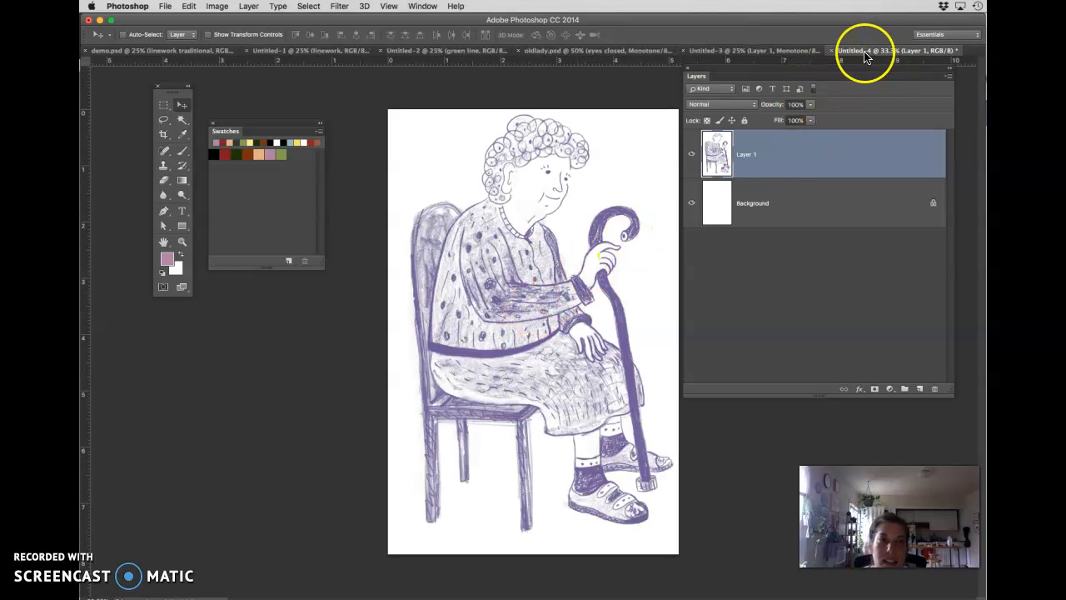
Step: Return to oldlady.psd and change its Monotone ink to the brown swatch color 7d2e00
left_click(766, 50)
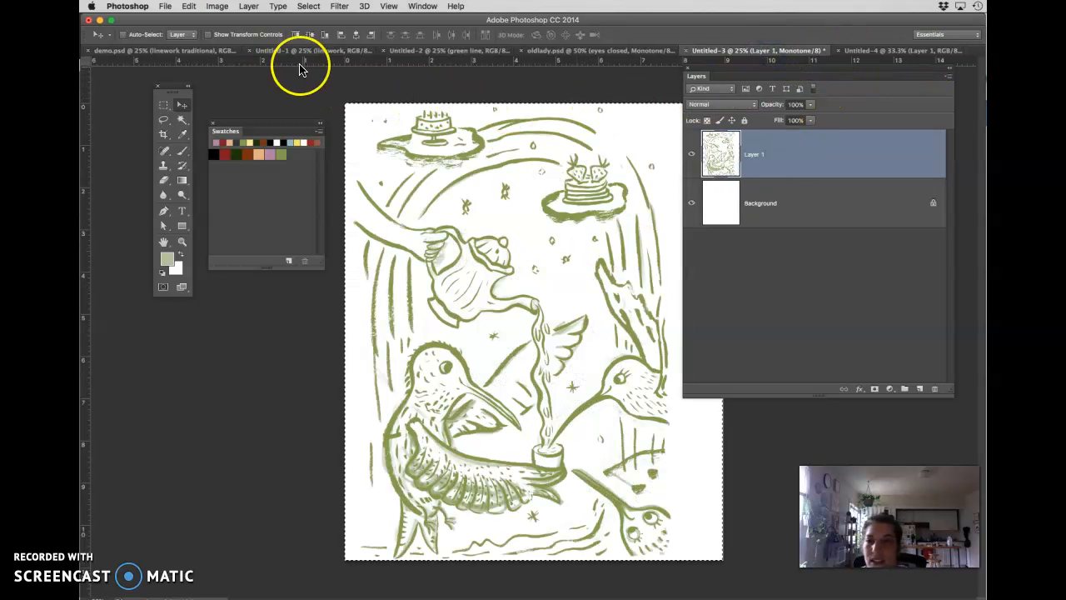
left_click(558, 51)
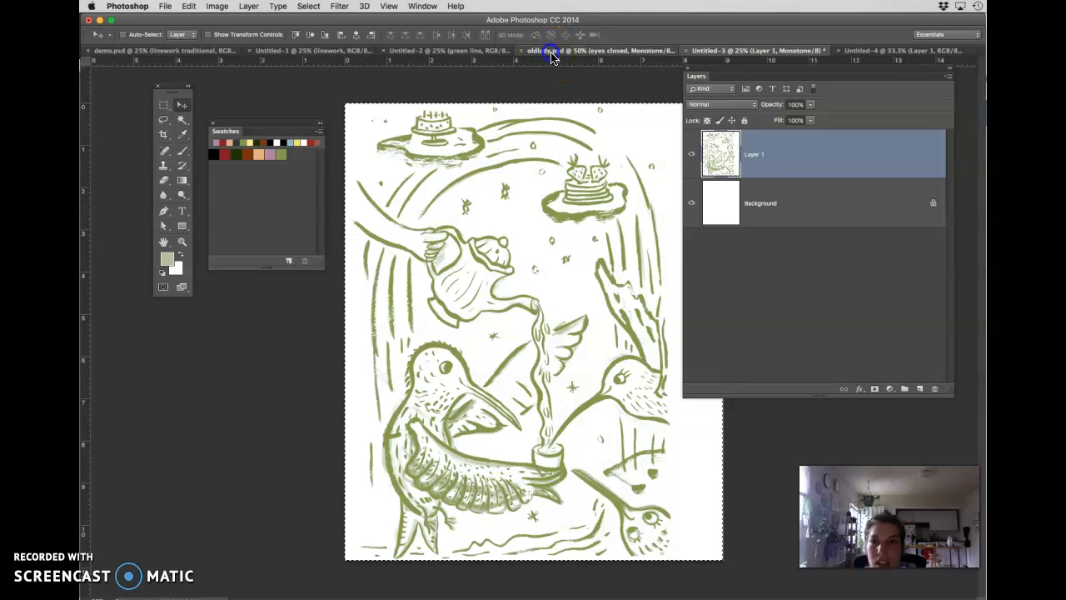
left_click(304, 11)
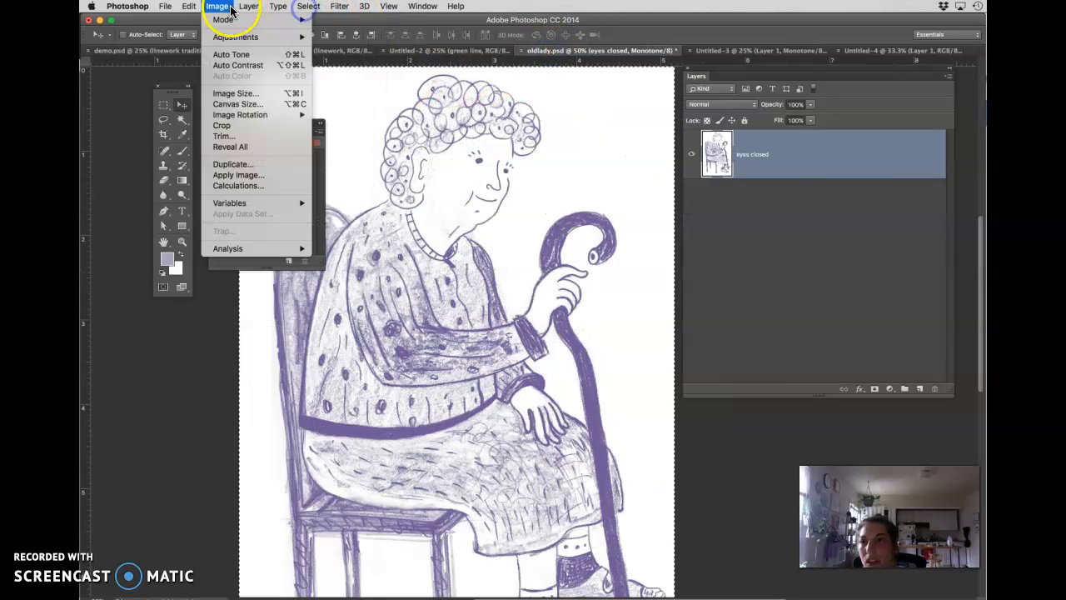
mouse_move(225, 25)
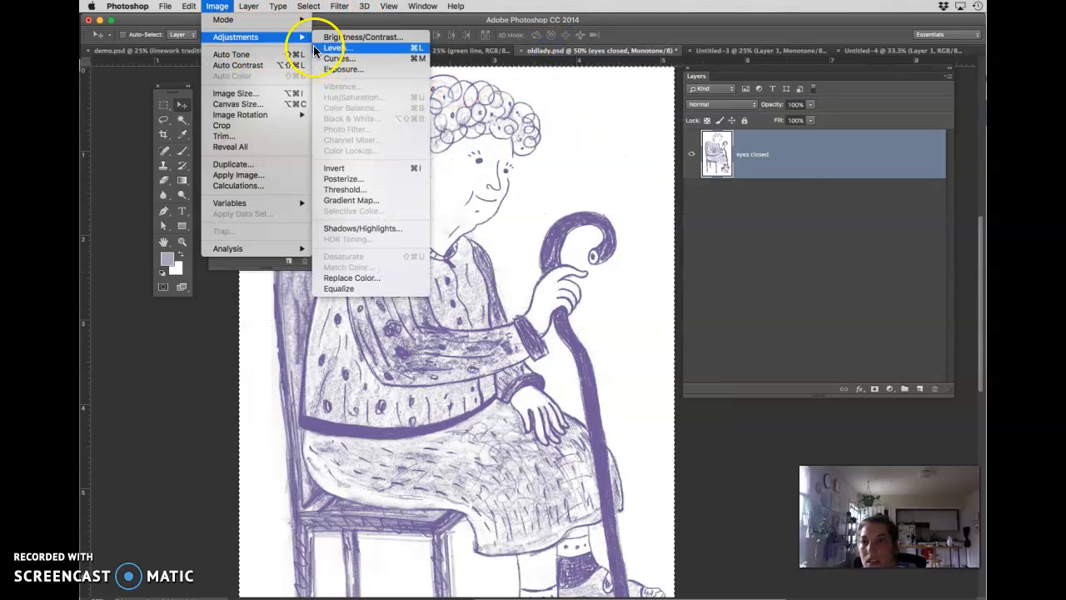
left_click(338, 45)
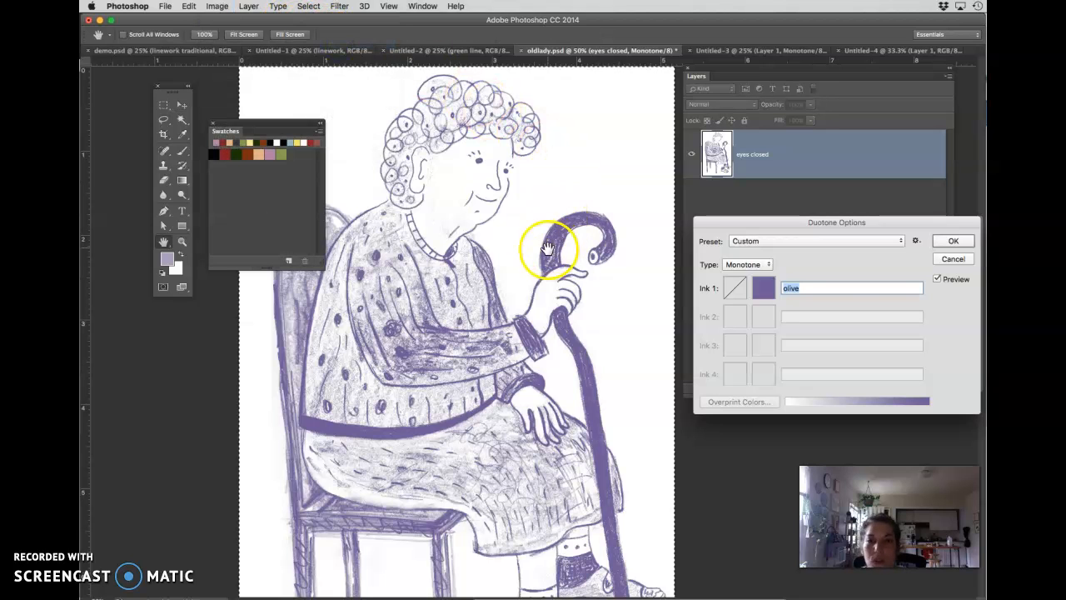
left_click(768, 292)
double_click(248, 157)
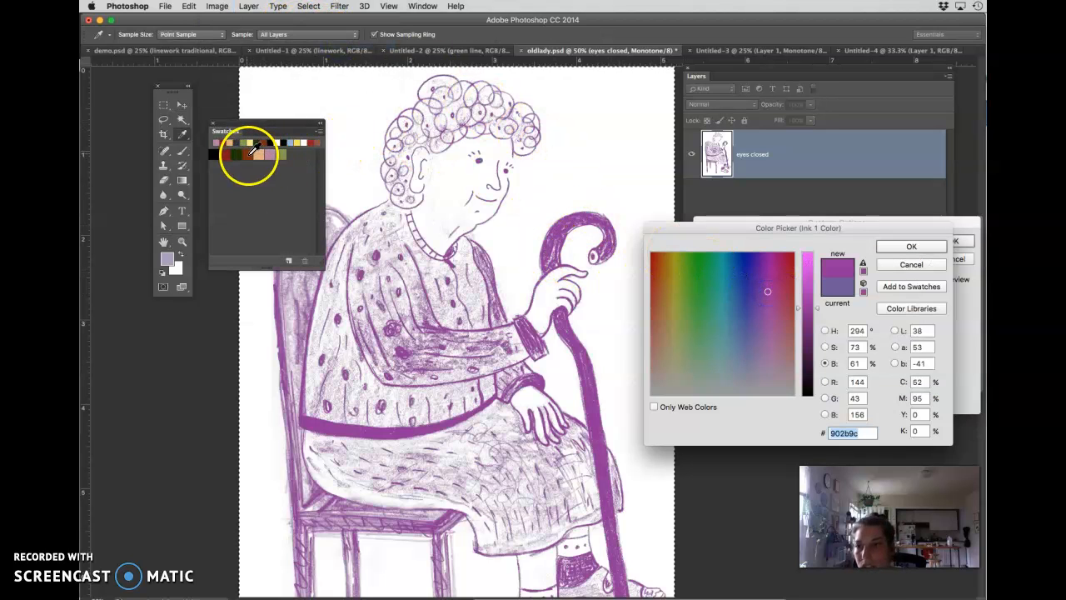
left_click(738, 286)
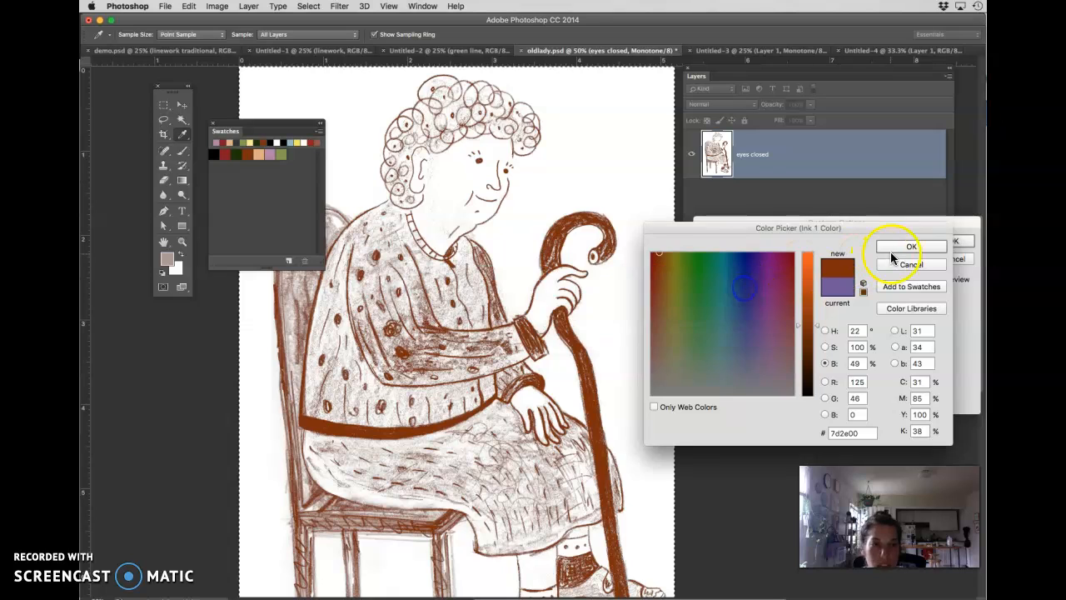
left_click(891, 247)
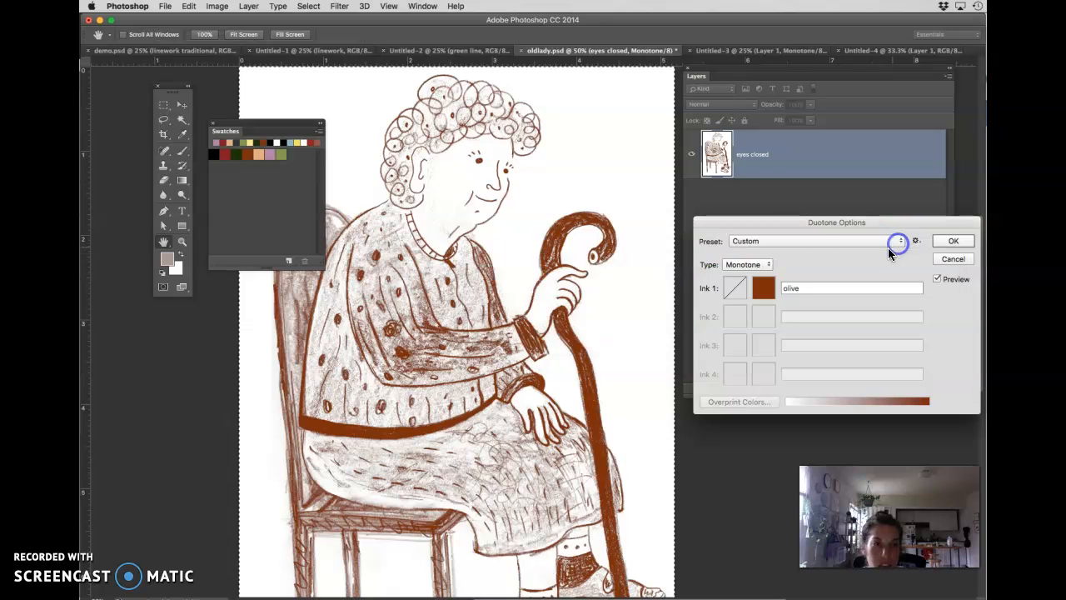
left_click(939, 243)
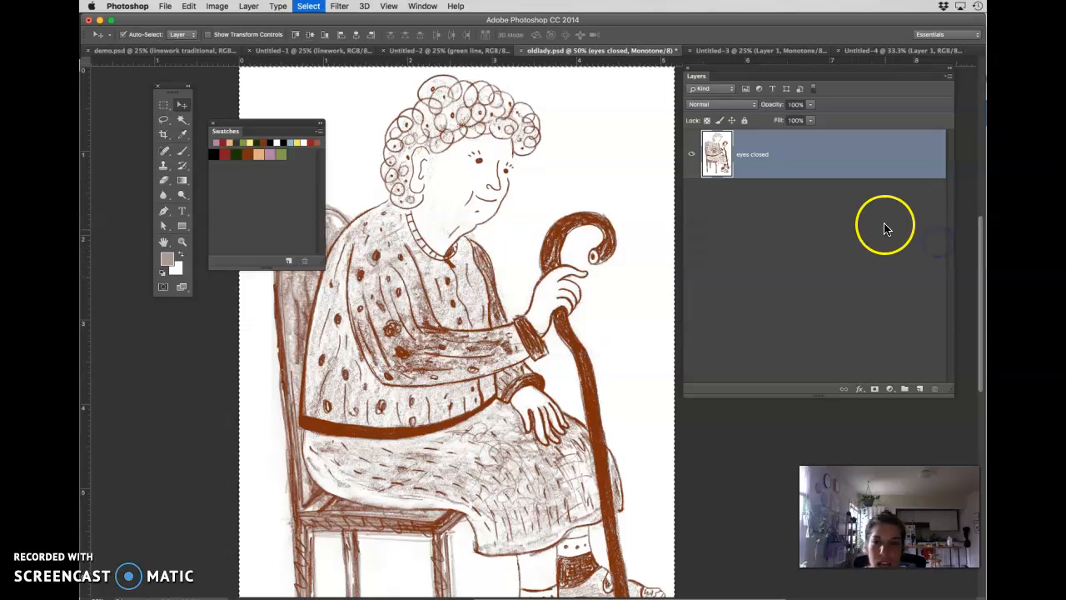
Step: Paste a copy of the brown drawing into Untitled-4 as a layer above the purple version
left_click(861, 53)
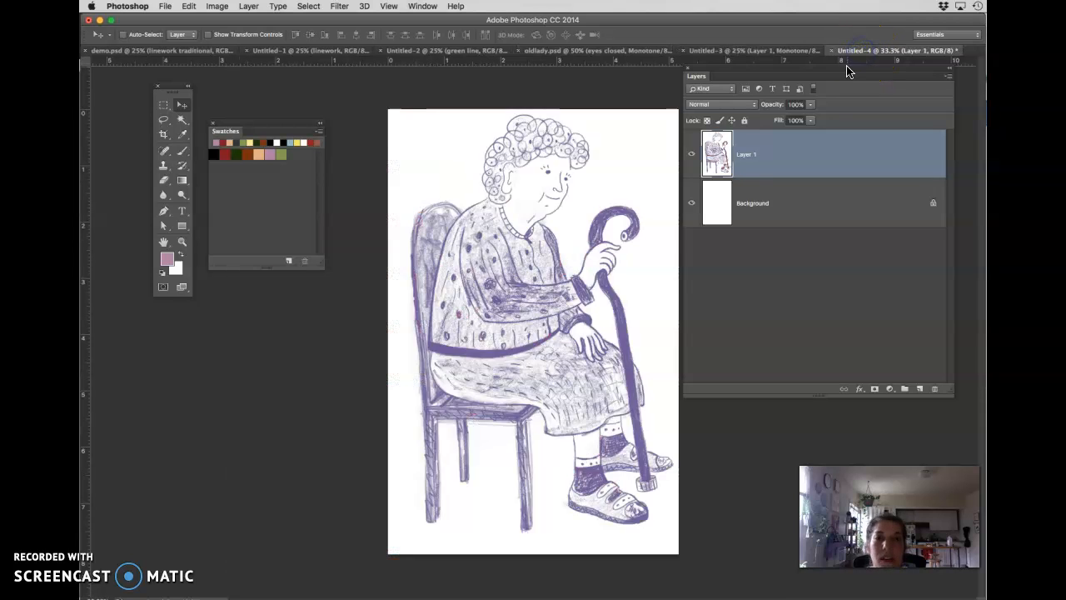
key("super+v")
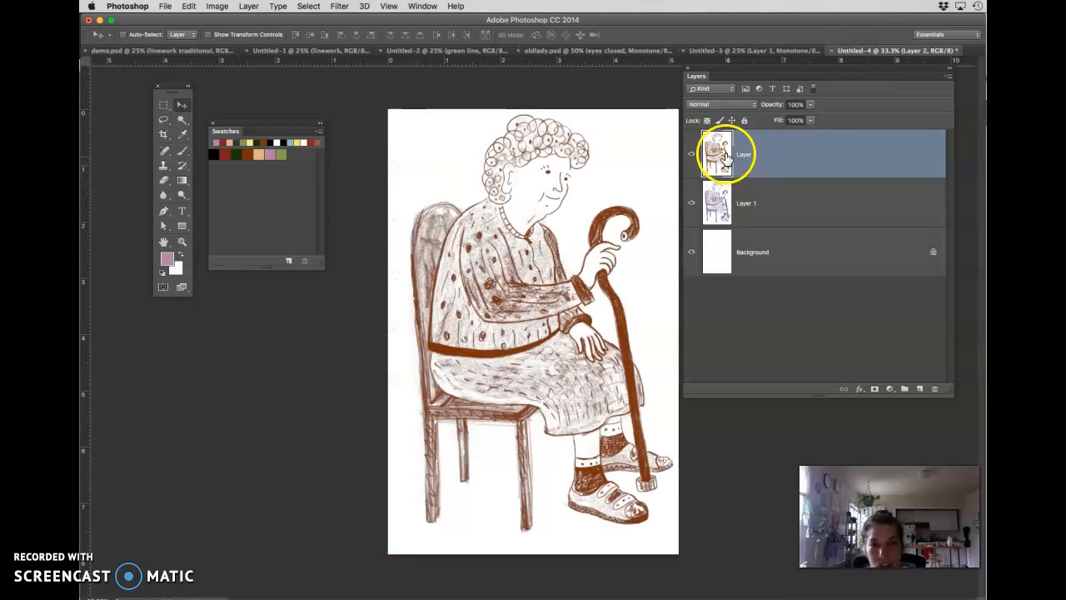
Step: Erase the face, cardigan and hands from the brown Layer 2 with the Eraser to expose the purple linework
key("e")
mouse_move(561, 191)
left_mouse_down()
mouse_move(536, 157)
mouse_move(501, 172)
mouse_move(486, 256)
mouse_move(474, 232)
mouse_move(454, 246)
mouse_move(440, 333)
mouse_move(452, 376)
mouse_move(456, 336)
mouse_move(472, 320)
mouse_move(482, 356)
mouse_move(518, 352)
mouse_move(579, 246)
mouse_move(486, 306)
mouse_move(518, 261)
mouse_move(548, 255)
mouse_move(485, 283)
mouse_move(509, 327)
mouse_move(590, 308)
left_mouse_up()
left_click(599, 262)
key("super+plus")
key("super+plus")
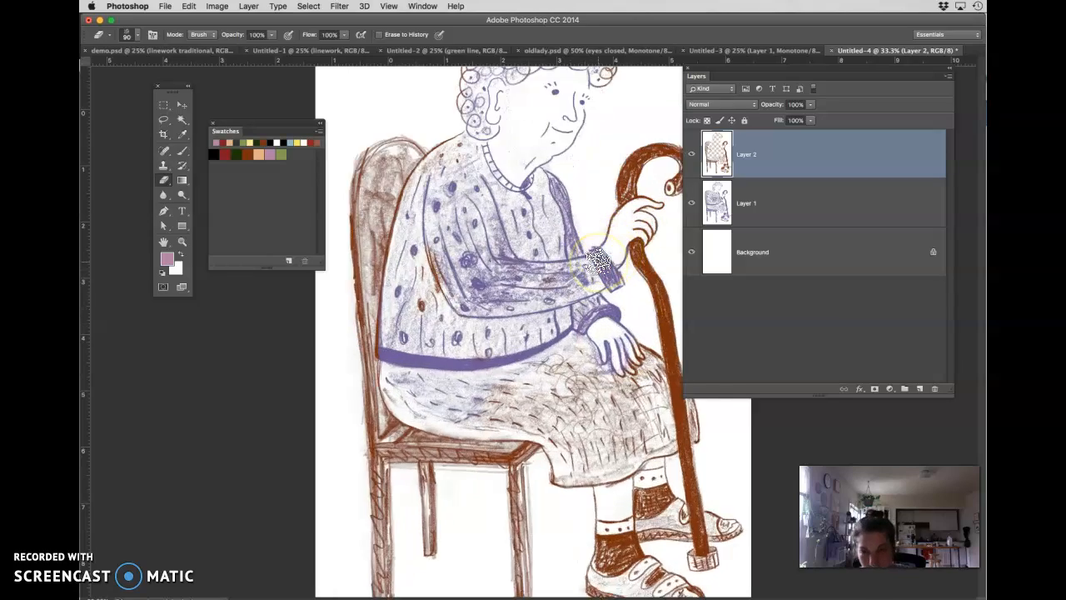
Step: Erase most of the skirt and the sock areas from the brown Layer 2
mouse_move(421, 488)
left_mouse_down()
mouse_move(510, 452)
mouse_move(478, 408)
mouse_move(404, 384)
left_mouse_up()
mouse_move(466, 283)
left_mouse_down()
mouse_move(506, 231)
mouse_move(563, 250)
mouse_move(417, 286)
mouse_move(467, 304)
mouse_move(507, 362)
mouse_move(567, 269)
mouse_move(557, 319)
mouse_move(578, 273)
mouse_move(369, 333)
mouse_move(507, 376)
mouse_move(502, 411)
mouse_move(532, 490)
mouse_move(598, 427)
mouse_move(563, 461)
mouse_move(481, 413)
mouse_move(593, 375)
mouse_move(564, 380)
left_mouse_up()
key("super+minus")
key("super+minus")
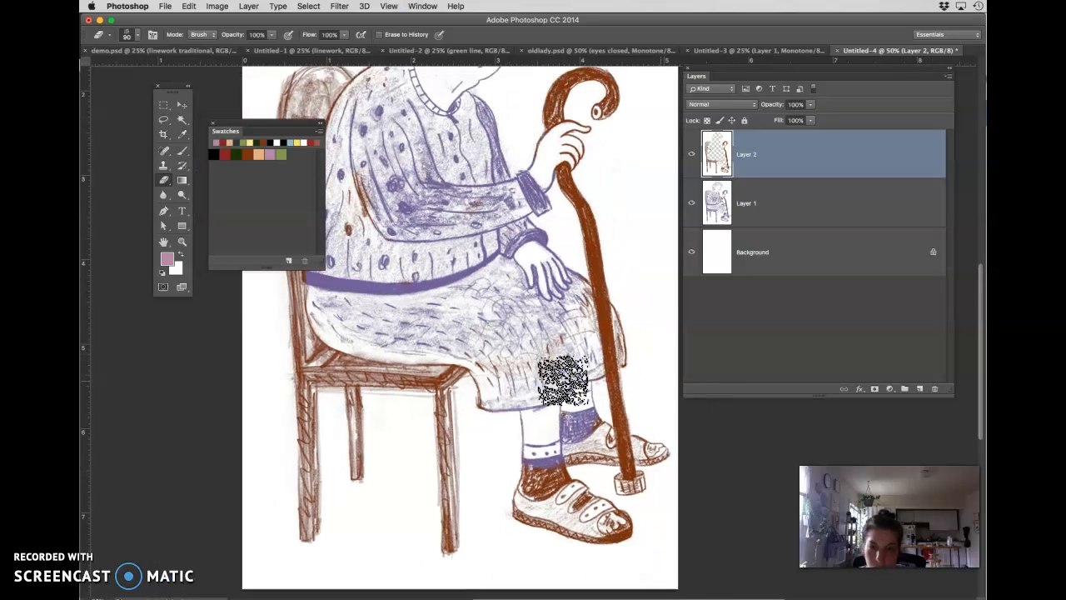
Step: Erase the brown linework along the lower skirt and in the hair curls on Layer 2
key("space")
left_click_drag(545, 291, 533, 310)
mouse_move(614, 376)
left_mouse_down()
mouse_move(602, 391)
mouse_move(611, 358)
left_mouse_up()
left_click_drag(655, 388, 648, 392)
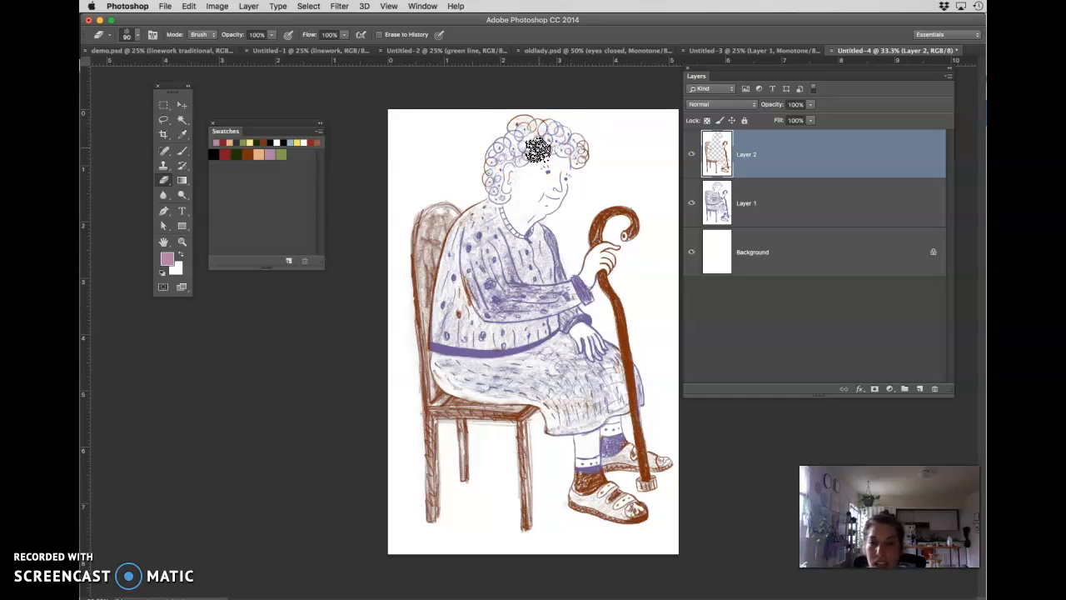
left_click(534, 112)
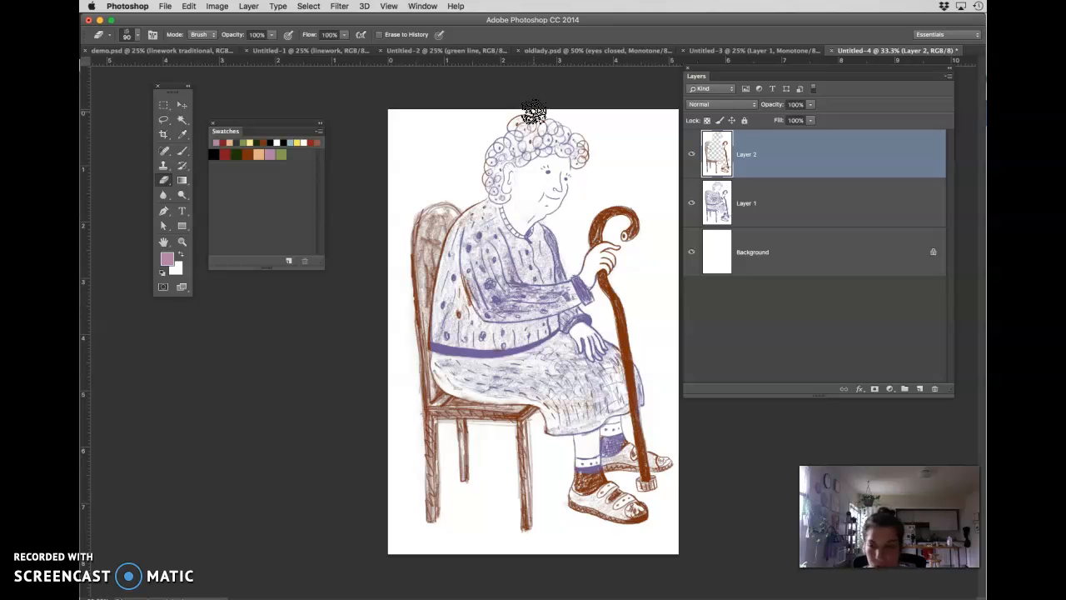